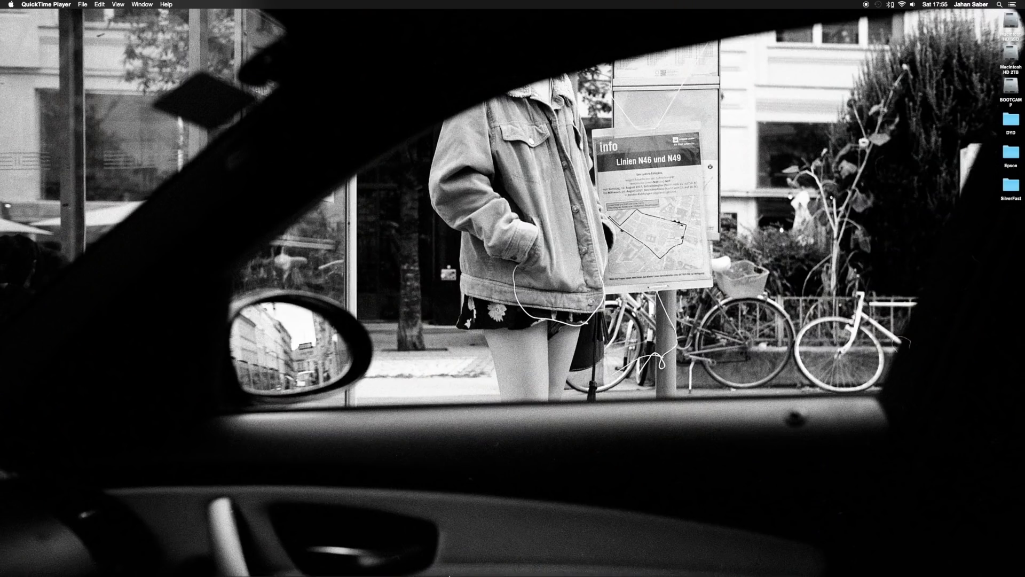
Launch EPSON Scan and set the scan mode to Professional Mode.
mouse_move(456, 574)
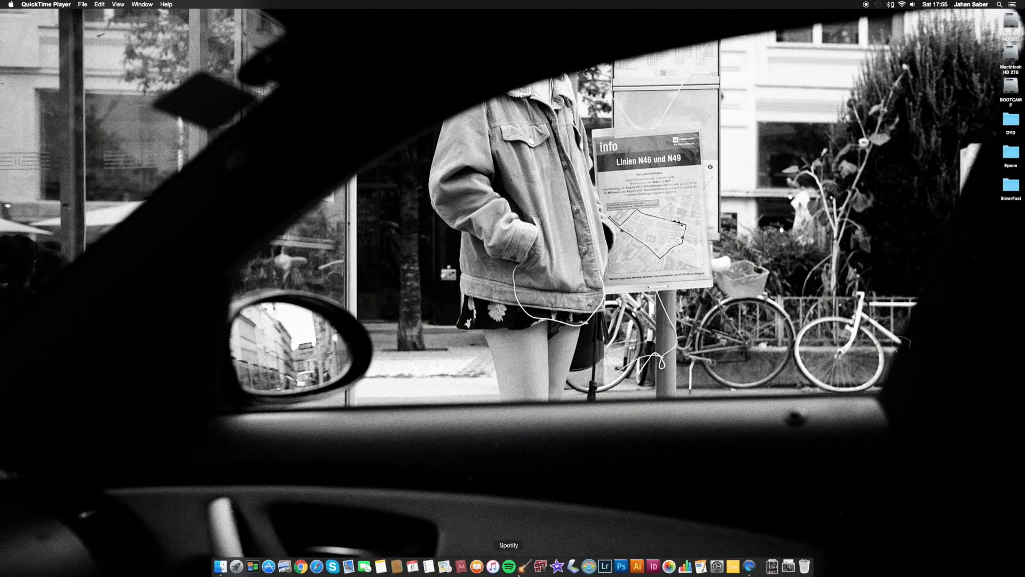
left_click(570, 570)
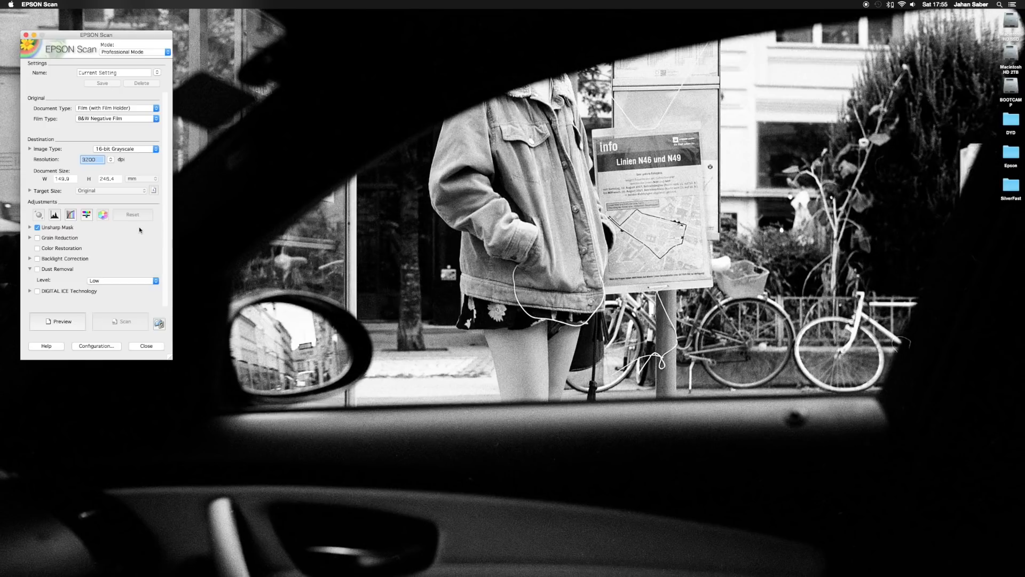
left_click(144, 53)
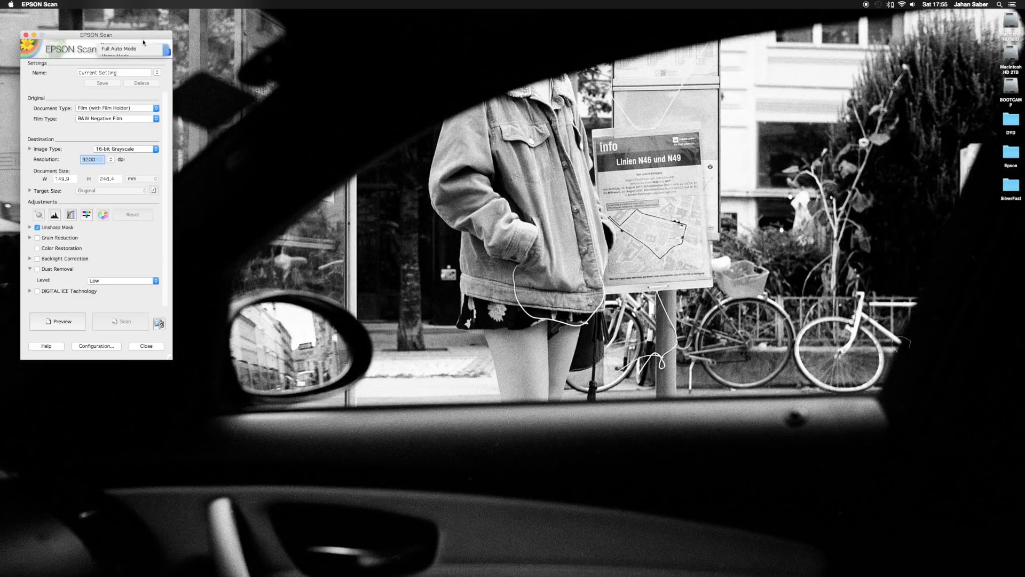
left_click(144, 44)
left_click(137, 33)
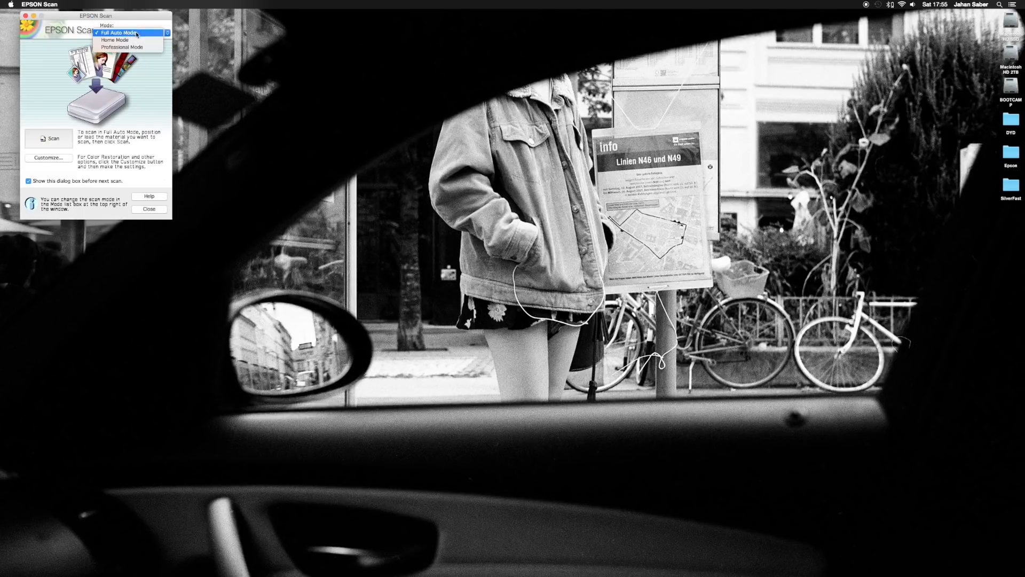
left_click(139, 42)
left_click(124, 51)
left_click(120, 56)
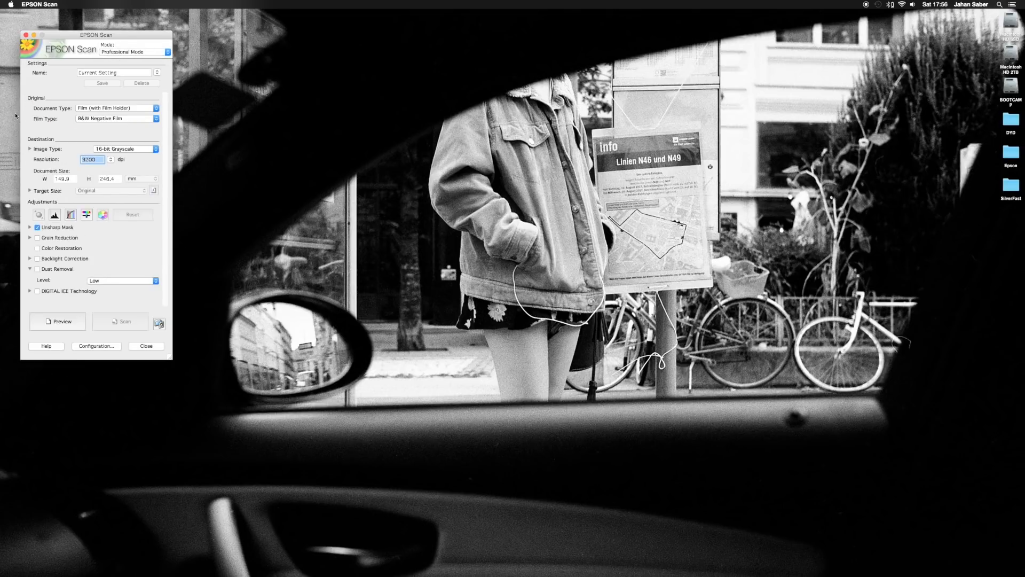
Choose B&W Negative Film as the film type and Film (with Film Holder) as the document type.
left_click(114, 119)
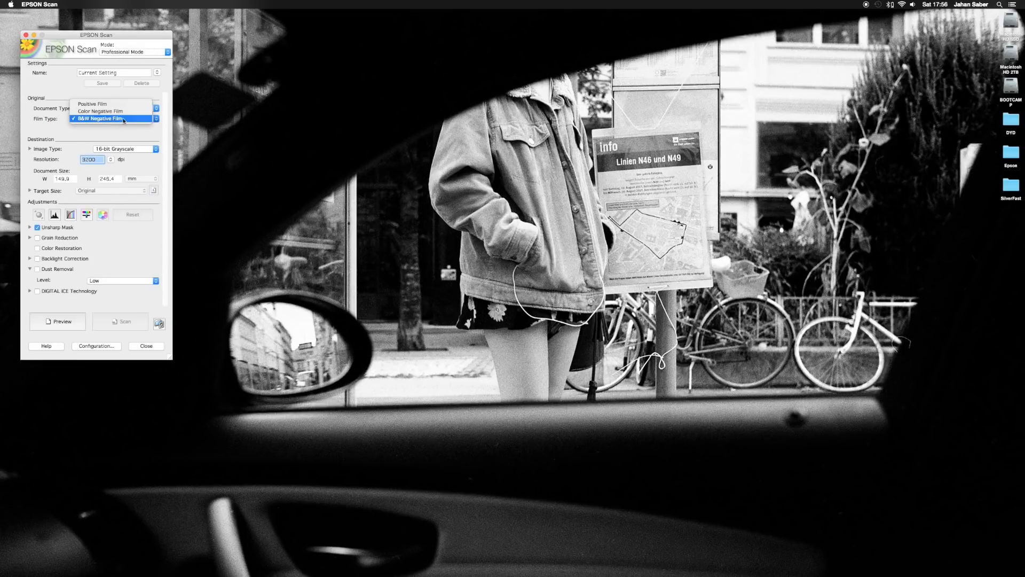
left_click(102, 120)
left_click(116, 109)
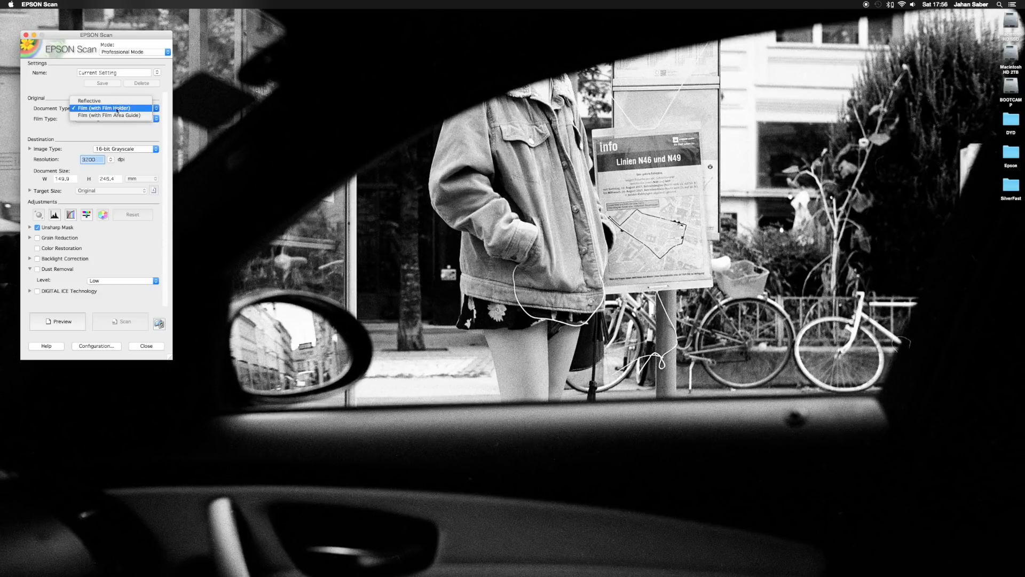
left_click(118, 110)
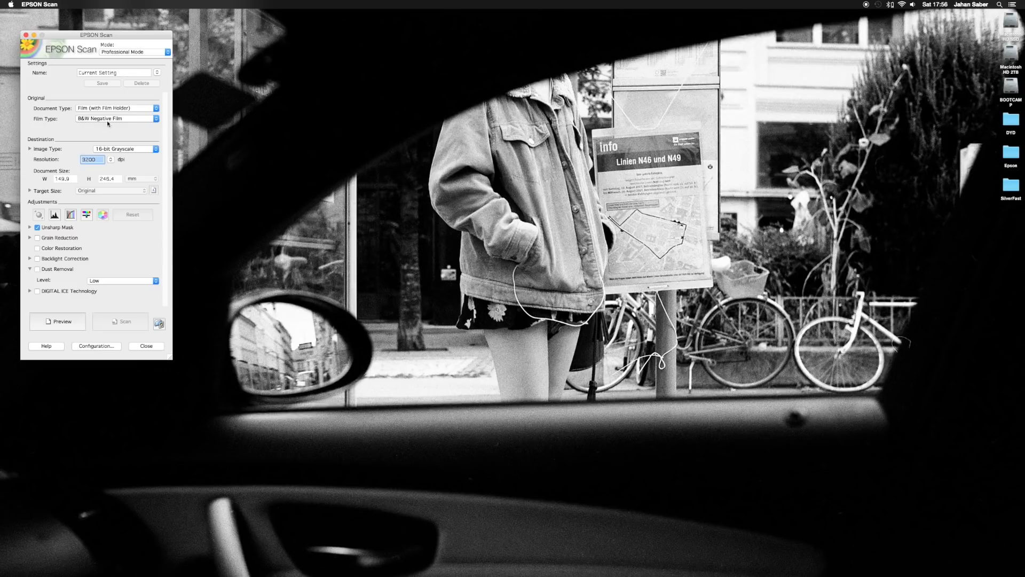
Set the image type to 16-bit Grayscale and the resolution to 3200 dpi.
left_click(133, 150)
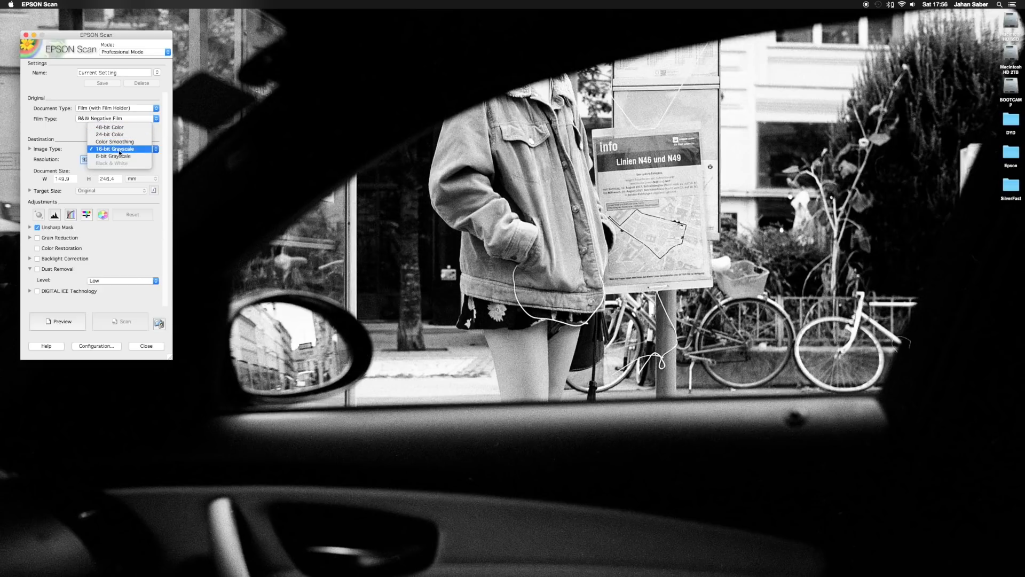
left_click(120, 151)
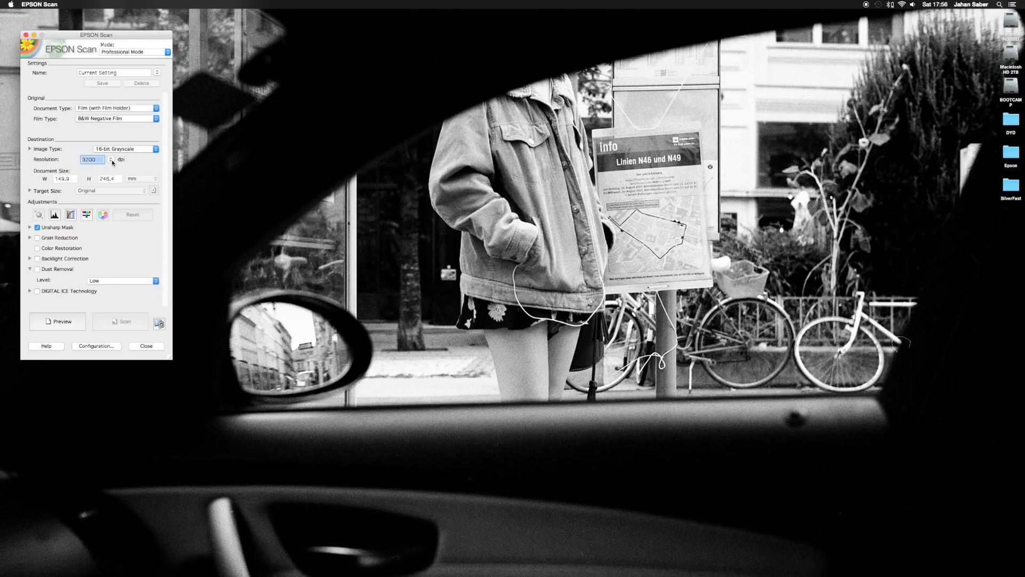
left_click(111, 161)
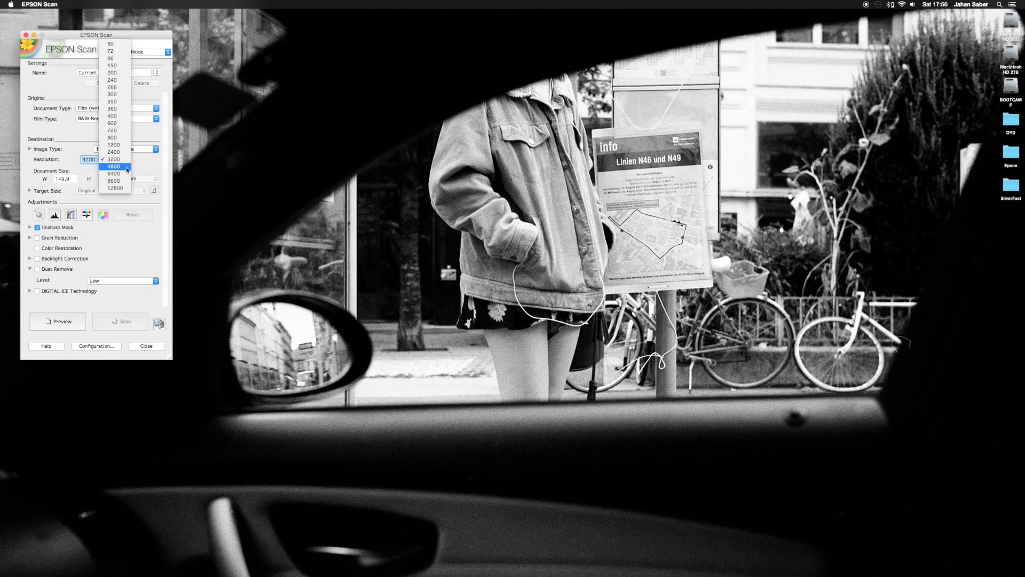
left_click(155, 163)
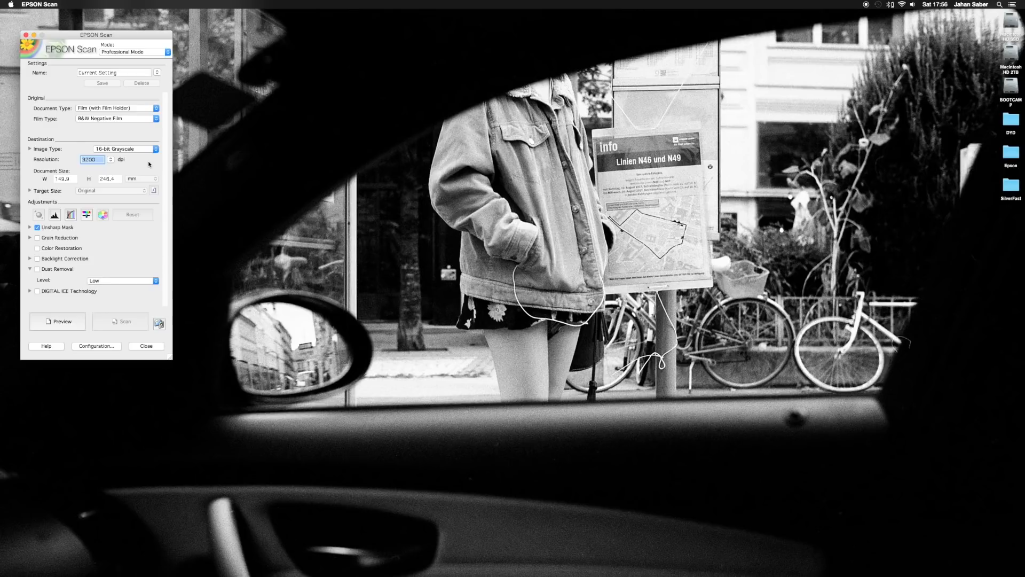
left_click(110, 160)
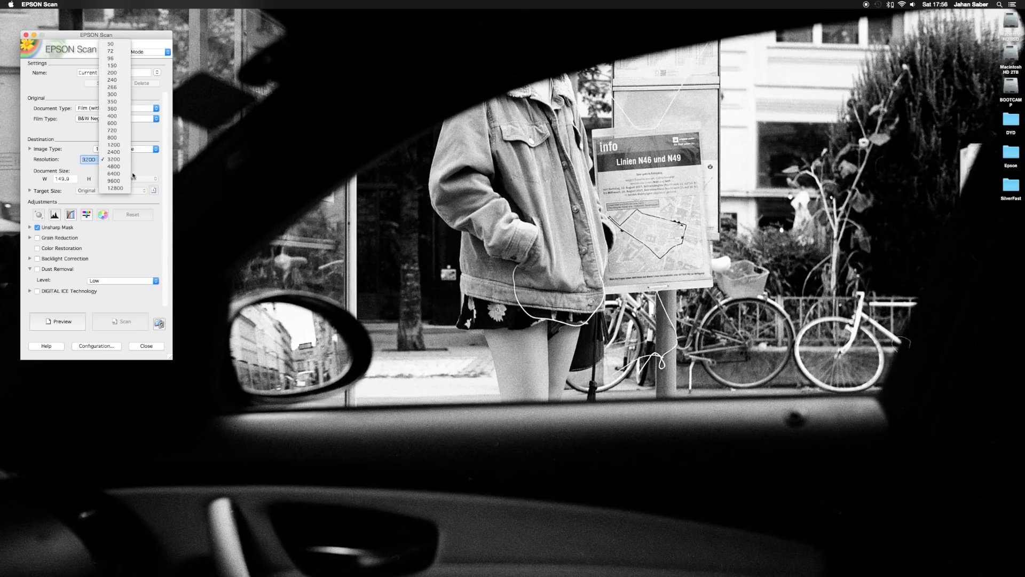
left_click(147, 166)
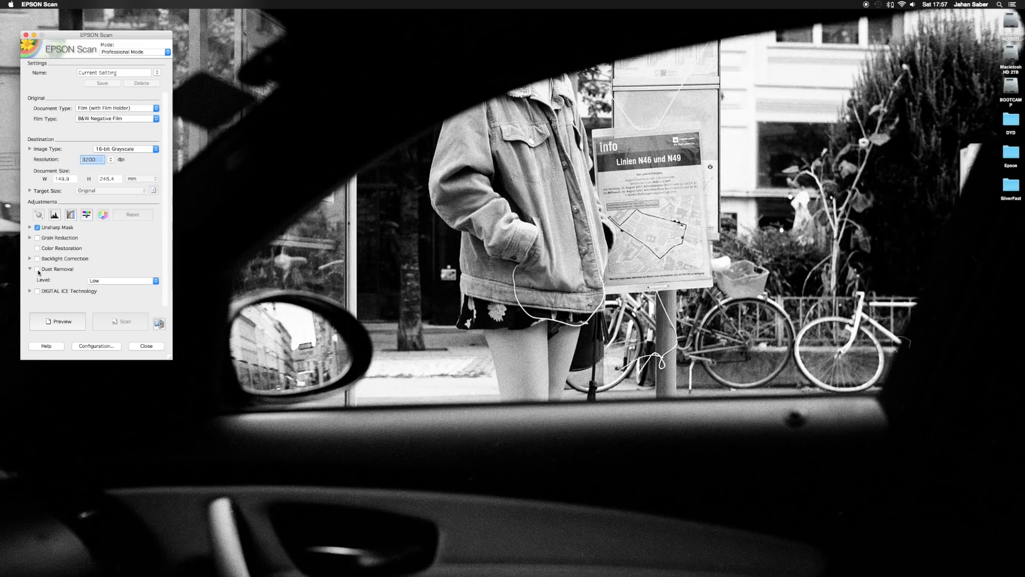
Choose Low as the dust removal level and run a preview scan of the film strips.
left_click(115, 282)
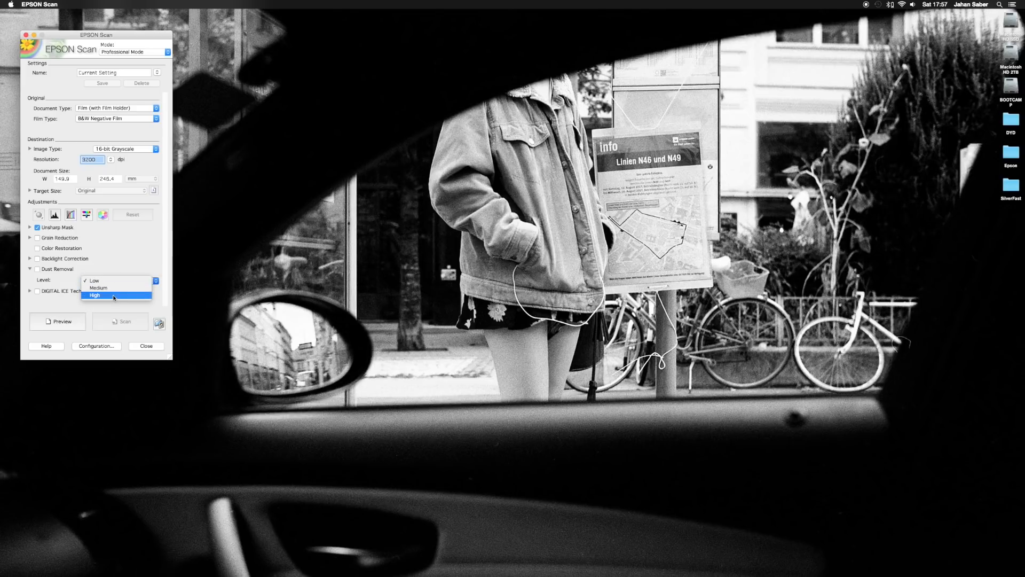
left_click(112, 282)
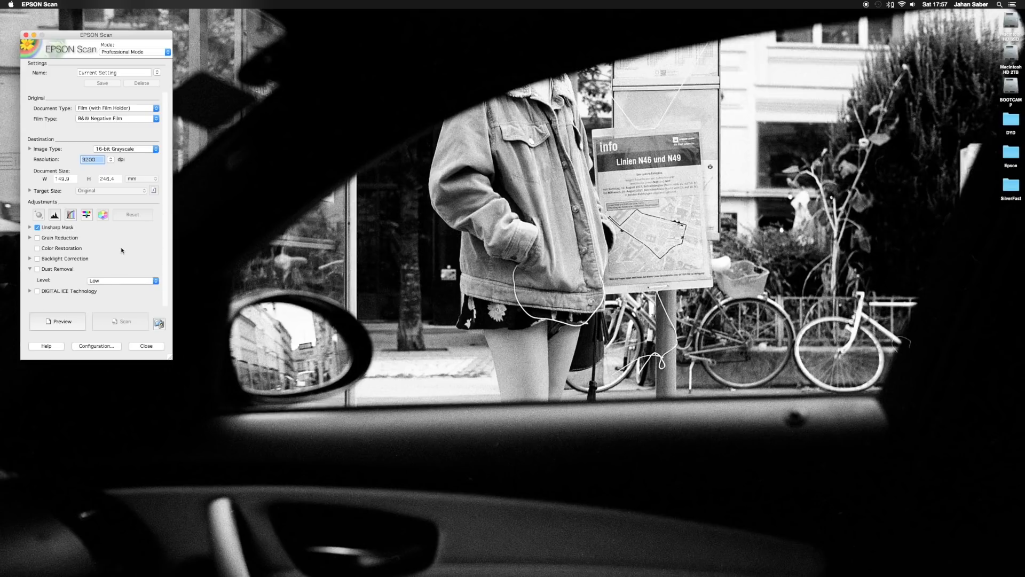
left_click(75, 321)
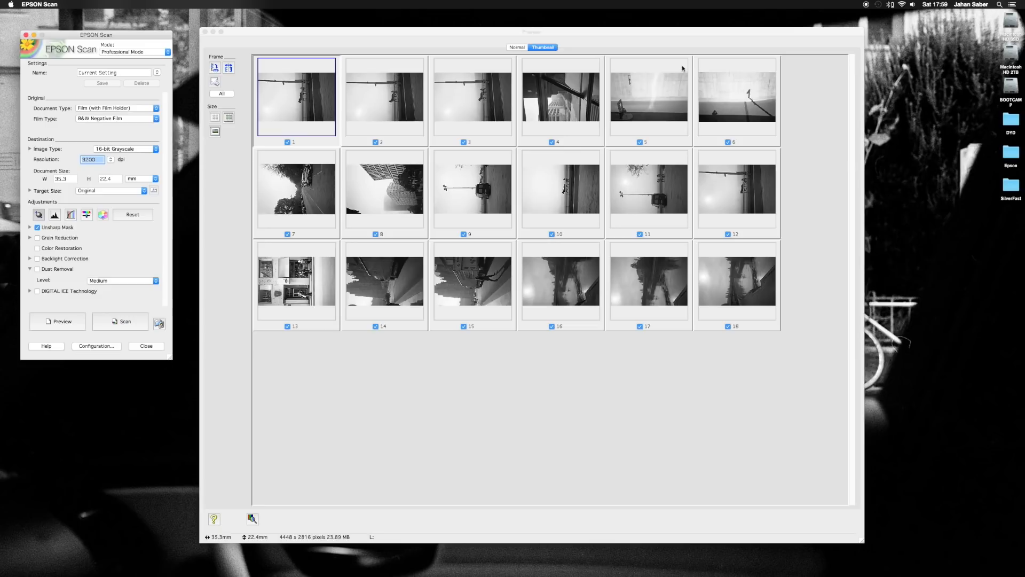
Show the preview in Normal view and rotate it 90 degrees counterclockwise.
left_click(643, 35)
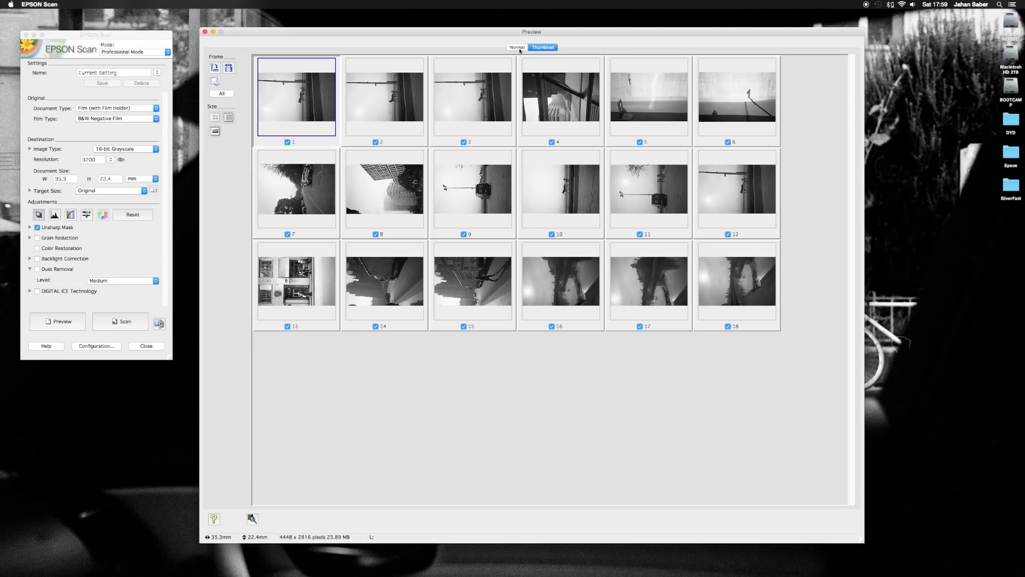
left_click(519, 49)
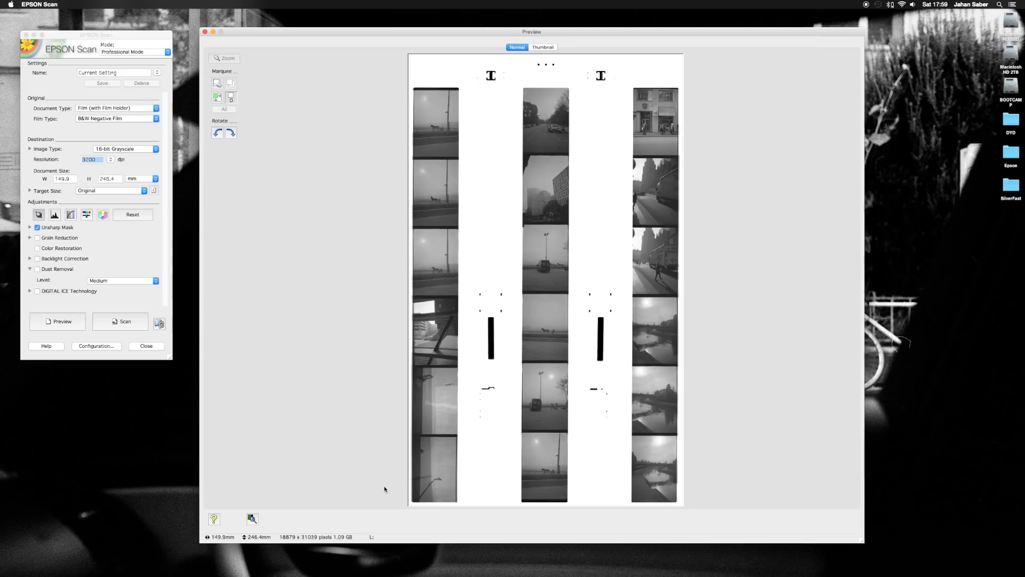
left_click(222, 134)
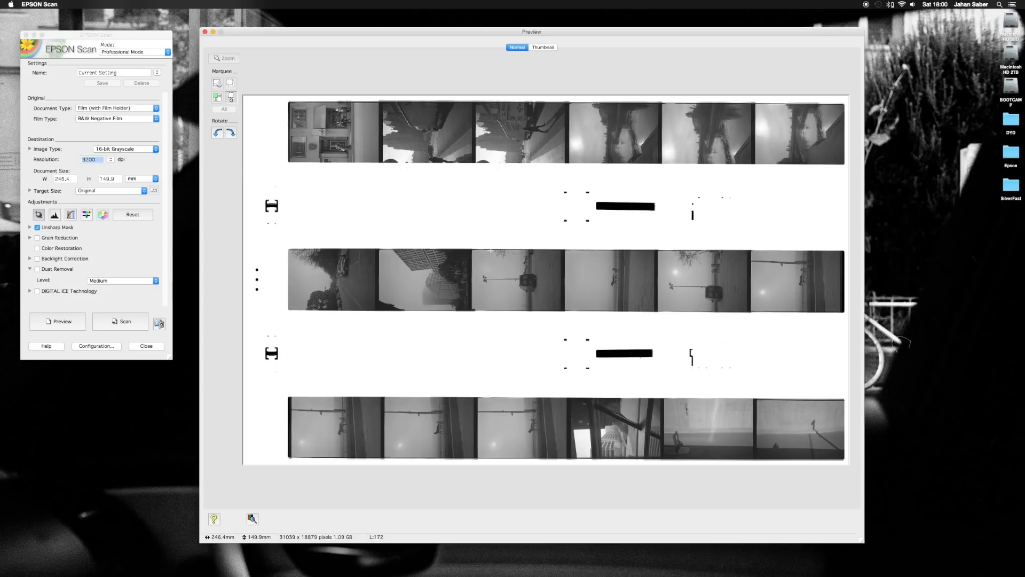
Draw a marquee around the third frame of the middle film strip and trim its side edges to about 37 × 25 mm.
left_click_drag(471, 249, 561, 311)
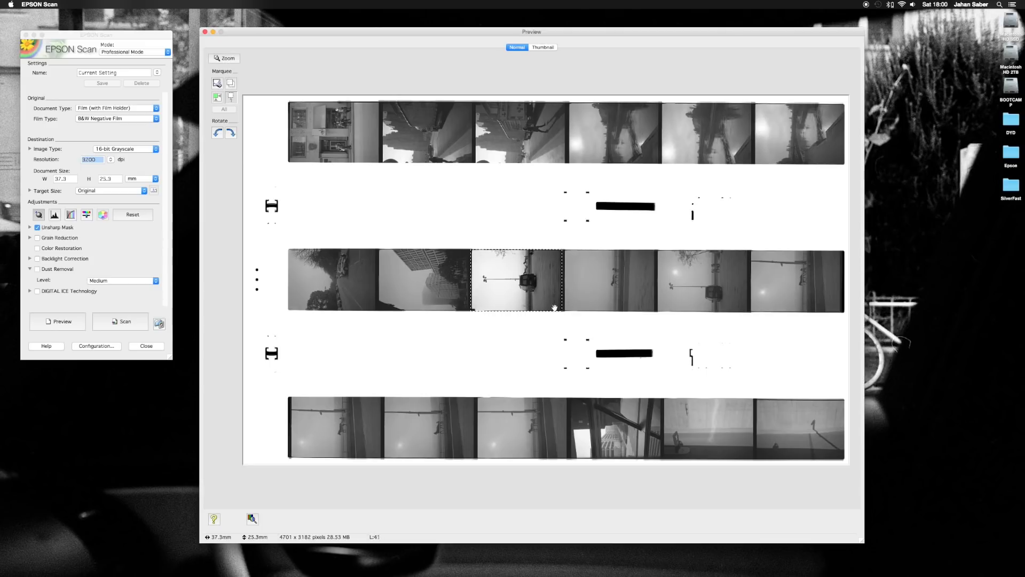
left_click_drag(470, 280, 471, 282)
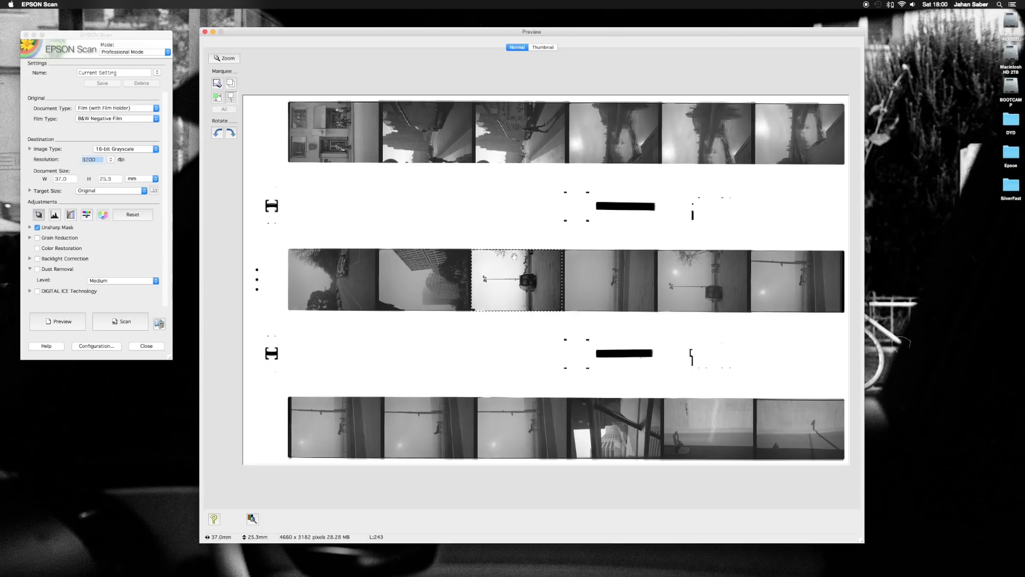
left_click_drag(565, 260, 561, 262)
Duplicate the marquee onto the fourth and fifth frames of the middle film strip.
left_click(230, 84)
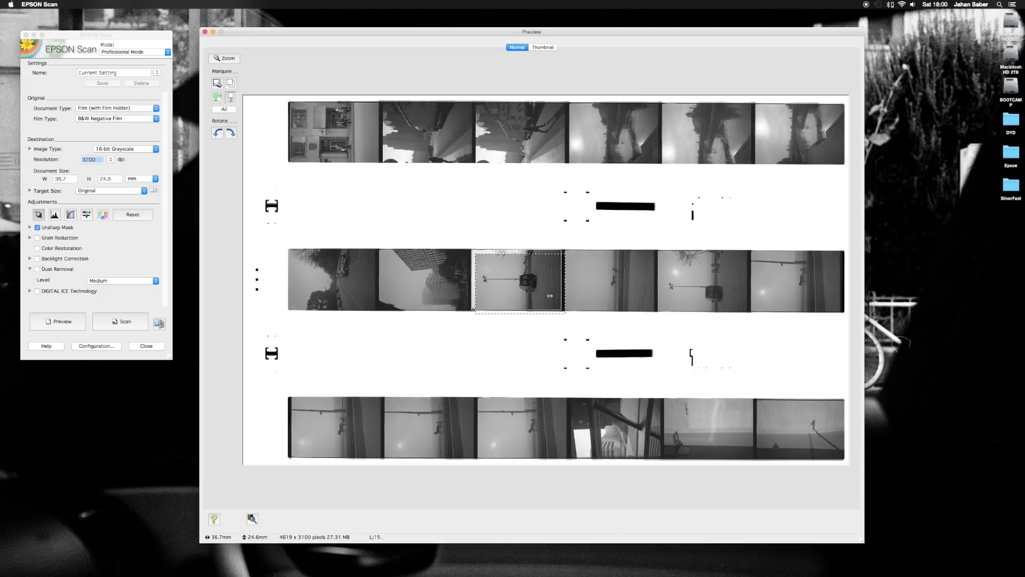
left_click(616, 279)
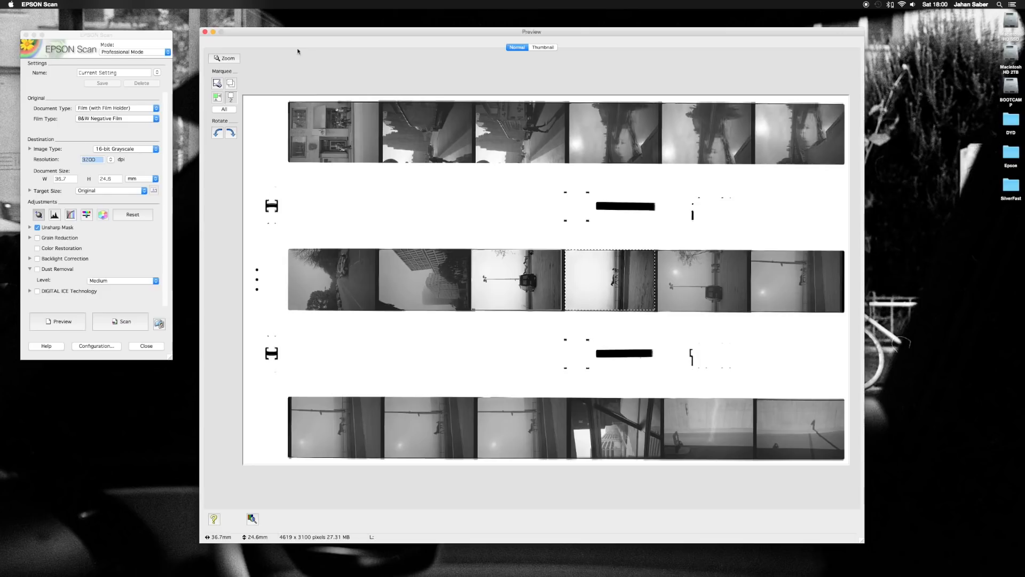
left_click(231, 83)
left_click_drag(623, 275, 712, 272)
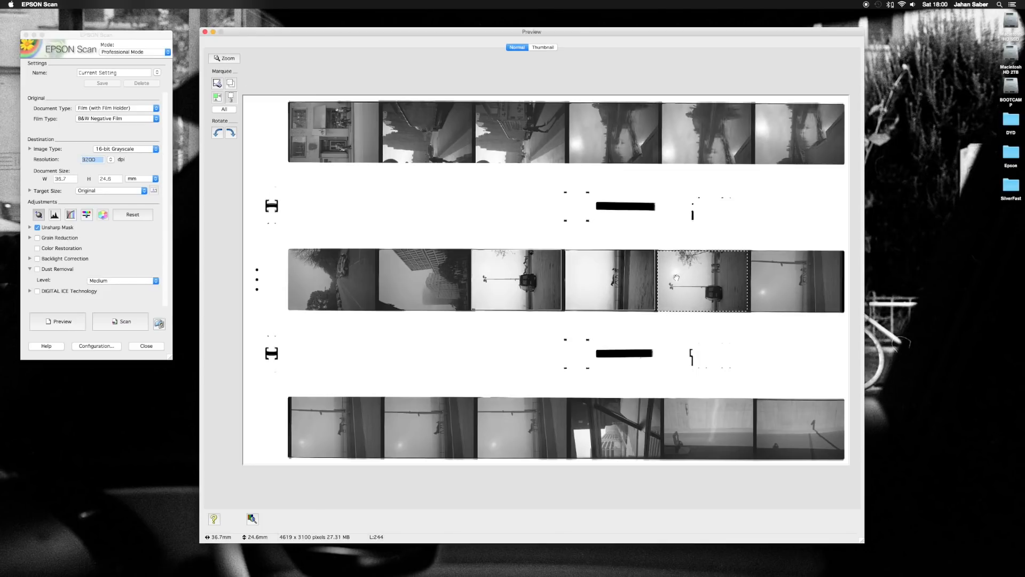
Delete the duplicated marquees, leaving only the one on the middle strip's third frame.
left_click(607, 298)
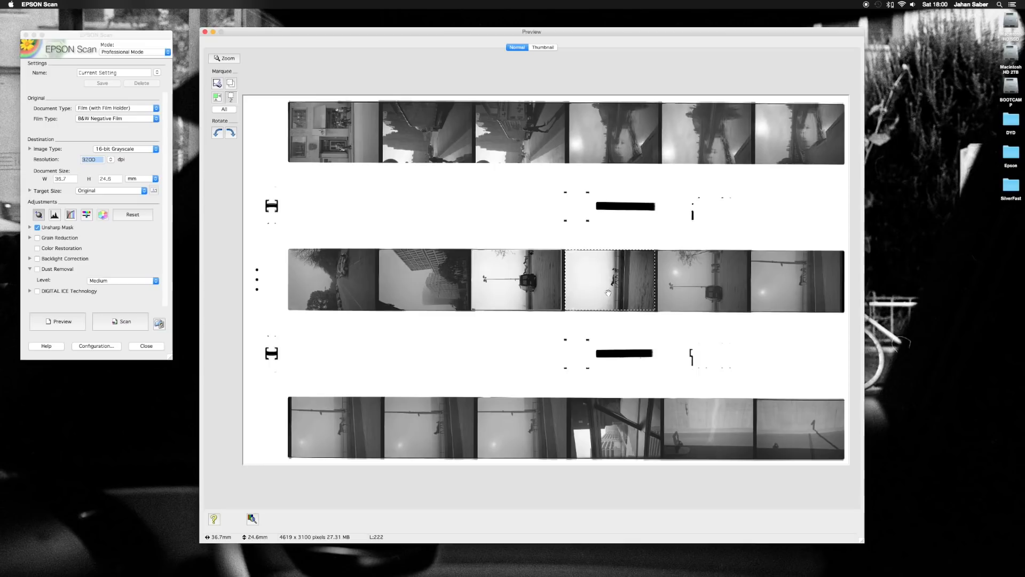
key("Delete")
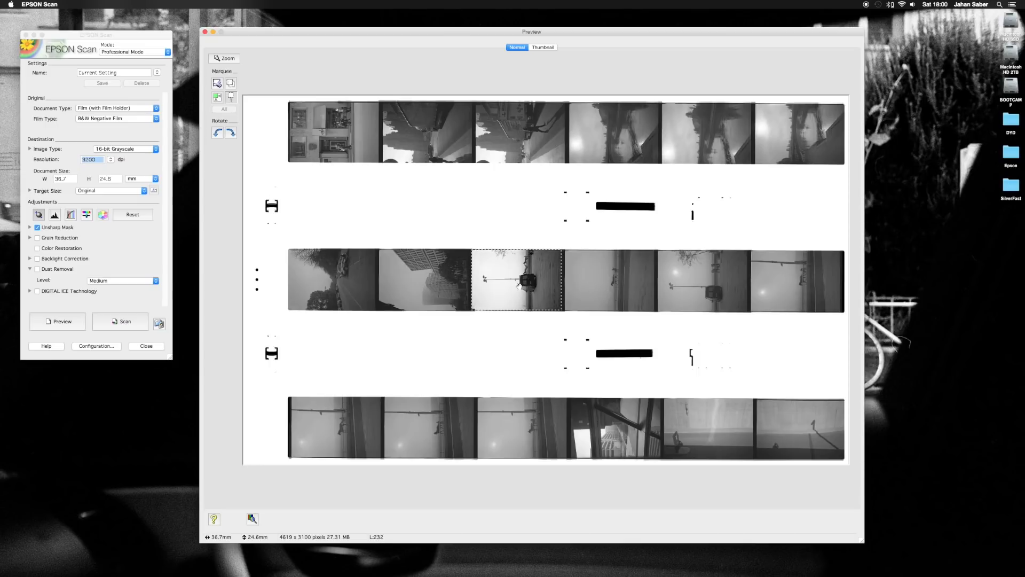
left_click_drag(528, 292, 529, 292)
Scan the selected frame to the Epson folder as a TIFF file with prefix img and start number 002.
left_click(123, 324)
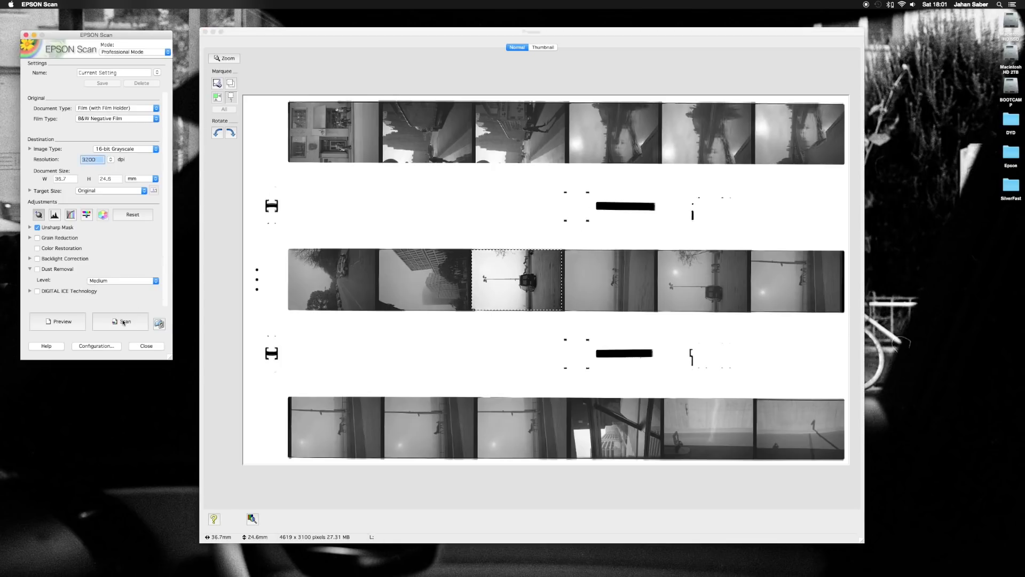
left_click(121, 321)
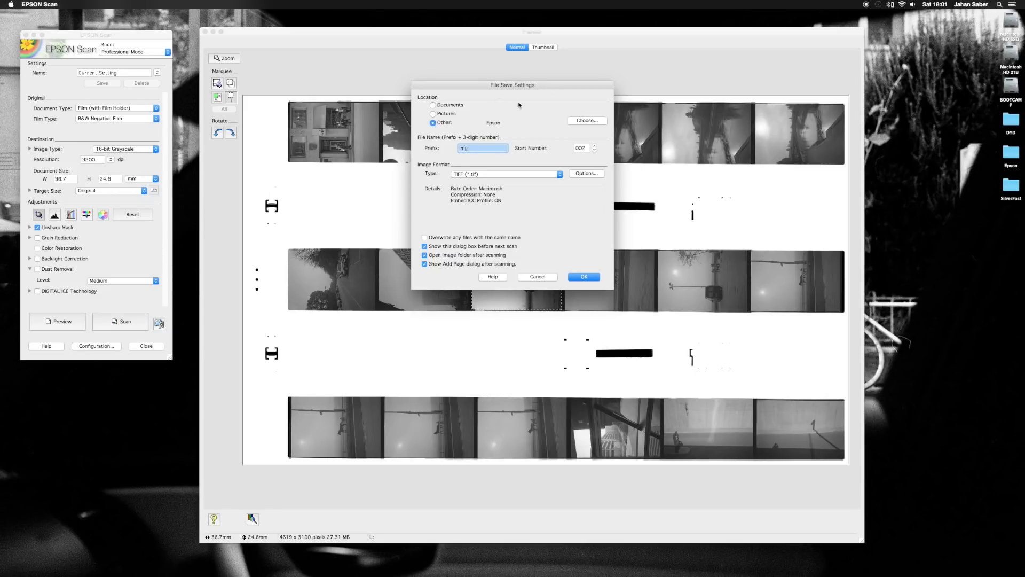
left_click(582, 122)
left_click(635, 290)
left_click(484, 176)
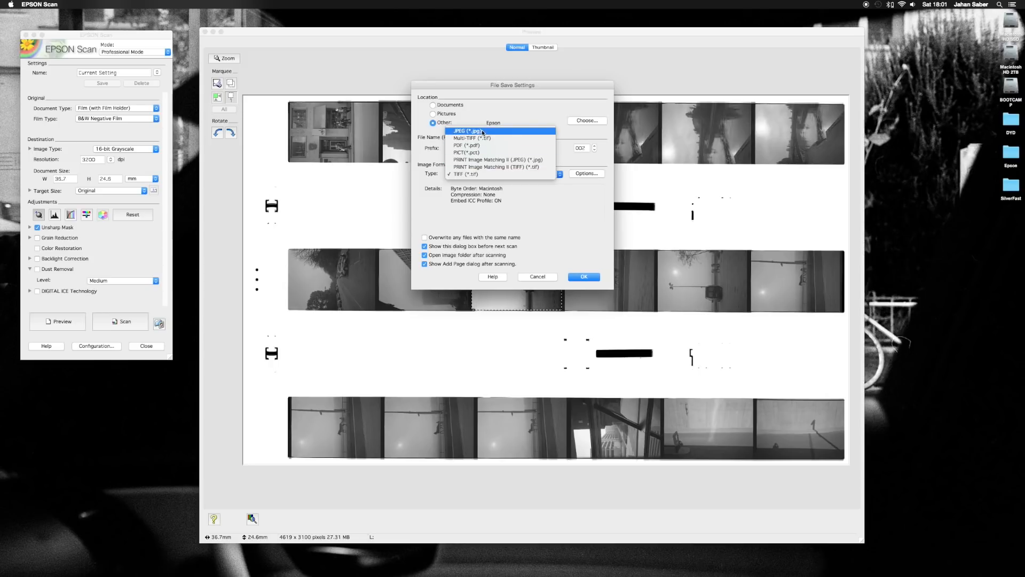
left_click(473, 184)
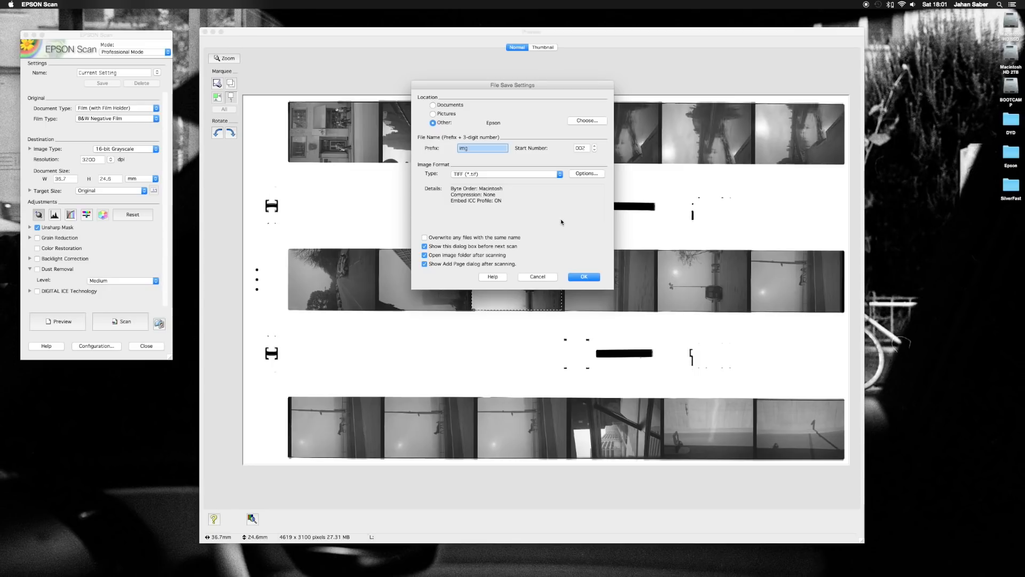
left_click(585, 277)
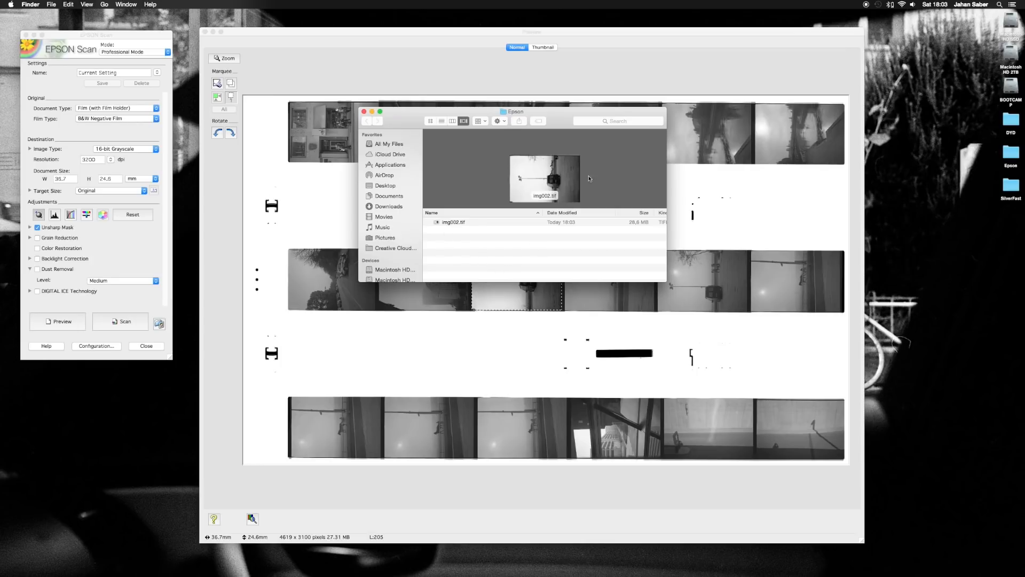
Open the scanned img002.tif in Preview and rotate it 90 degrees clockwise to inspect the van and horses closely.
left_click(467, 223)
double_click(467, 223)
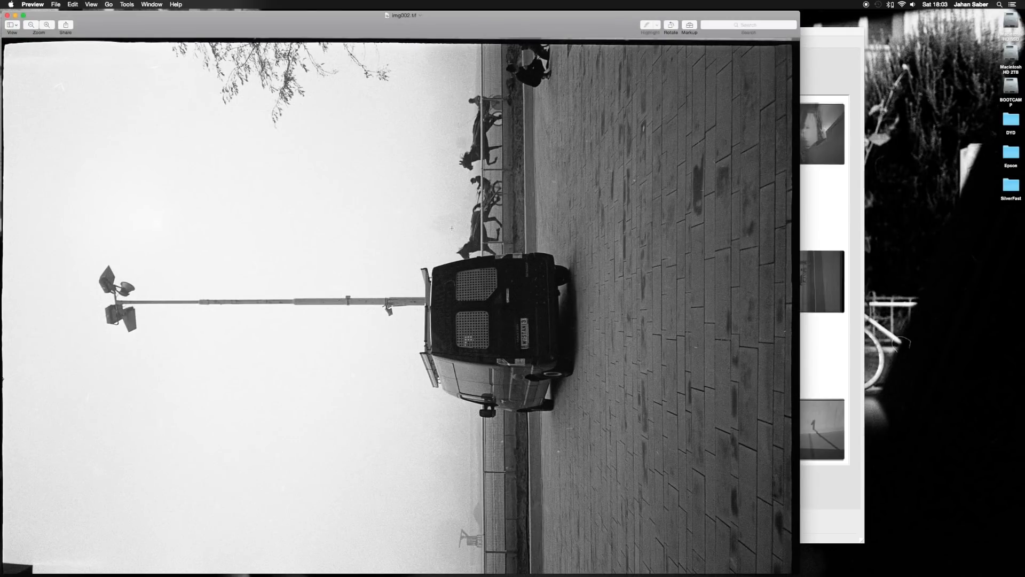
key("super+r")
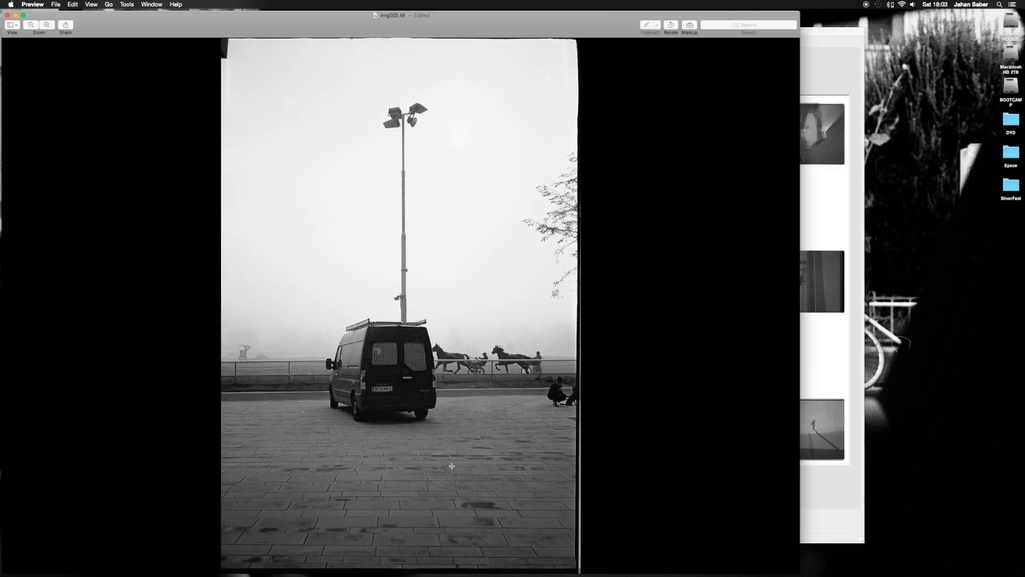
scroll(447, 464, "up", 5)
scroll(448, 464, "up", 2)
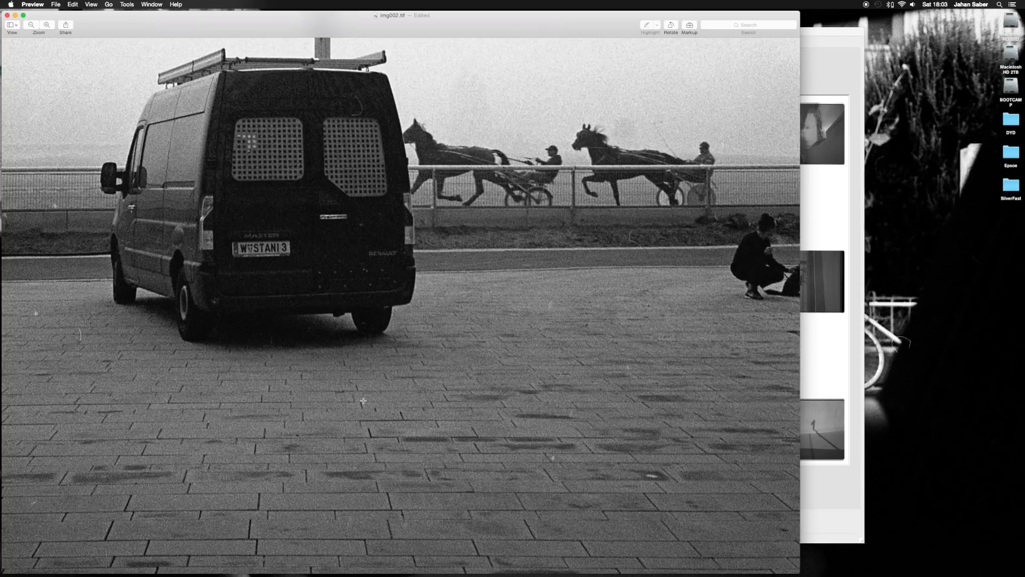
Fit the whole img002.tif image in view to check the complete frame, and close its Preview window.
key("super+9")
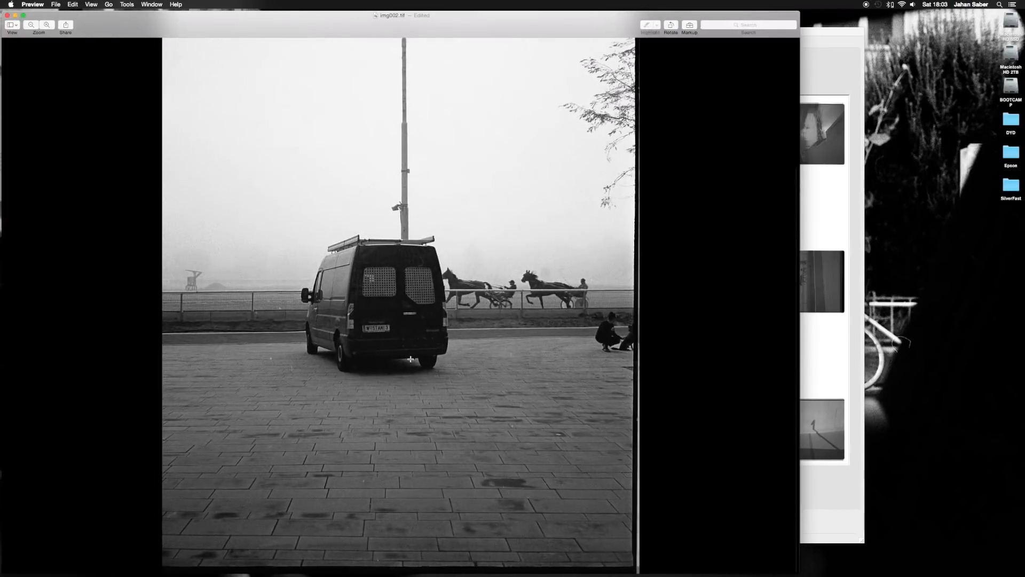
key("super+z")
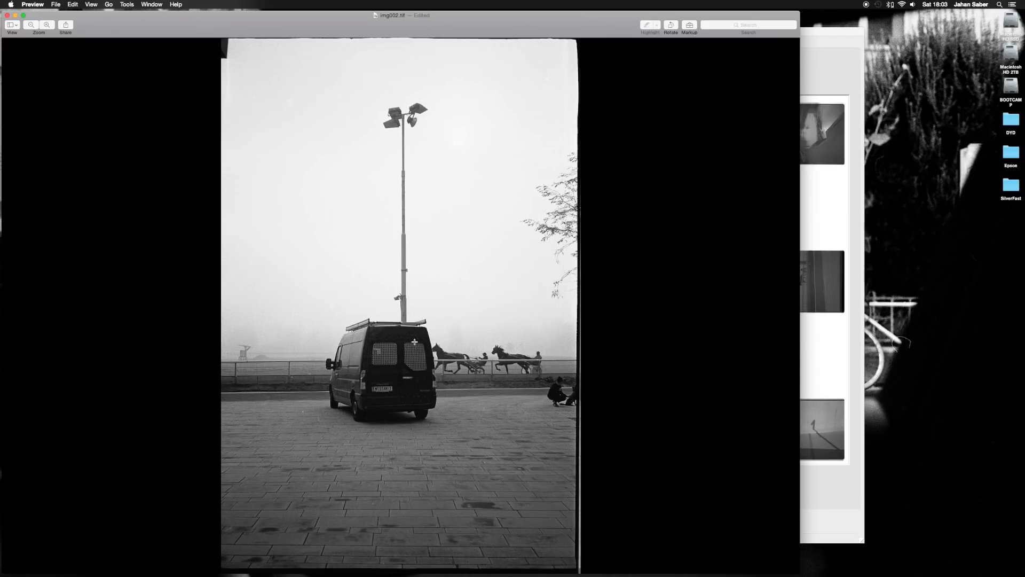
left_click(7, 15)
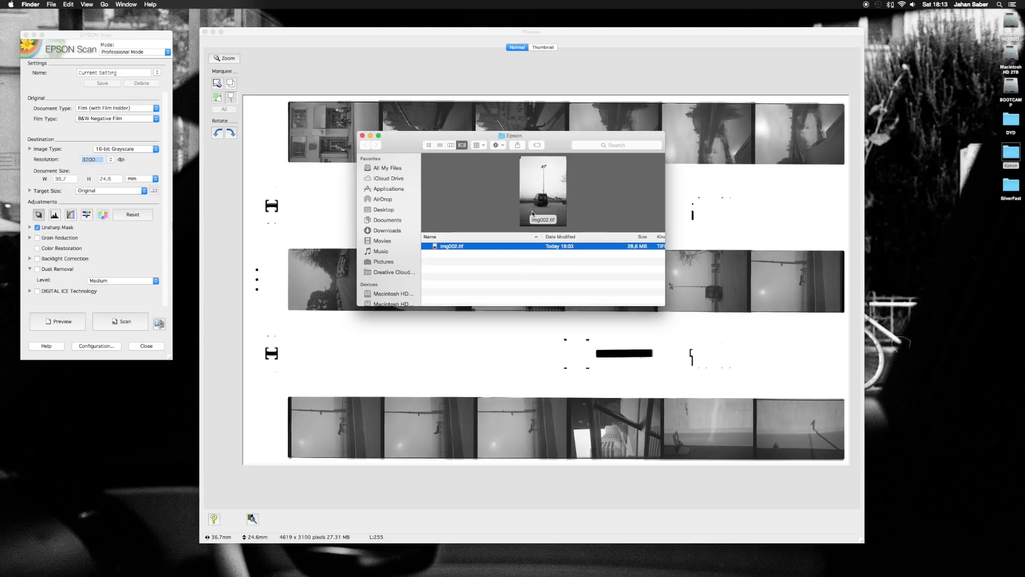
Quit EPSON Scan and start SilverFast 8 with the EPSON Perfection V800/V850 as the image source.
mouse_move(537, 573)
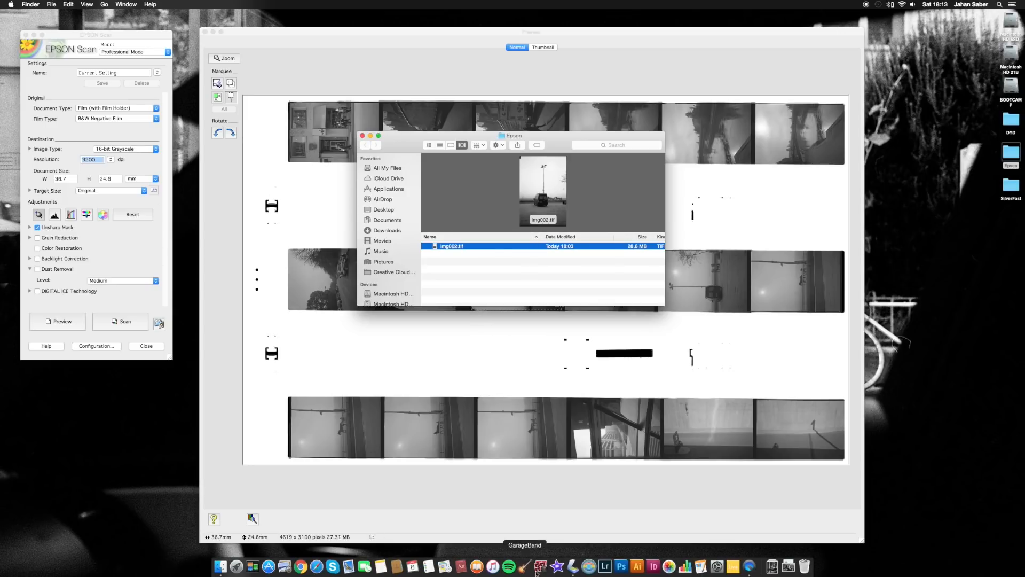
right_click(588, 567)
left_click(591, 541)
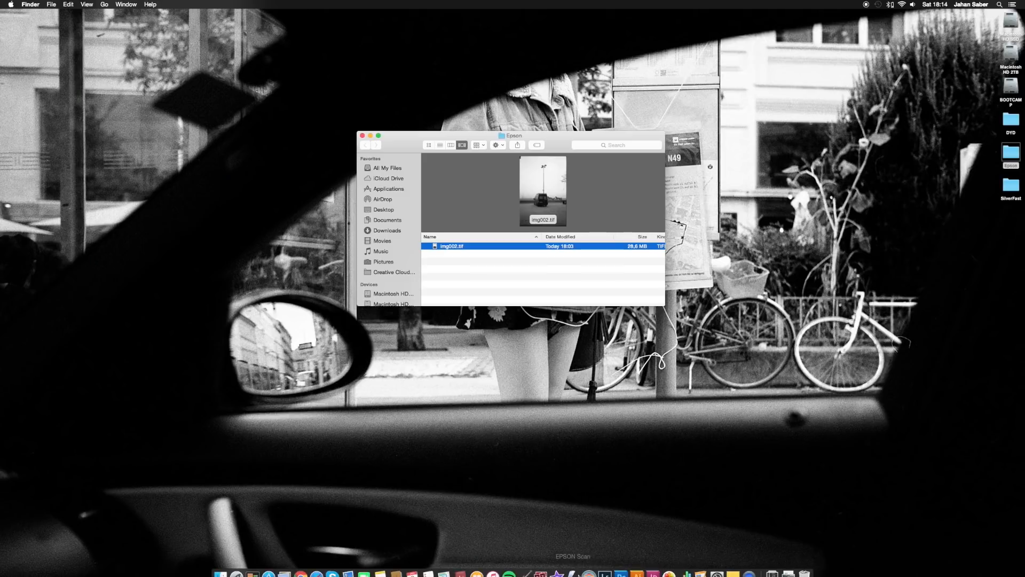
right_click(588, 567)
left_click(589, 545)
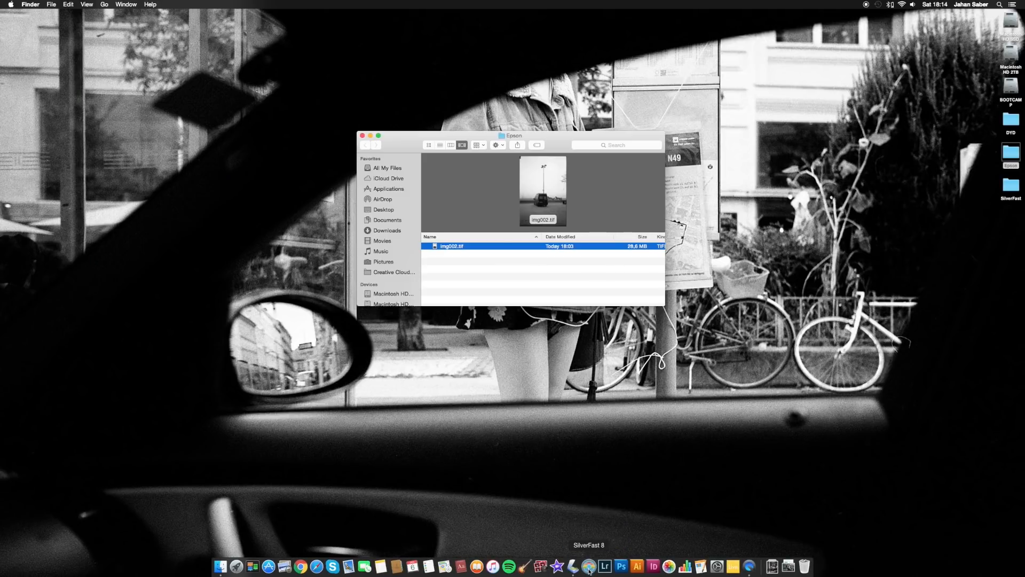
left_click(589, 567)
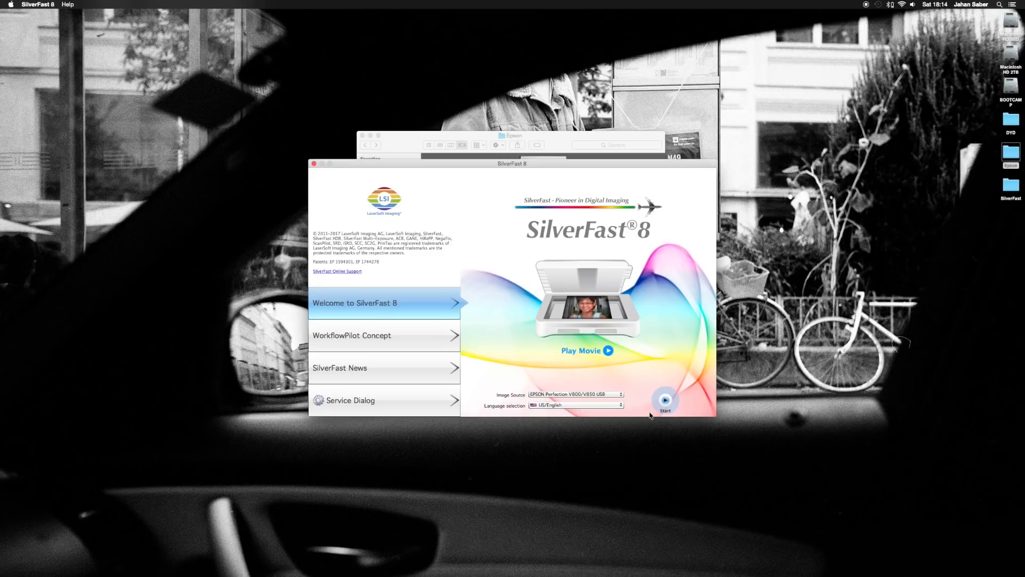
left_click(665, 401)
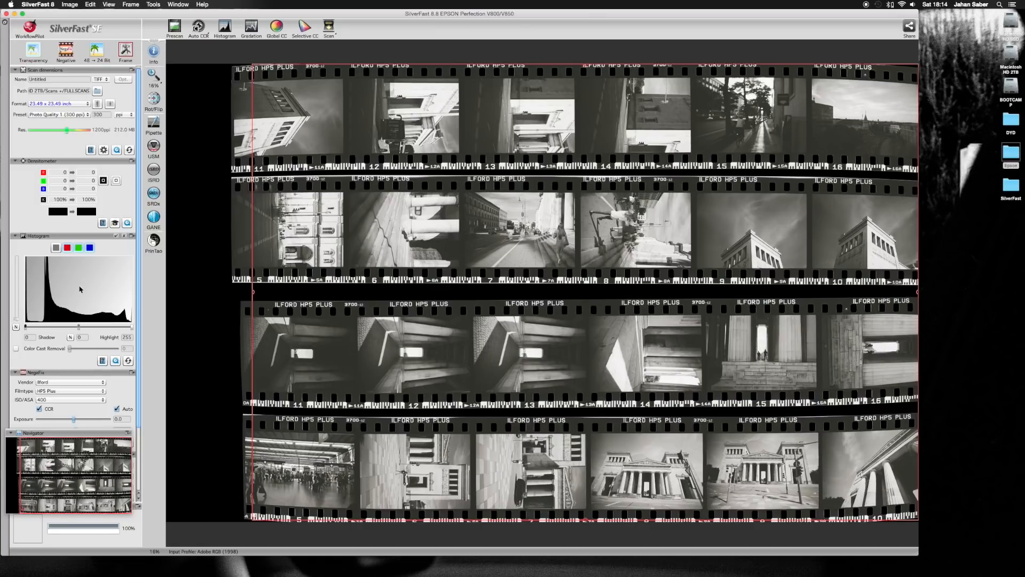
Choose Transparency as the original type and 16 → 8 Bit as the scan depth for the negatives.
scroll(73, 367, "down", 5)
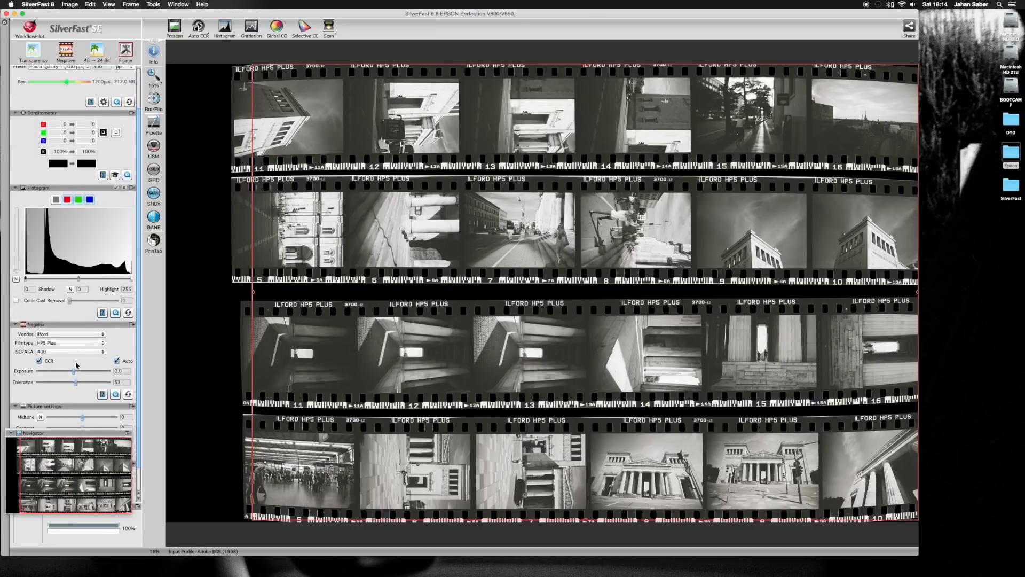
scroll(107, 349, "up", 5)
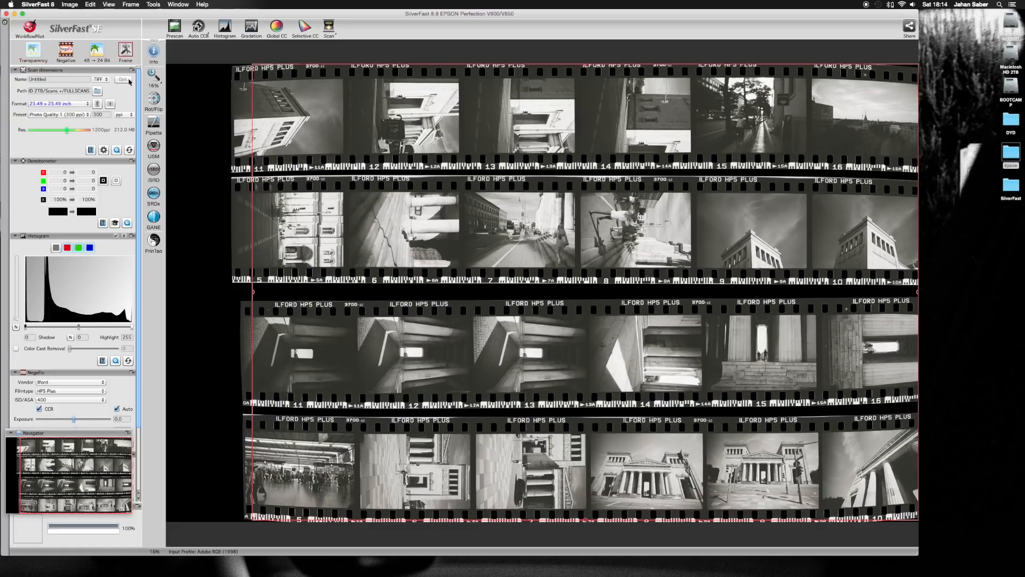
left_click(39, 51)
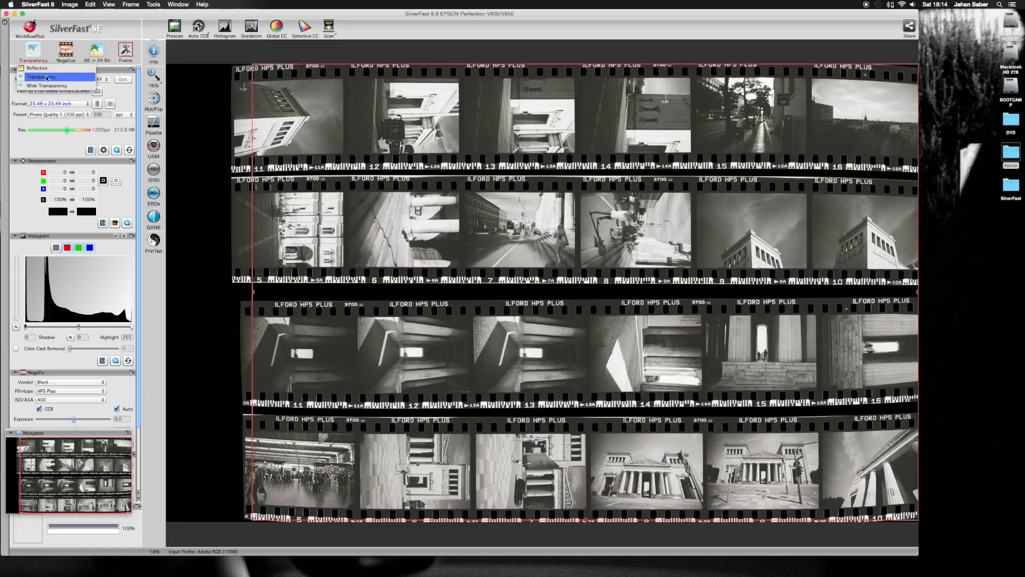
left_click(47, 78)
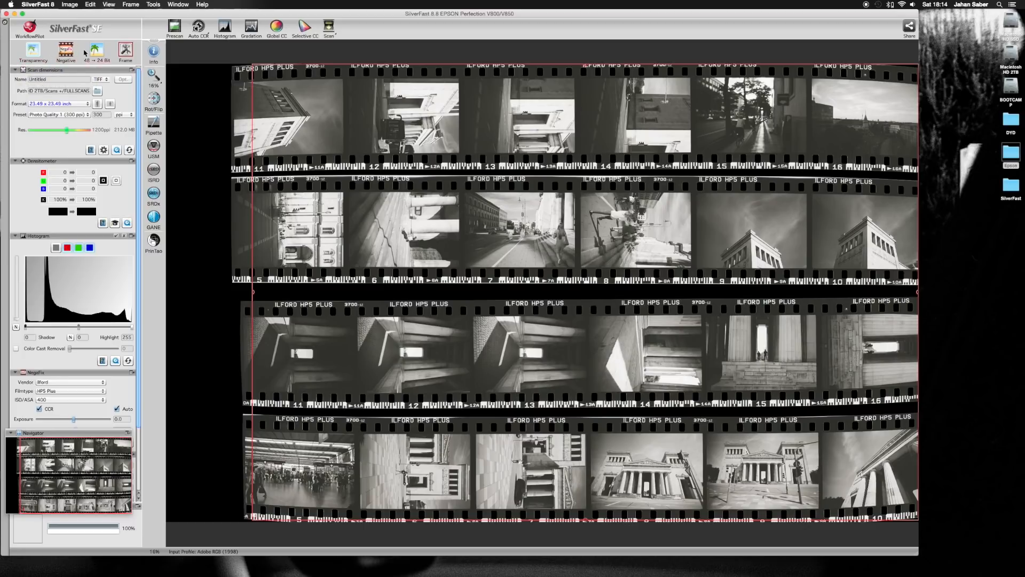
left_click(84, 52)
left_click(123, 79)
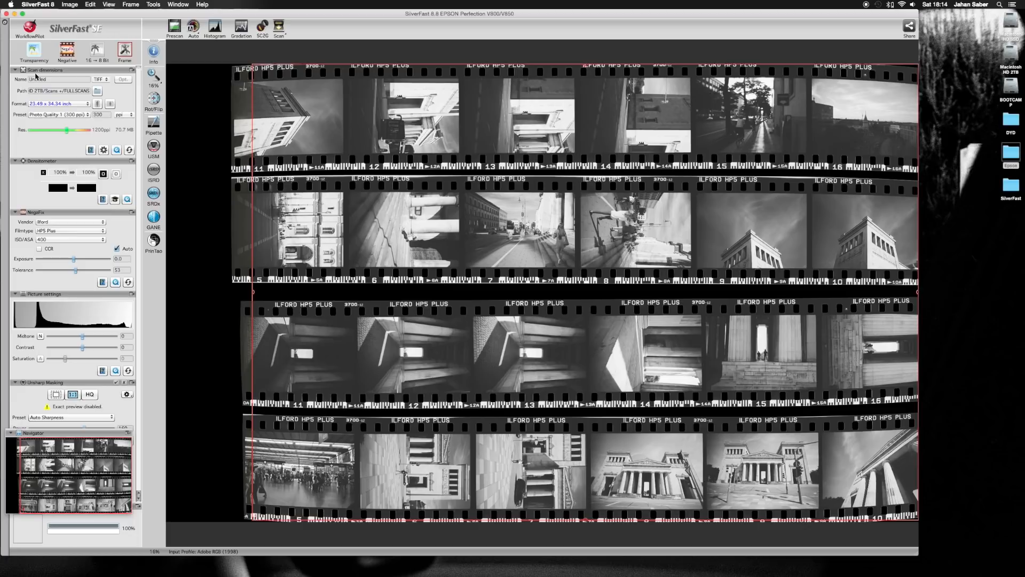
Set the scan output path to the SilverFast folder on the Desktop.
left_click(98, 92)
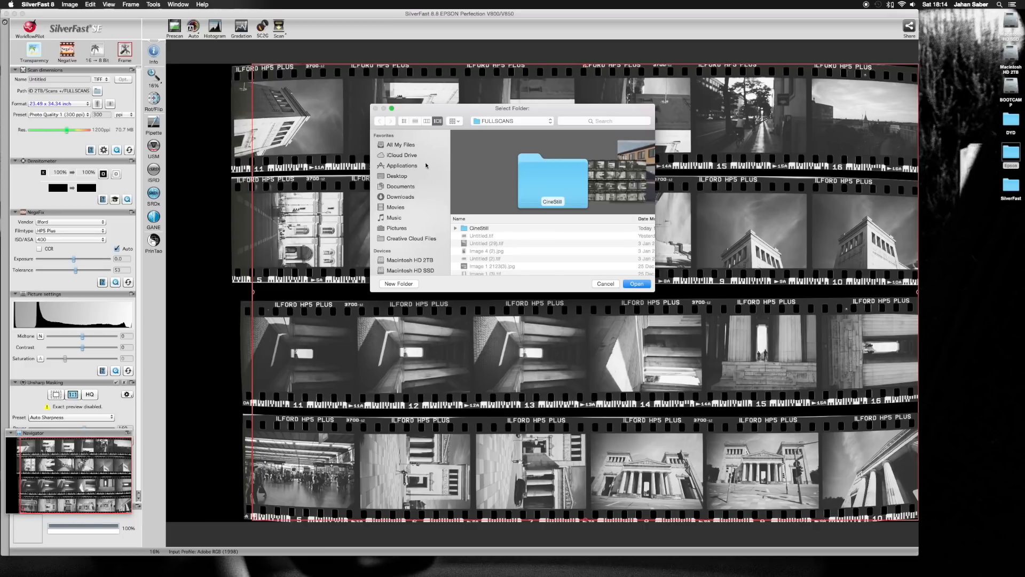
left_click(394, 177)
left_click(482, 243)
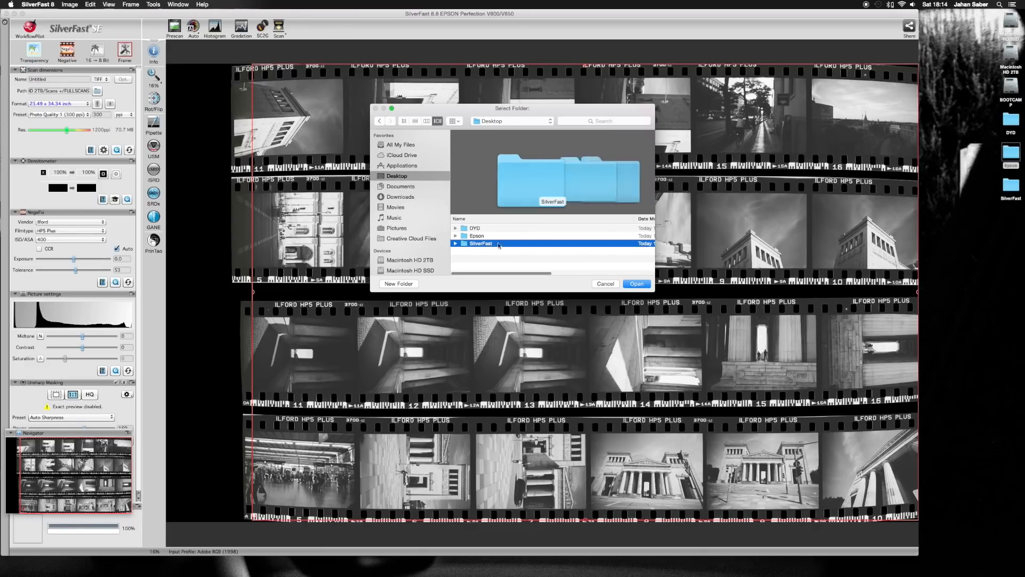
left_click(637, 284)
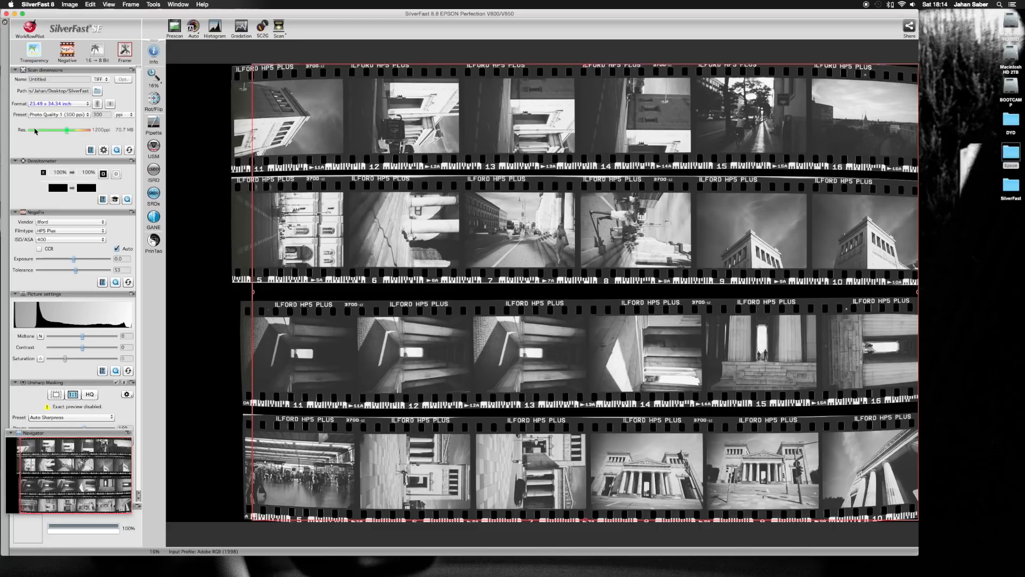
Try scan resolutions up to 6400 ppi, settle on 1600 ppi and run a prescan of the film strips.
left_click(39, 130)
left_click(38, 131)
left_click(65, 130)
left_click(77, 131)
left_click(82, 131)
left_click(83, 132)
left_click(84, 131)
left_click(87, 132)
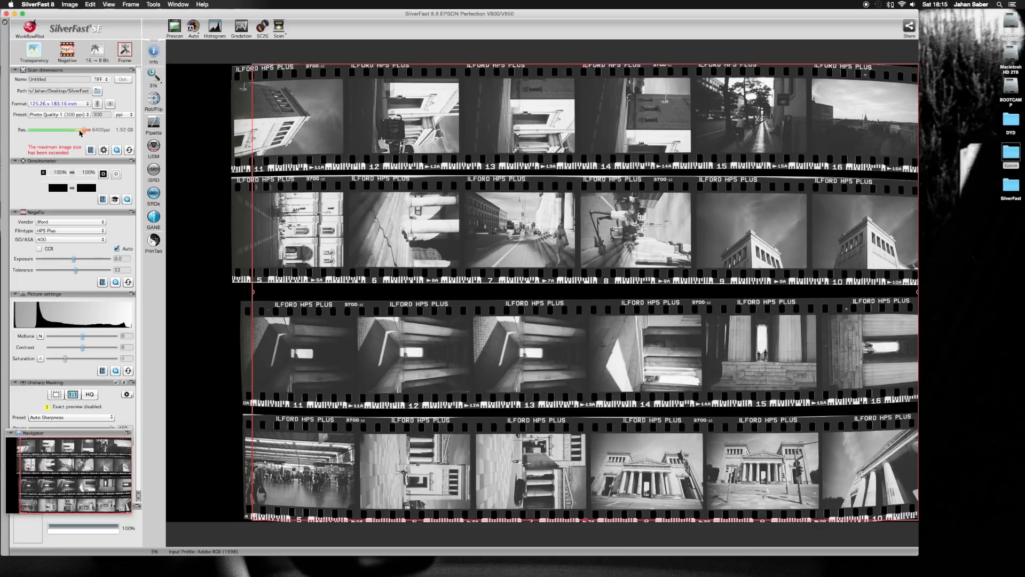
left_click(68, 130)
left_click(68, 130)
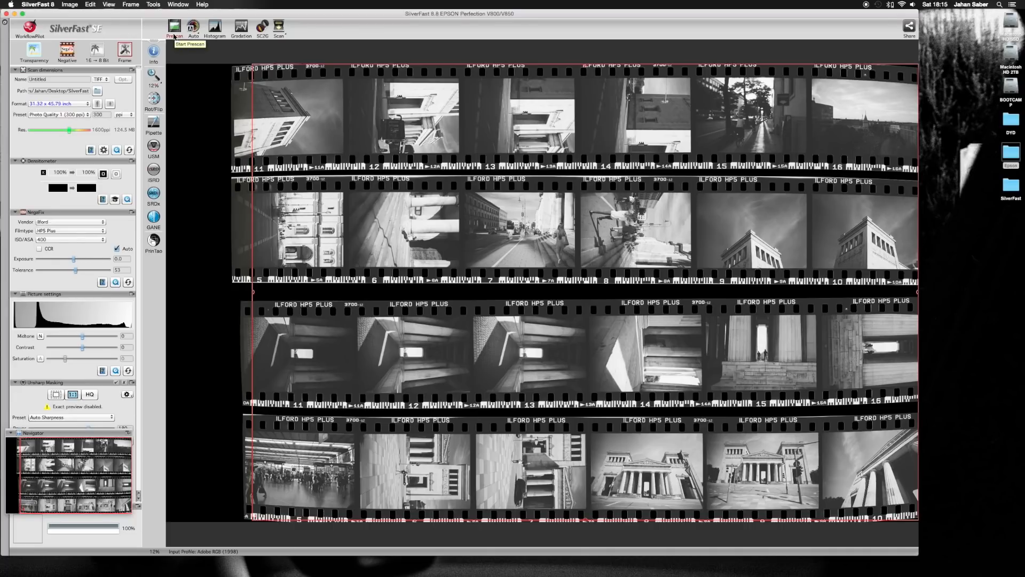
left_click(174, 33)
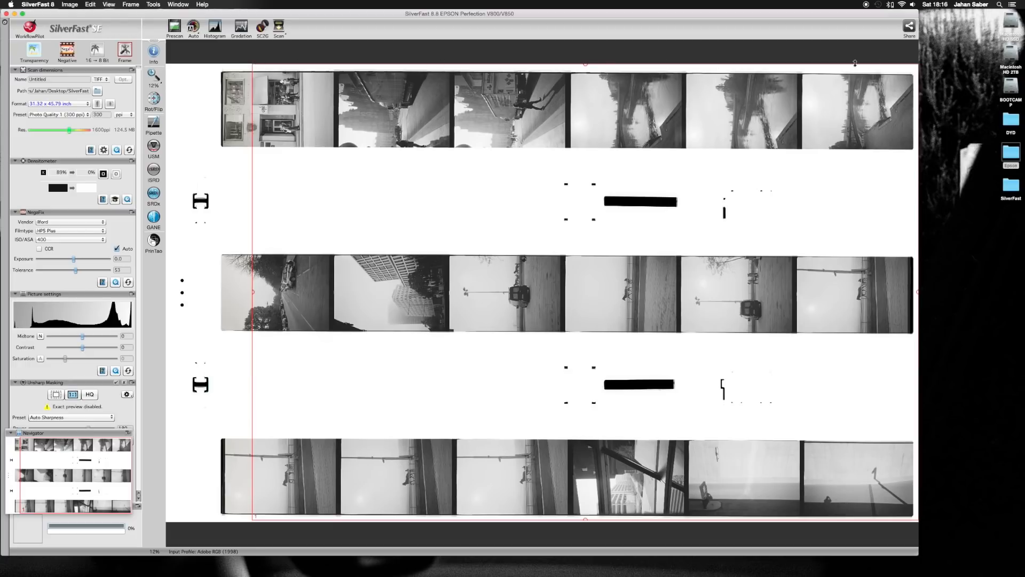
Resize and move the scan frame by hand to about 10.54 x 13.43 inch, overlapping the middle strip's fourth and fifth pictures.
left_click_drag(555, 64, 564, 251)
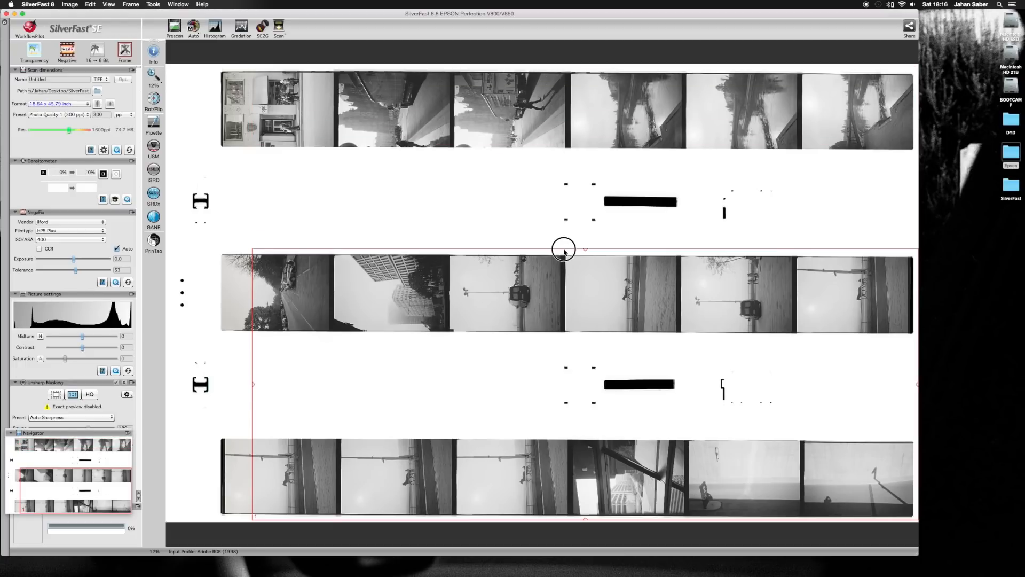
left_click_drag(253, 343, 523, 338)
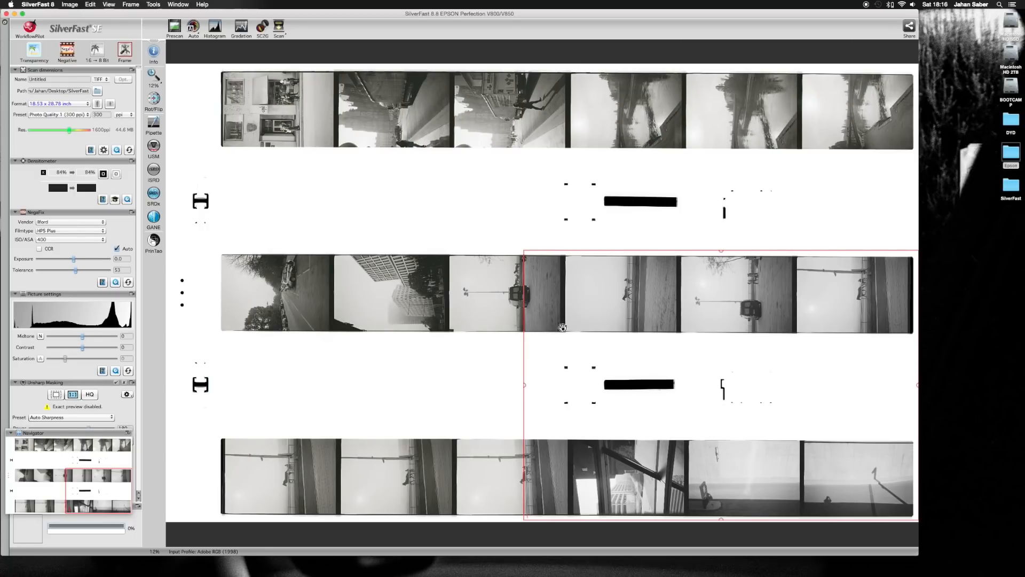
left_click(125, 49)
mouse_move(155, 79)
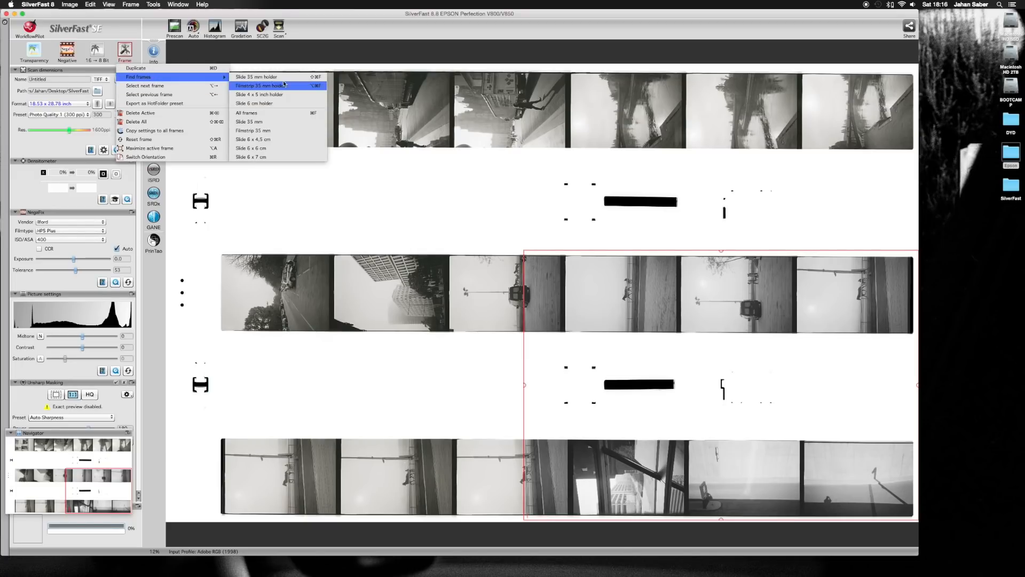
left_click(414, 249)
left_click_drag(587, 295, 437, 203)
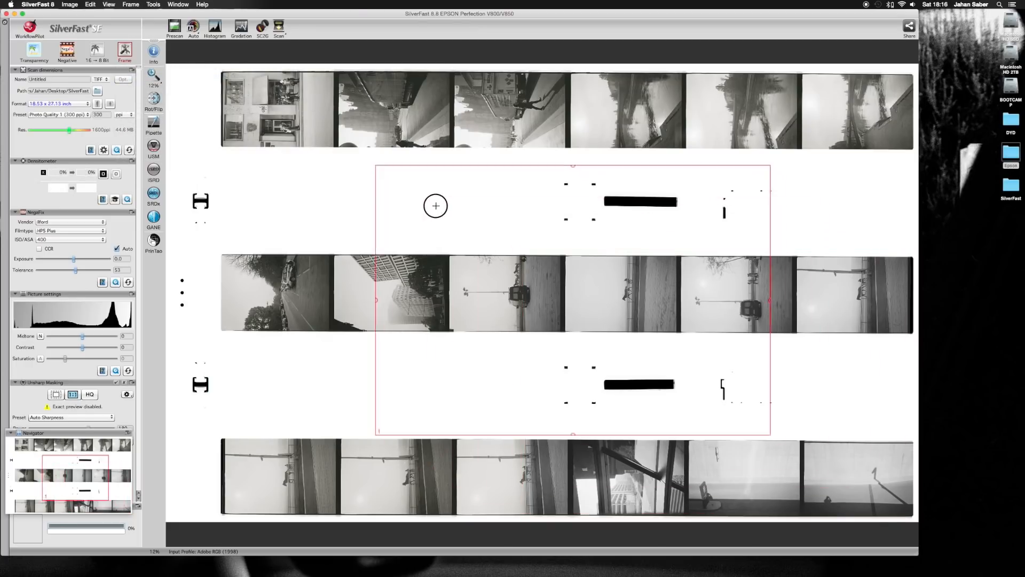
left_click_drag(373, 165, 572, 278)
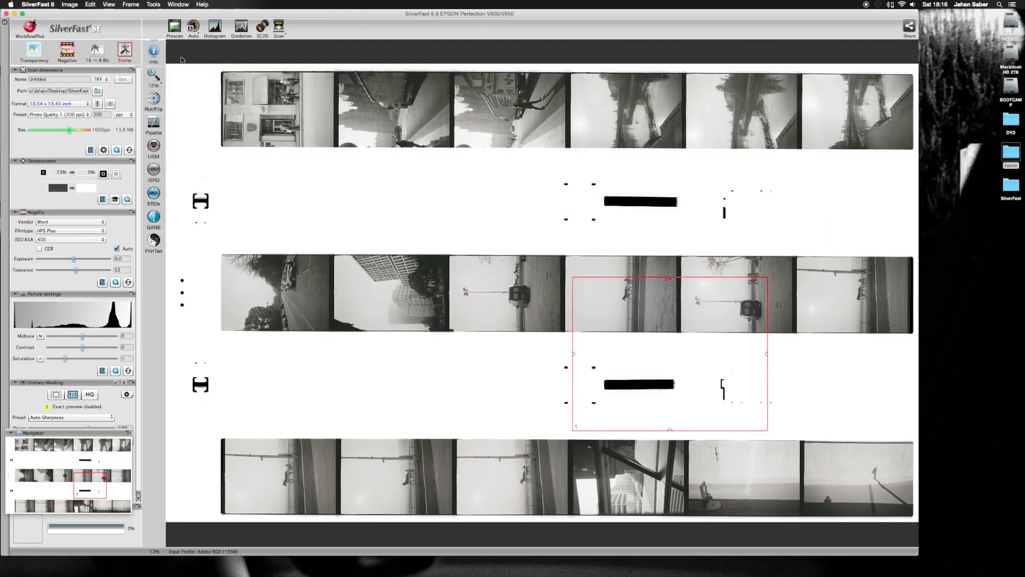
Detect the picture frames automatically with the Filmstrip 35 mm holder option.
left_click(124, 52)
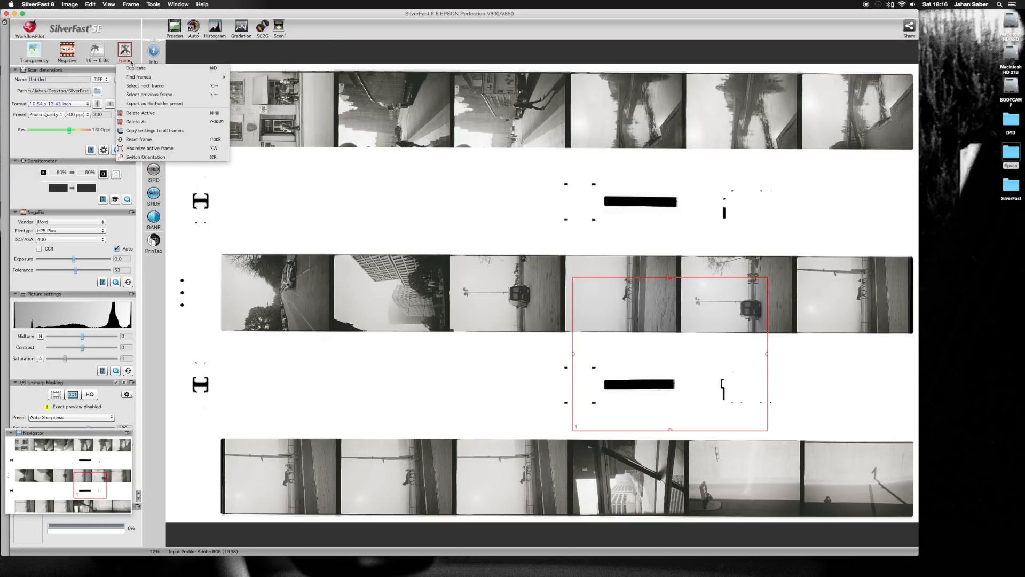
mouse_move(160, 77)
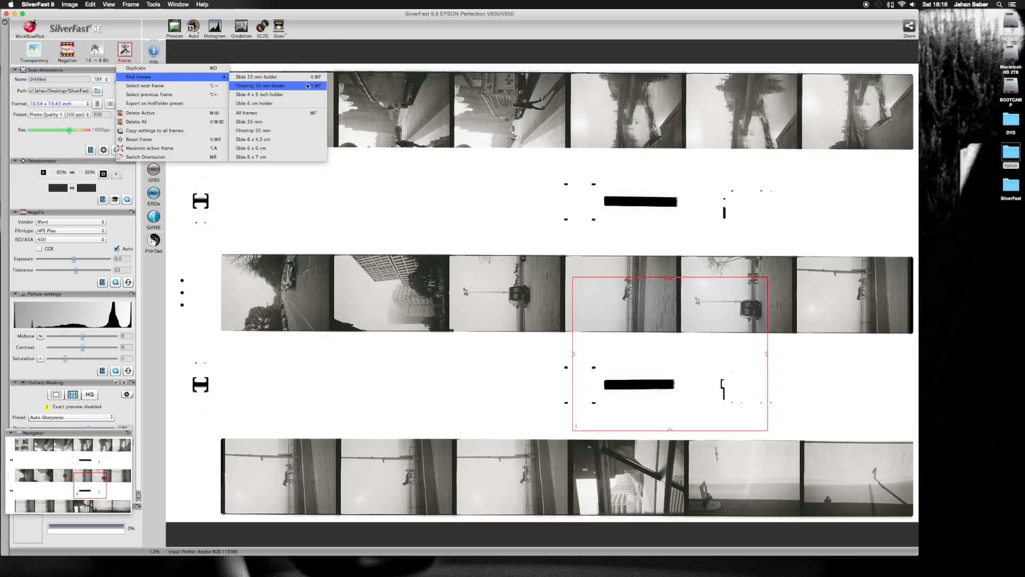
left_click(275, 88)
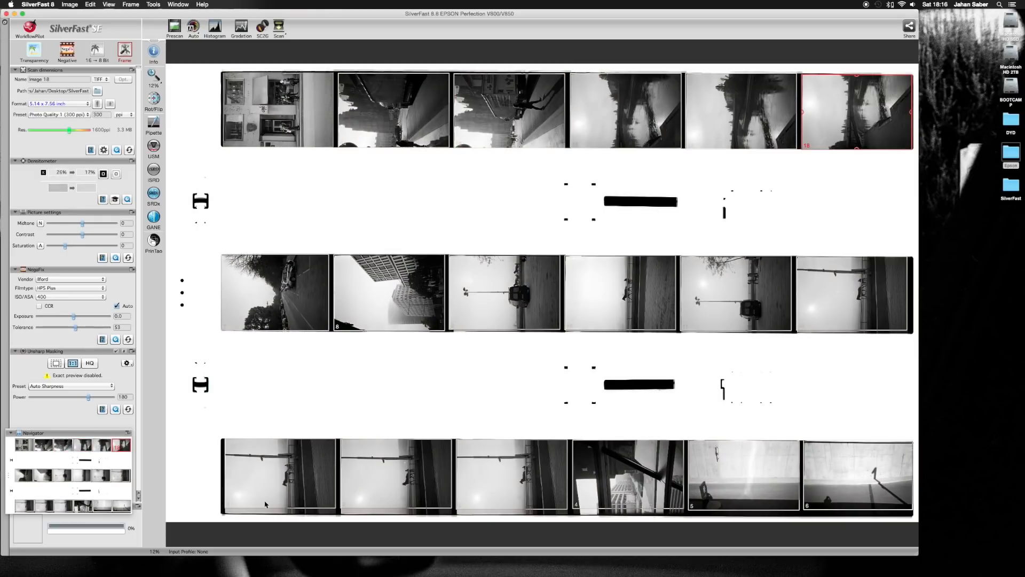
Extend the lower edges of the first three scan frames on the bottom film strip to the pictures' edges.
left_click(286, 506)
left_click_drag(285, 507, 293, 514)
left_click(411, 507)
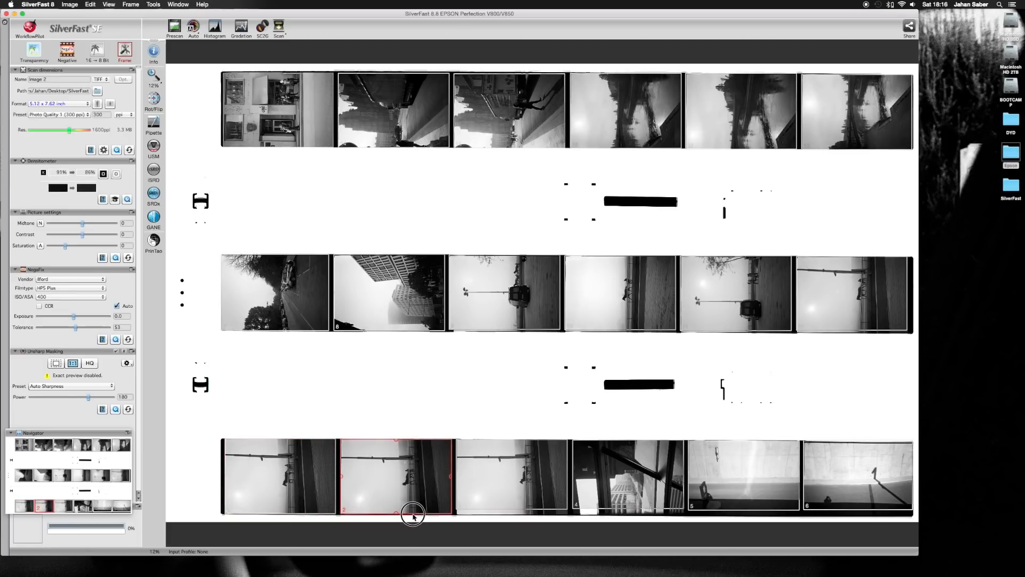
left_click(535, 509)
left_click_drag(535, 509, 535, 514)
Try a NegaFix exposure of 2.0 on frame 1 and compare it with neighbouring frame 2.
left_click(320, 490)
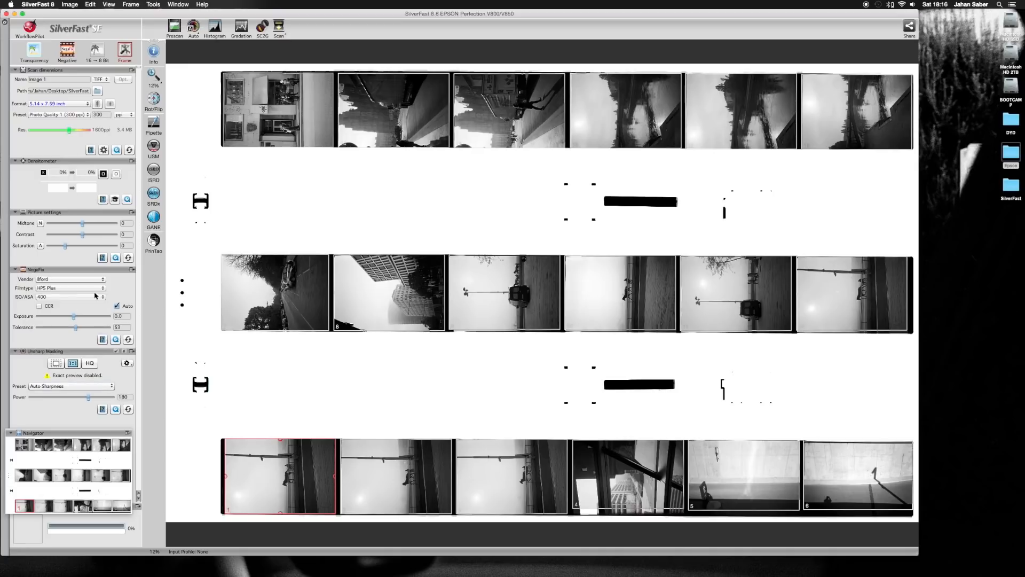
left_click(99, 317)
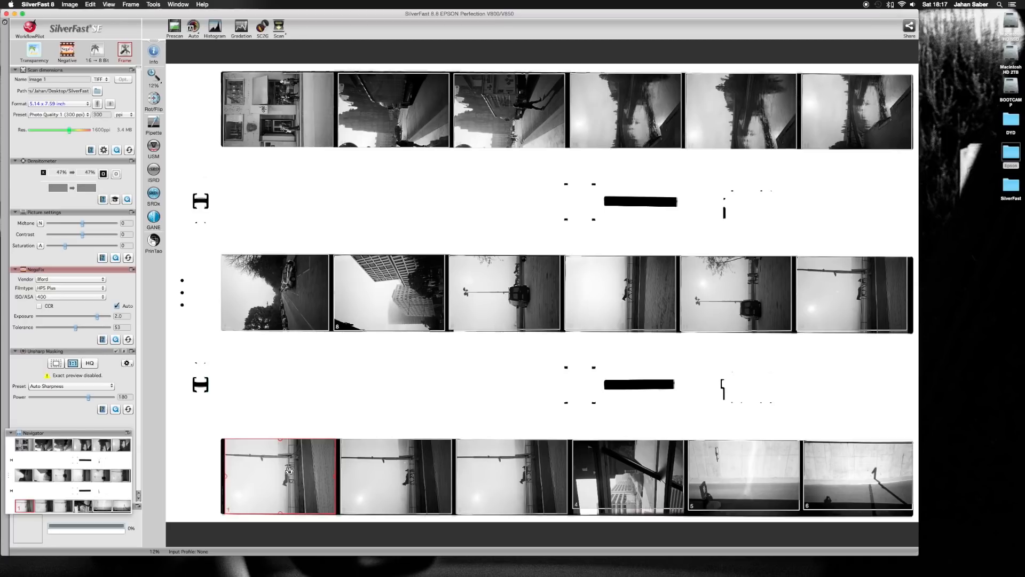
left_click(383, 479)
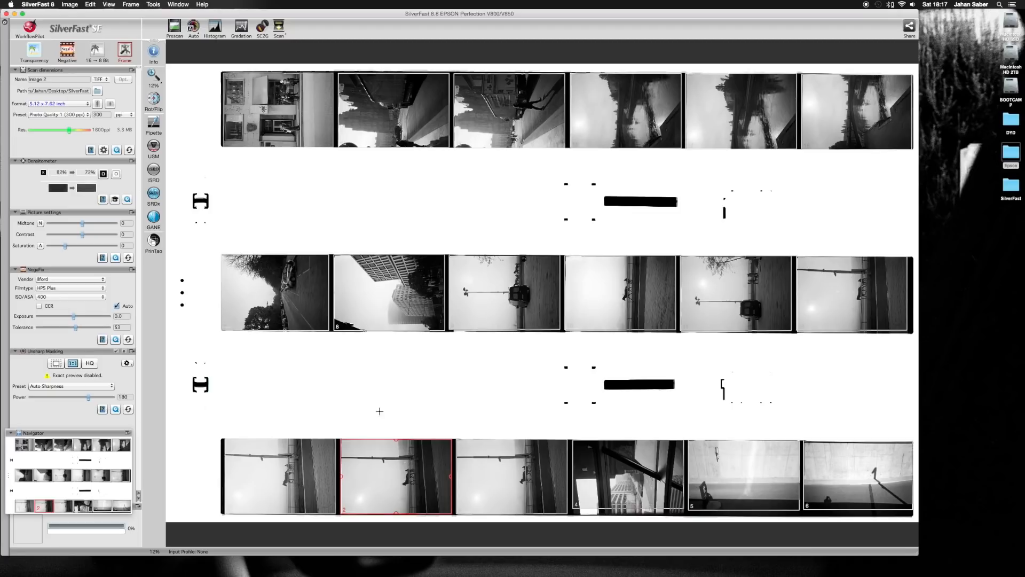
left_click(296, 477)
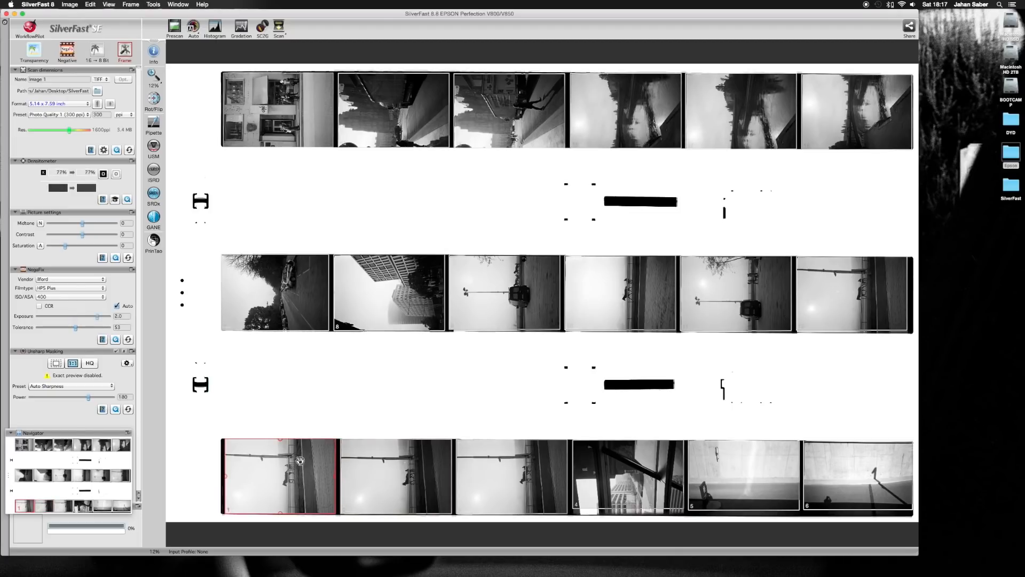
Set frame 1's NegaFix exposure to 0.0 and copy its settings to all frames.
left_click(72, 316)
left_click(68, 316)
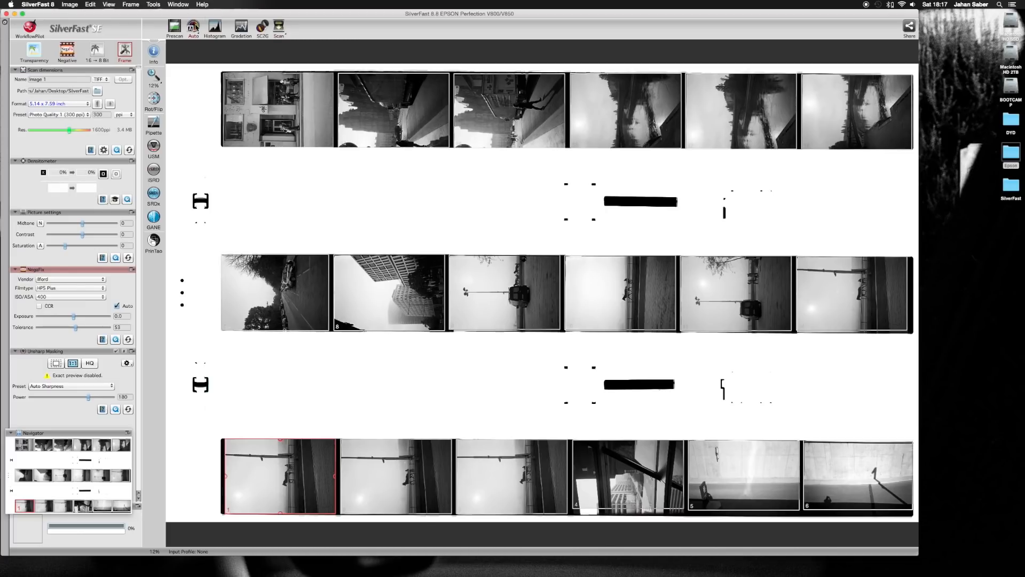
left_click(124, 56)
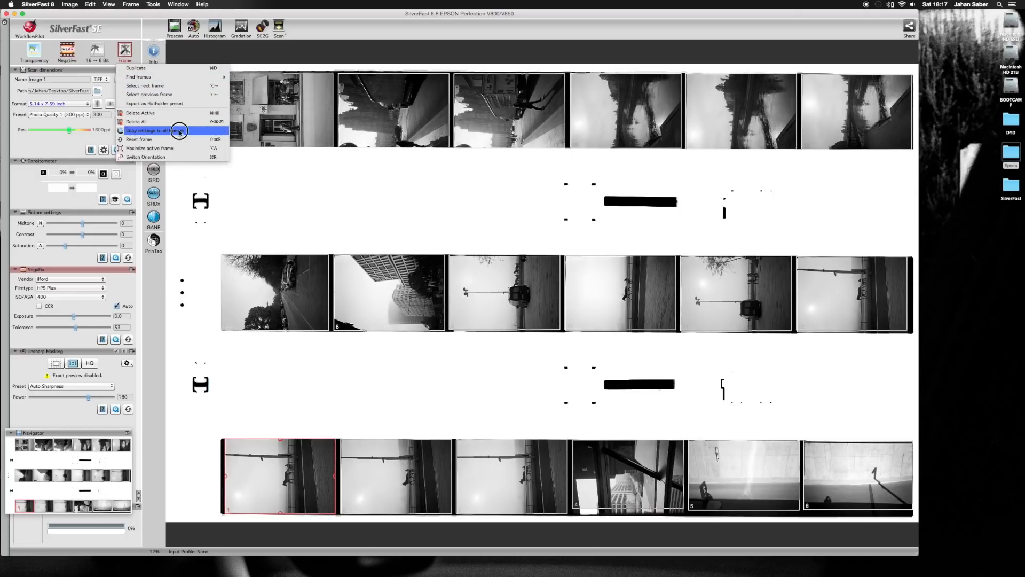
left_click(198, 131)
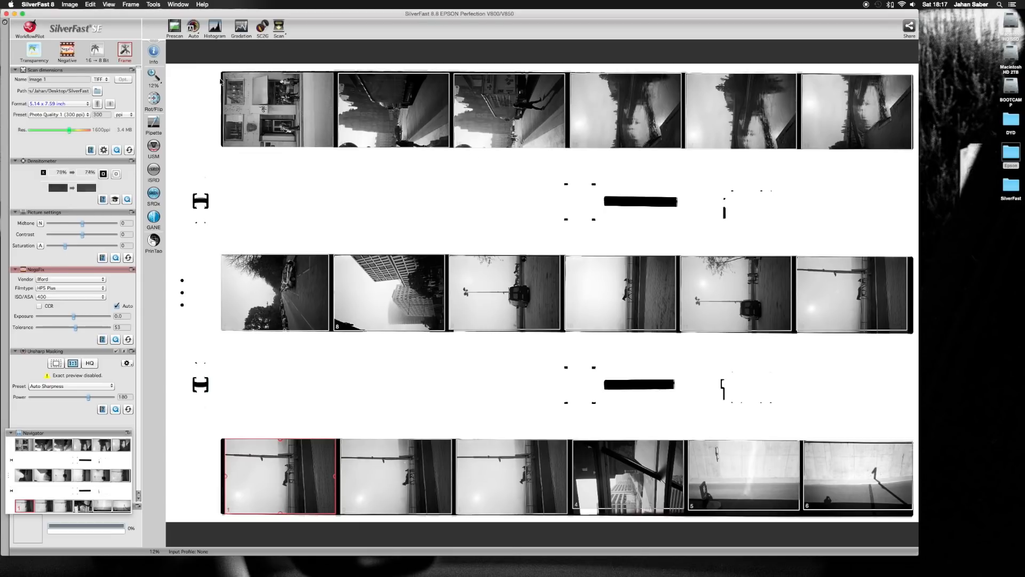
Delete all scan frames and fit a single frame around the third picture of the middle film strip.
left_click(126, 53)
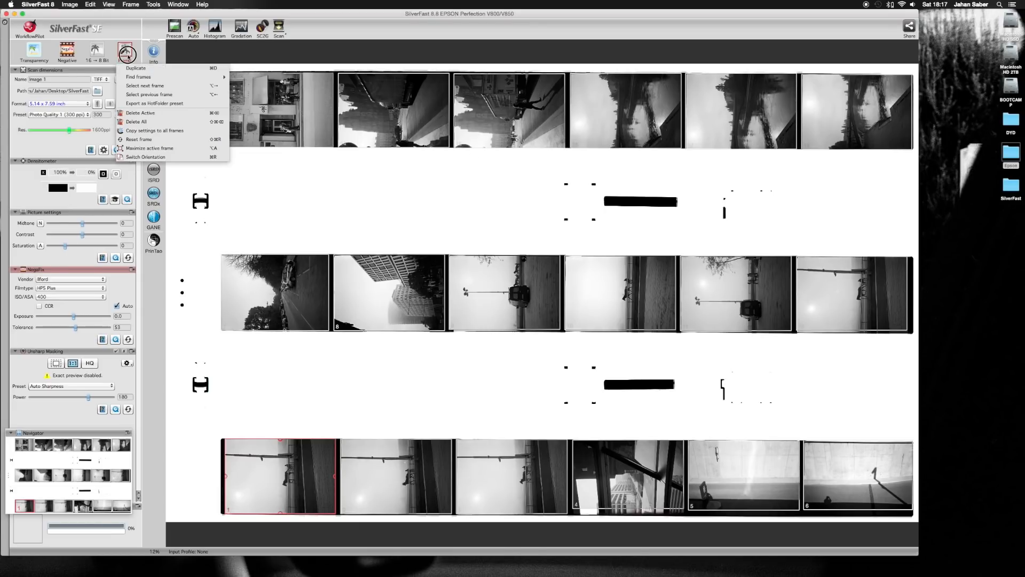
left_click(161, 121)
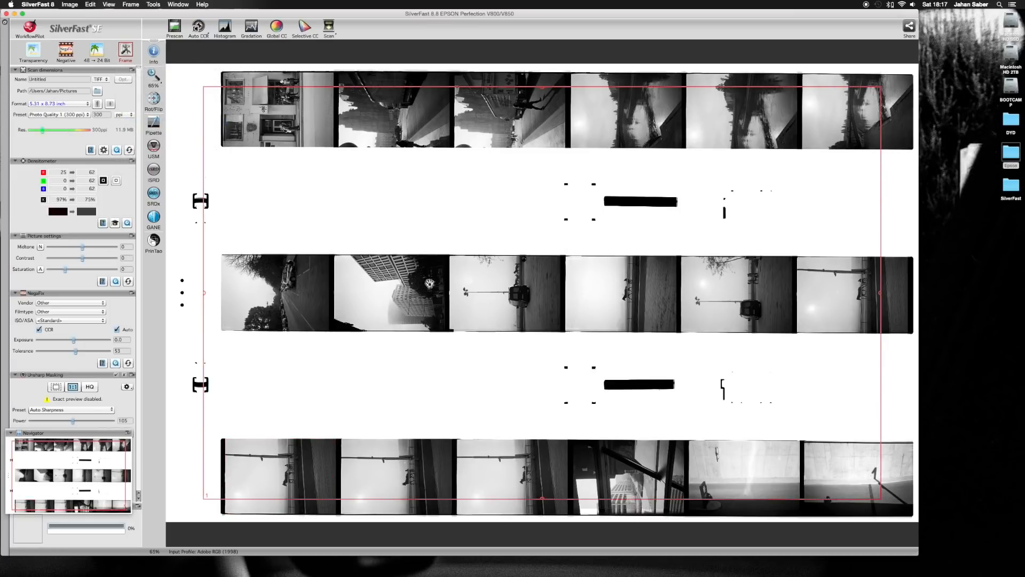
left_click_drag(205, 499, 493, 316)
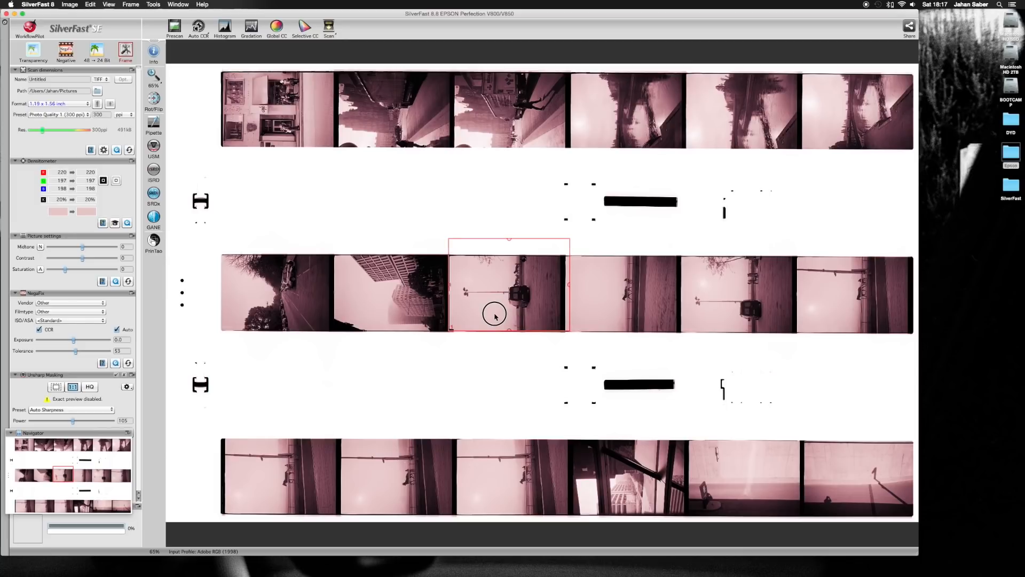
left_click_drag(569, 239, 562, 255)
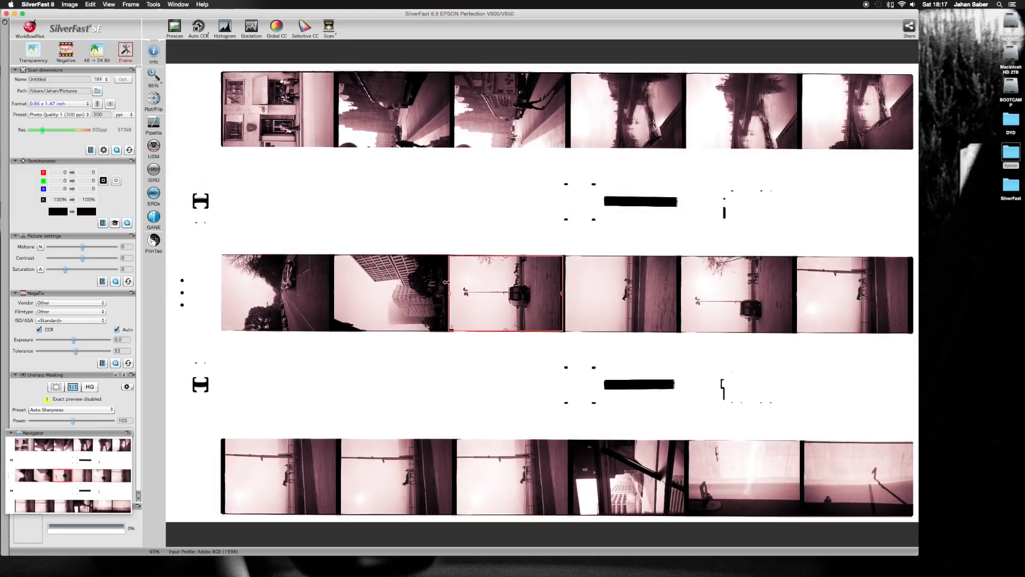
left_click_drag(563, 281, 561, 280)
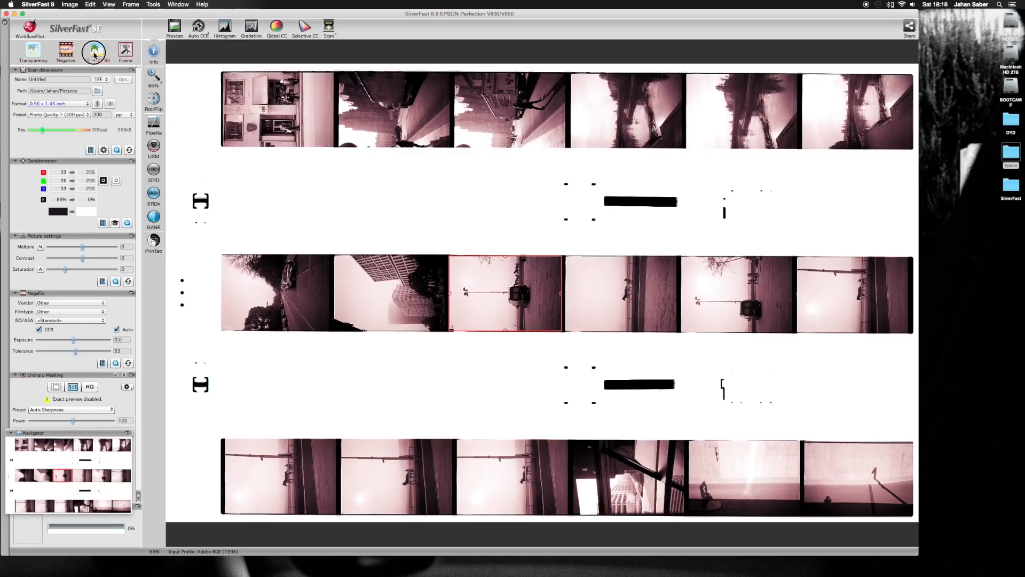
Configure the frame's output as 16→8 Bit at 3200 ppi, saved to the SilverFast folder on the Desktop.
left_click(95, 54)
left_click(106, 82)
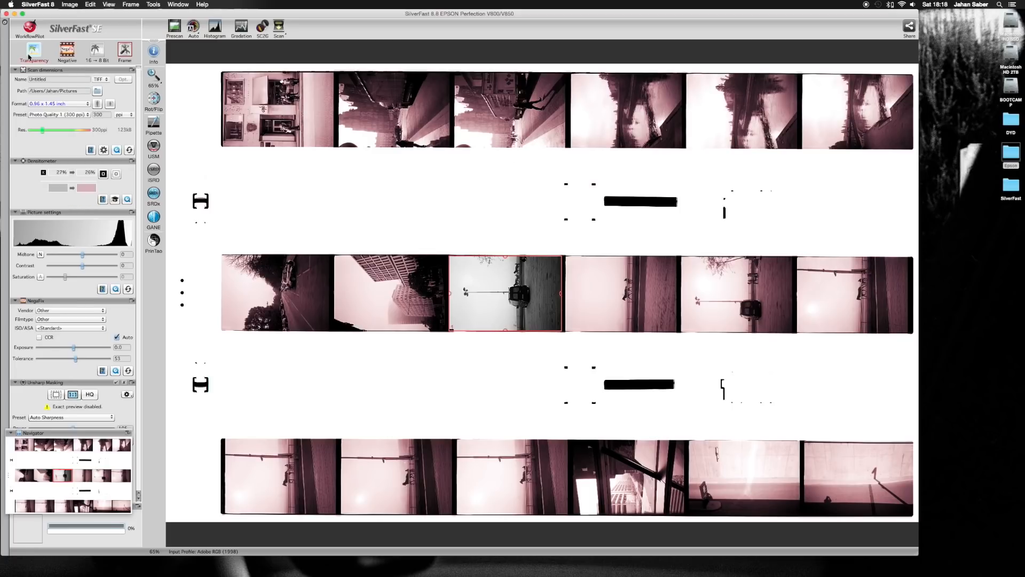
left_click(98, 90)
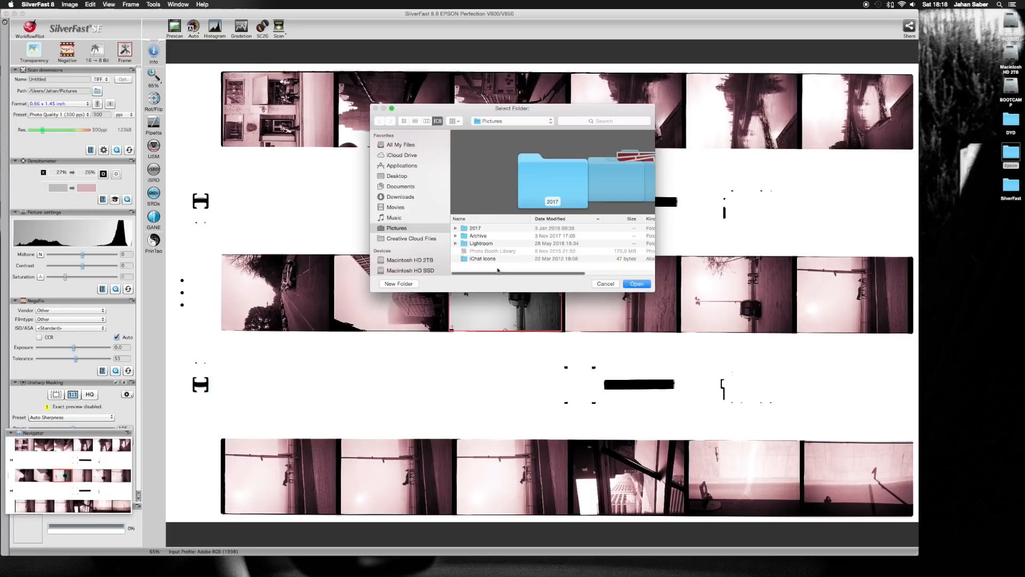
left_click(396, 176)
left_click(481, 228)
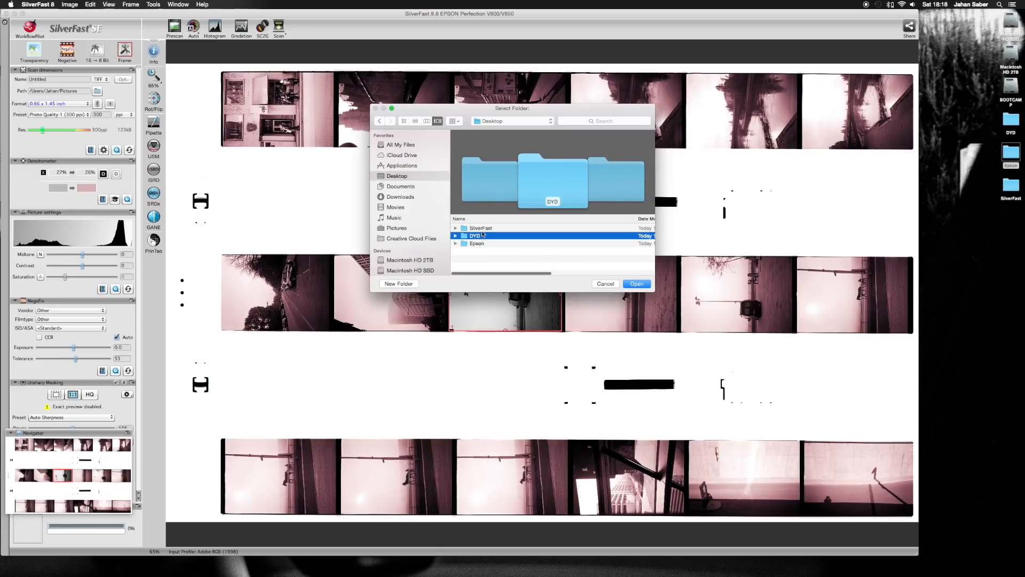
left_click(636, 284)
left_click_drag(68, 134, 84, 132)
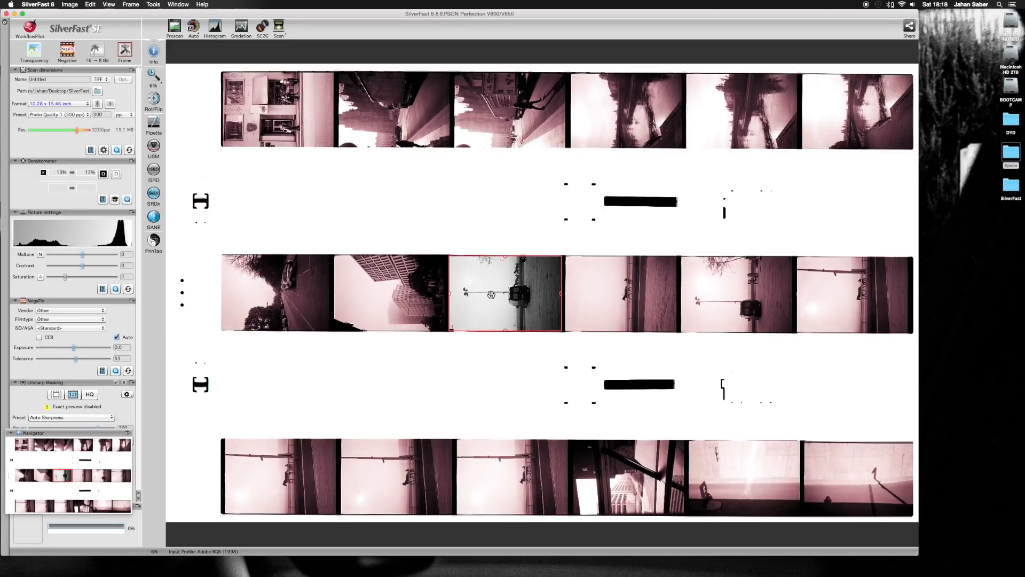
Set the NegaFix film profile to Kodak Tri-X and scan the frame.
left_click(74, 313)
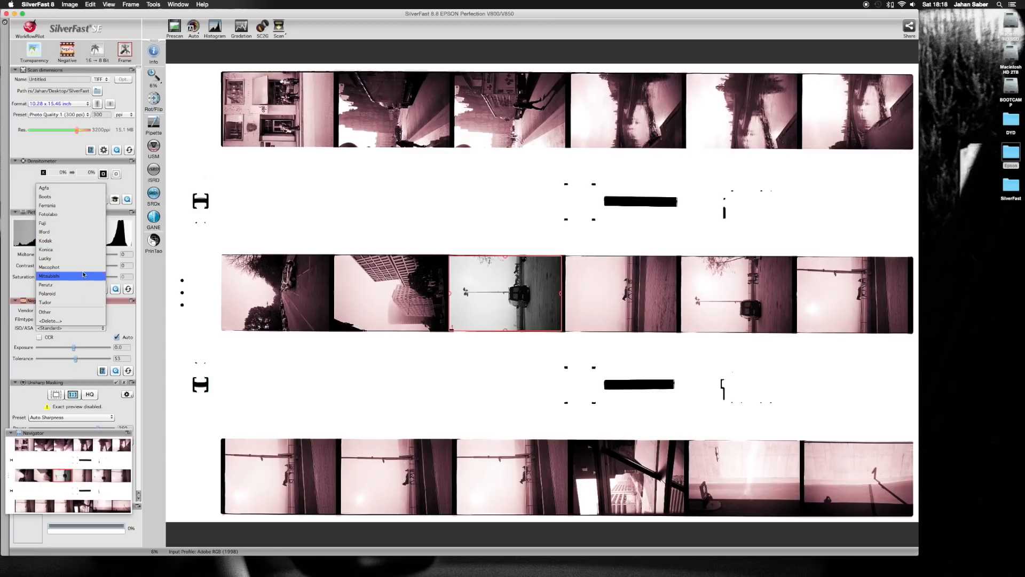
left_click(75, 242)
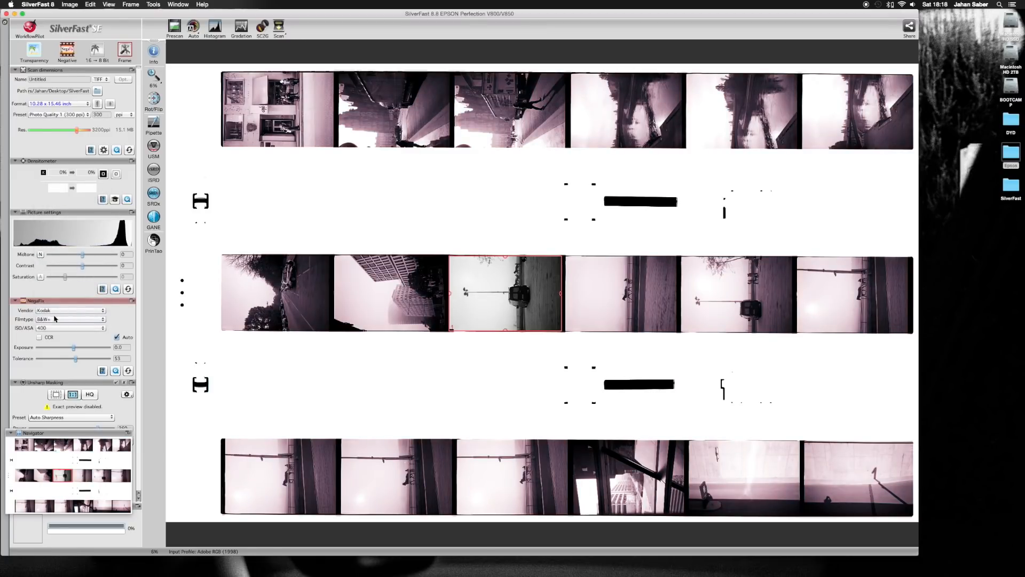
left_click(57, 318)
left_click(63, 471)
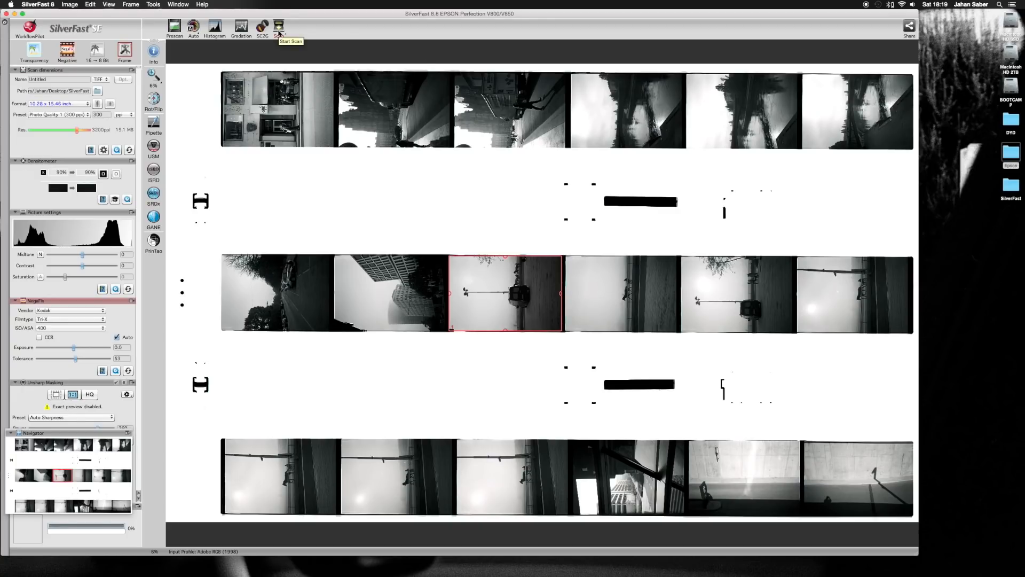
left_click(278, 27)
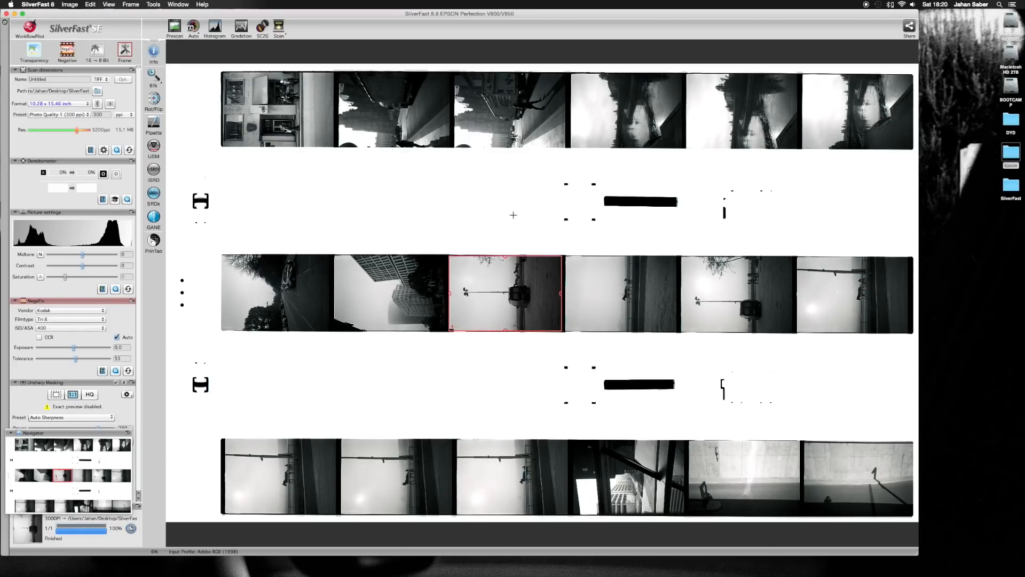
Open Untitled.tif from the SilverFast folder in Preview and rotate it clockwise, leaving room beside it for another image.
double_click(1011, 184)
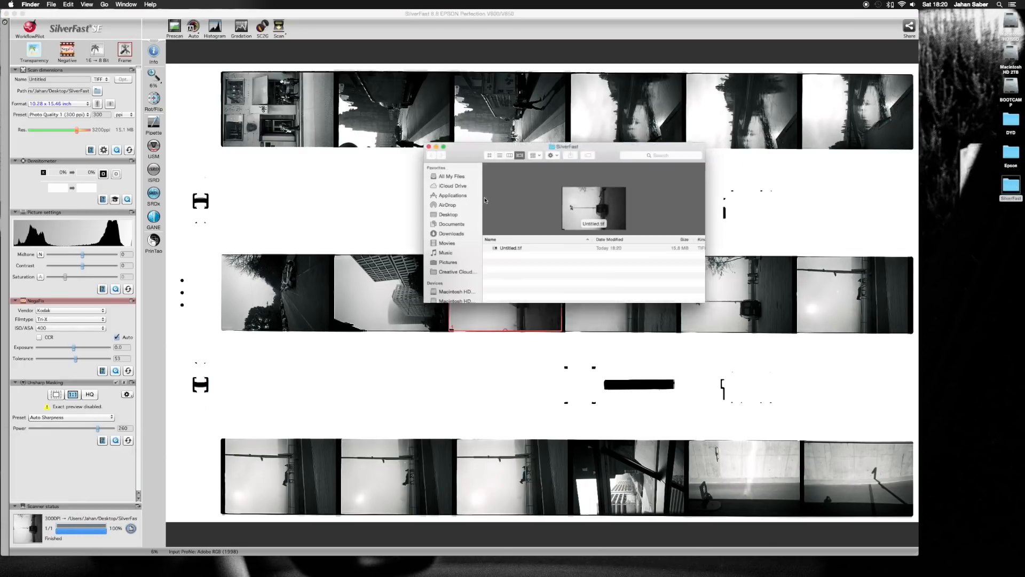
double_click(479, 254)
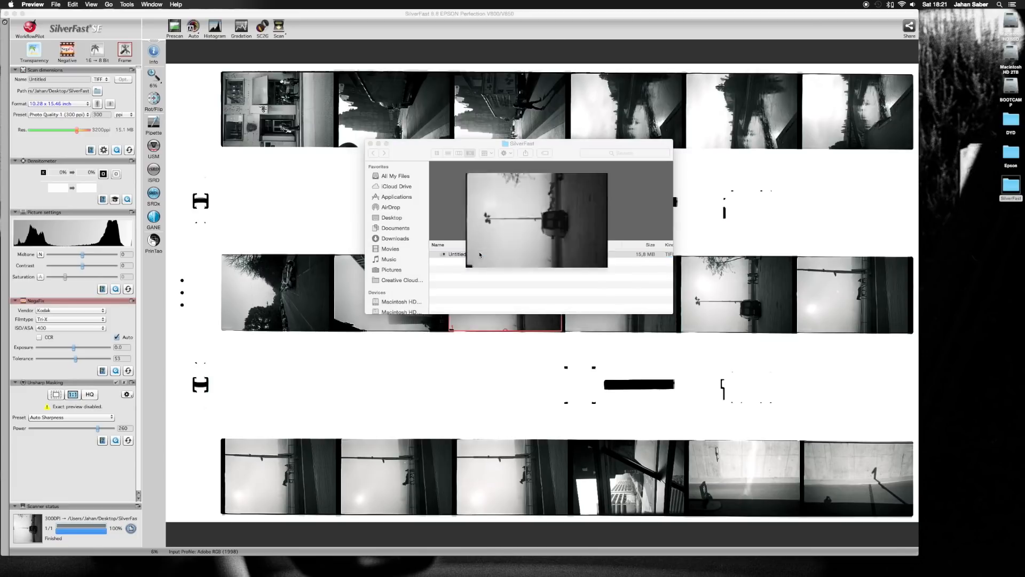
key("super+r")
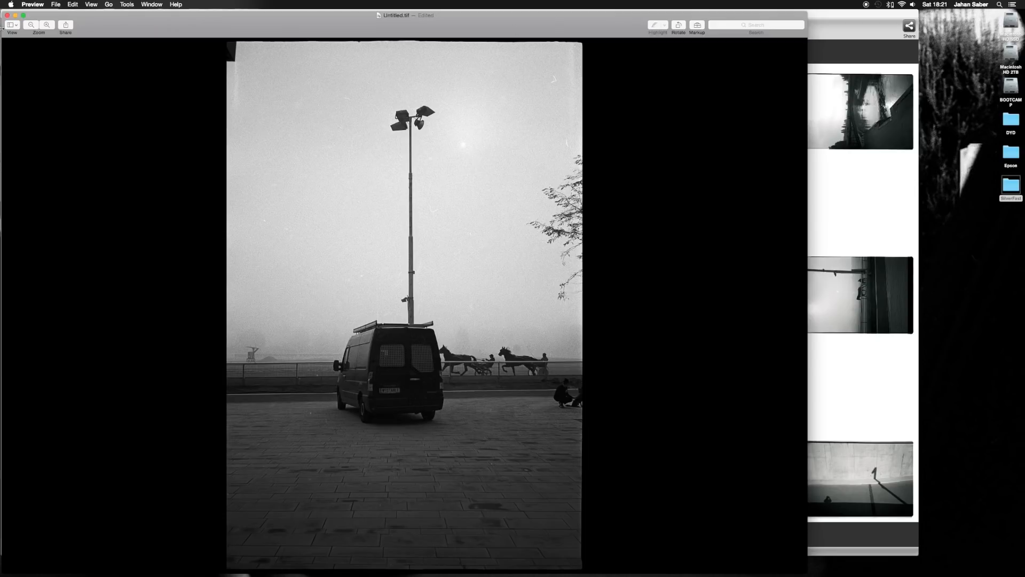
left_click_drag(502, 16, 330, 15)
Open img002.tif from the Epson folder in Preview and place it beside the SilverFast scan.
double_click(1015, 153)
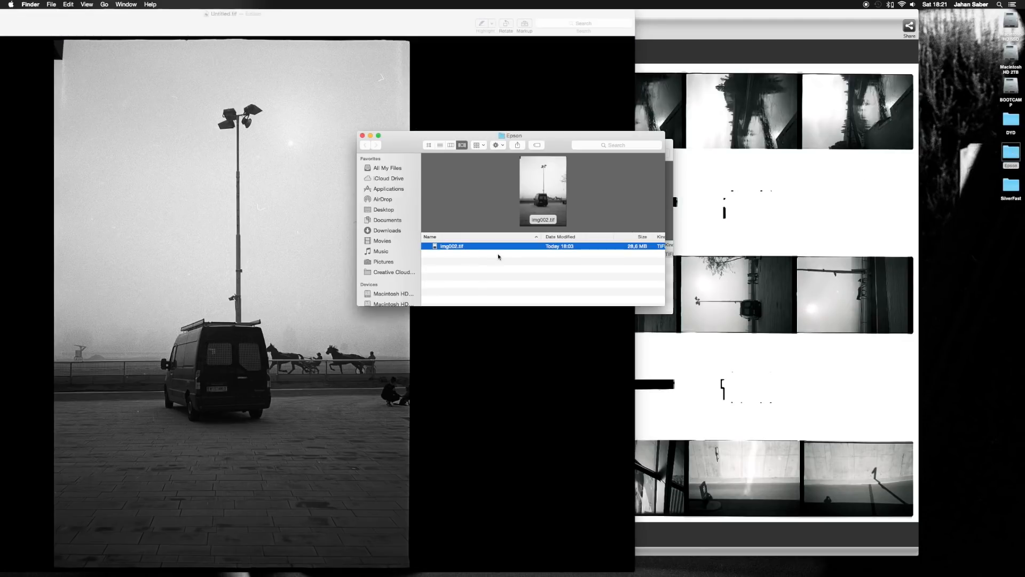
key("super+Tab")
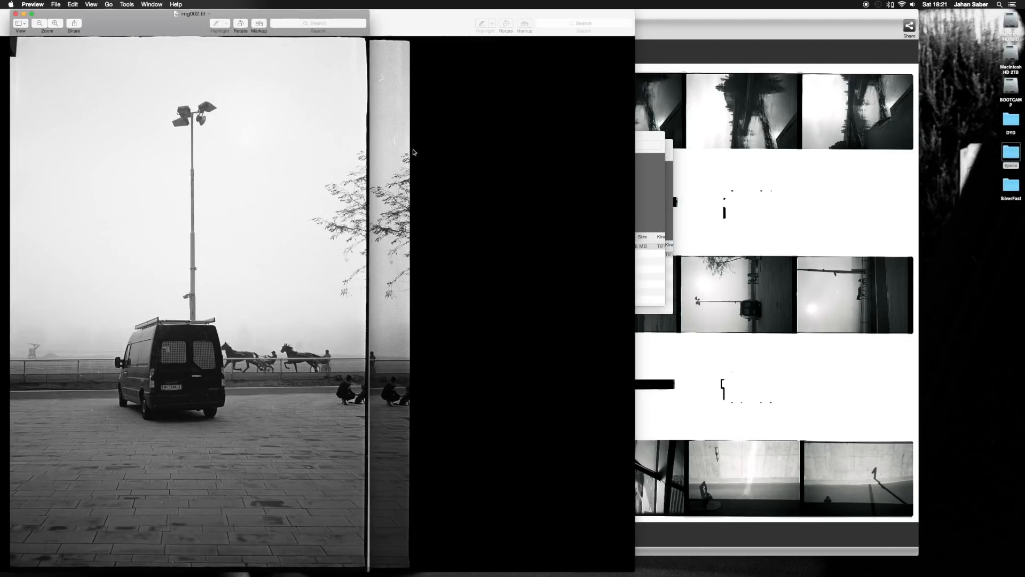
left_click_drag(104, 22, 508, 18)
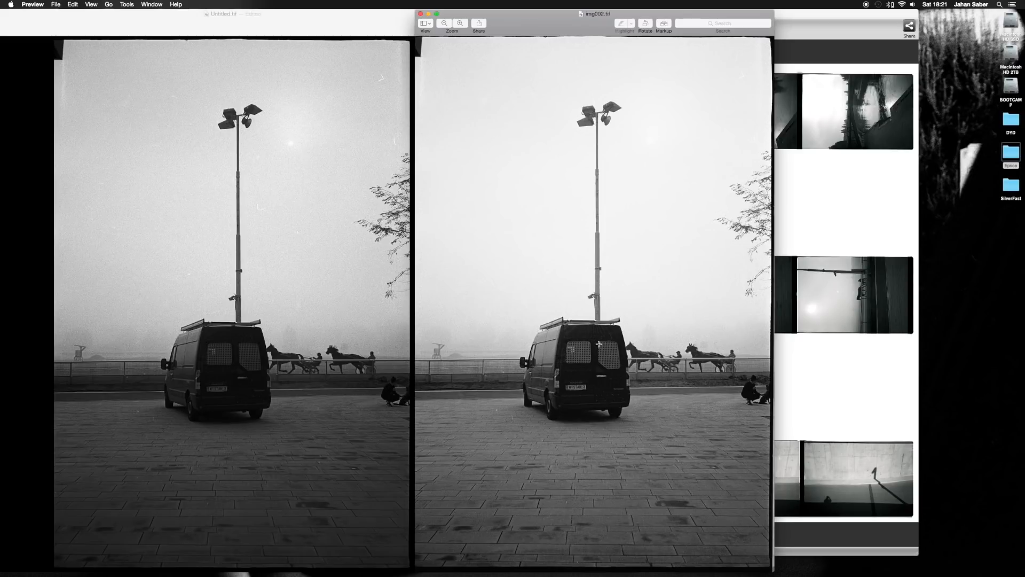
Compare the van and horse details, grain and overall tones of the SilverFast and Epson scans at close and full view.
scroll(643, 343, "up", 5)
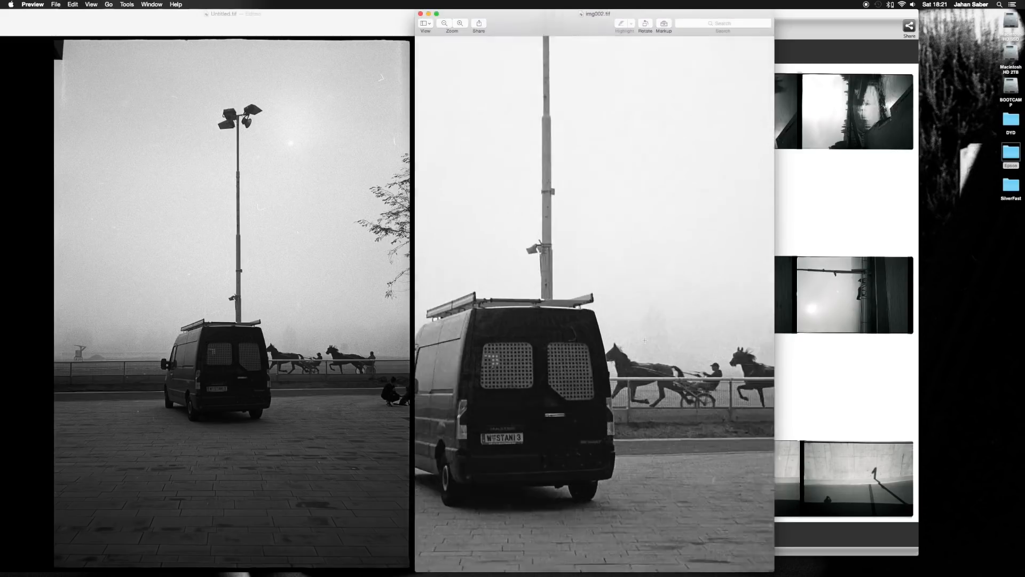
left_click(340, 354)
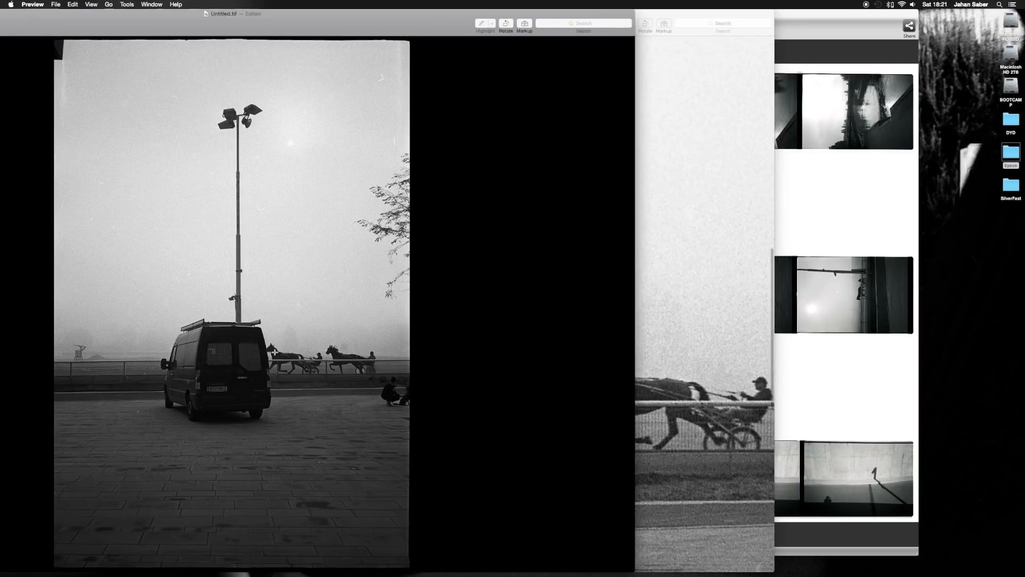
scroll(340, 353, "up", 5)
left_click(678, 334)
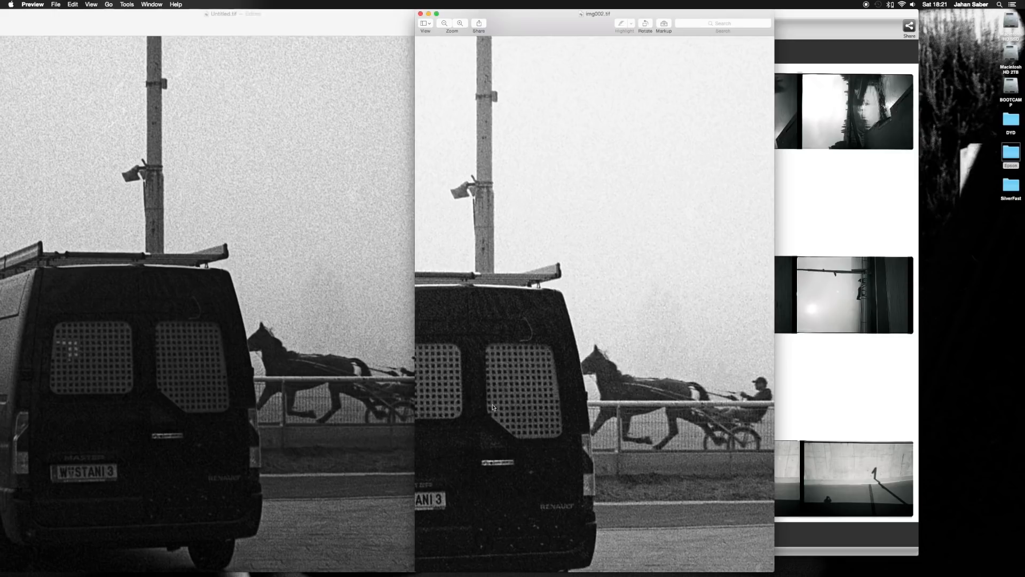
scroll(537, 446, "left", 3)
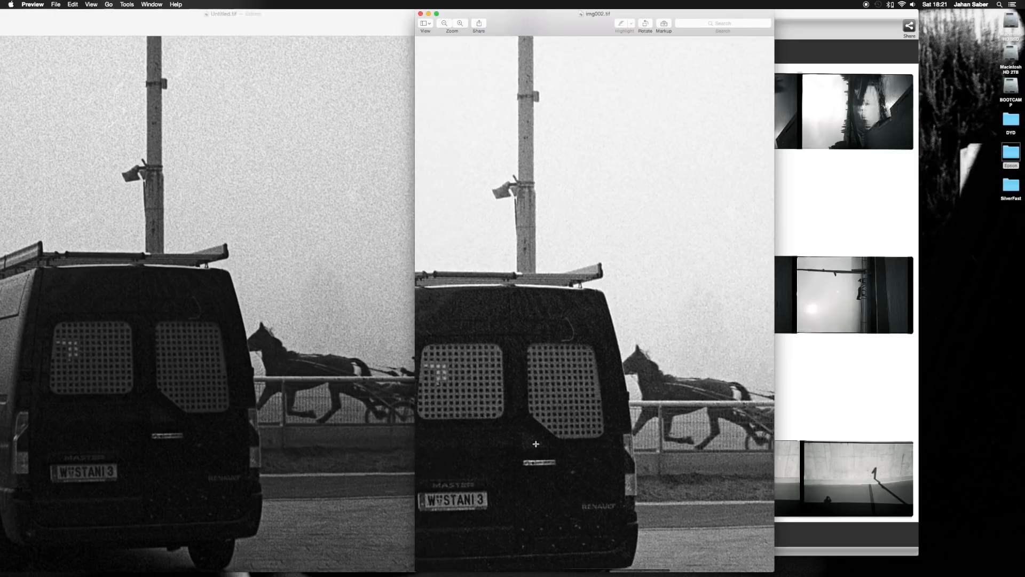
left_click(89, 441)
scroll(89, 441, "left", 5)
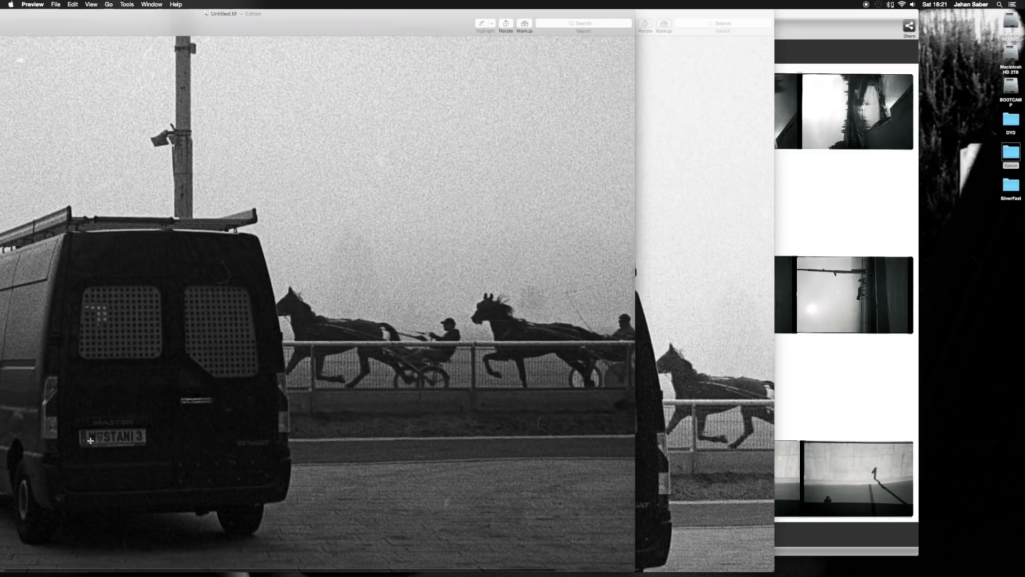
scroll(97, 441, "down", 10)
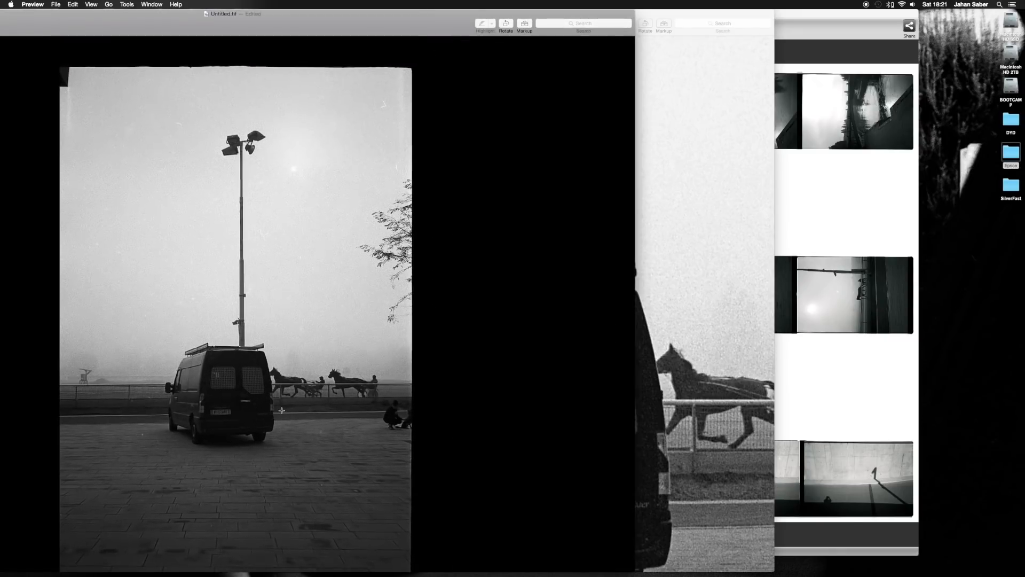
left_click(658, 19)
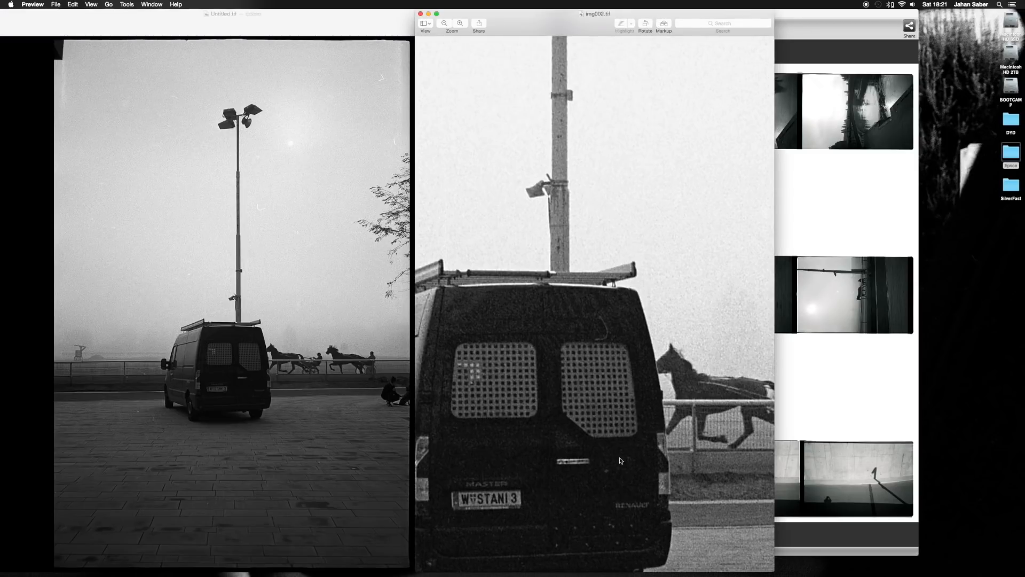
scroll(585, 446, "down", 5)
scroll(586, 447, "down", 5)
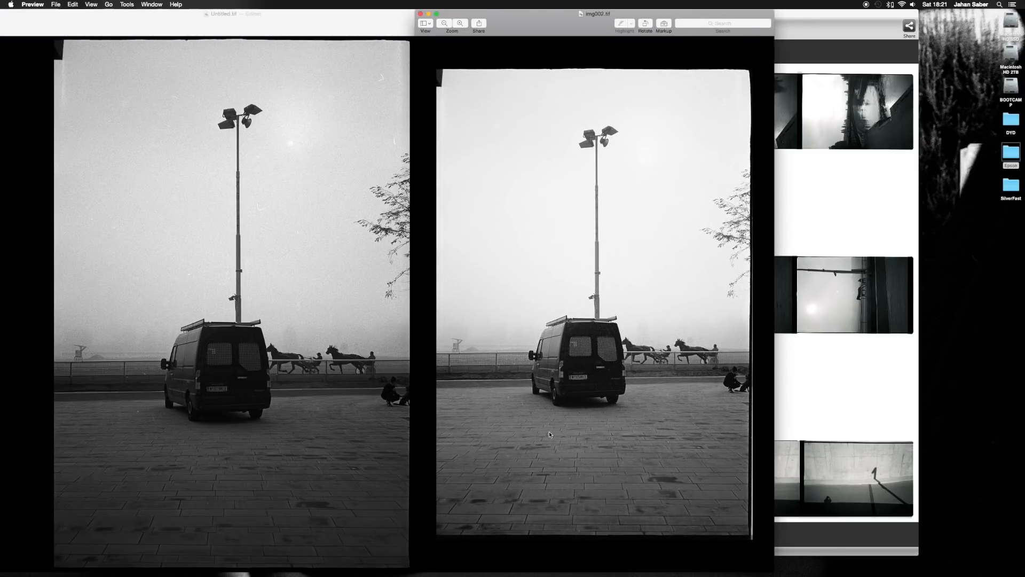
scroll(550, 434, "up", 3)
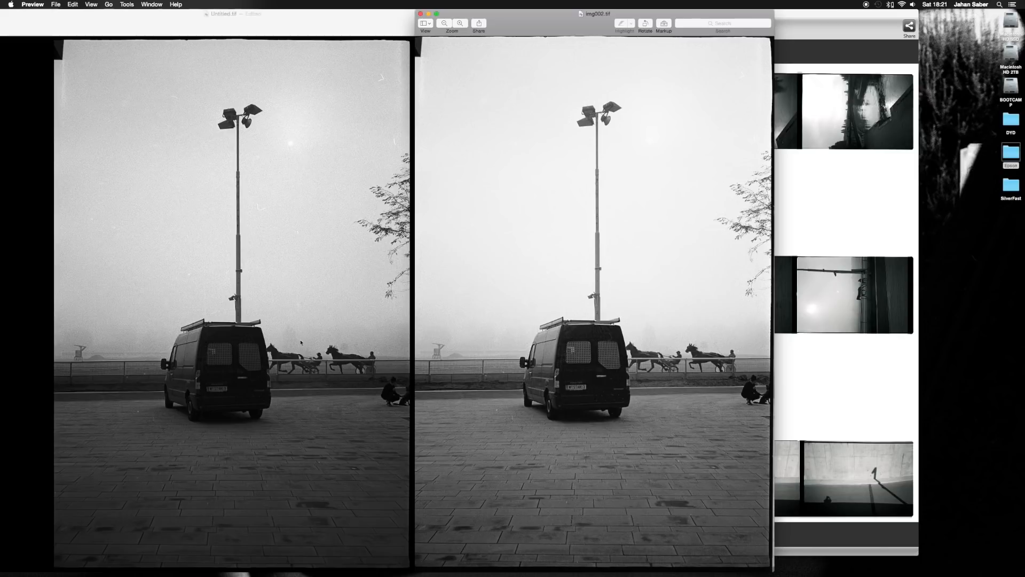
Close the Epson and SilverFast scan images.
left_click(420, 14)
double_click(224, 14)
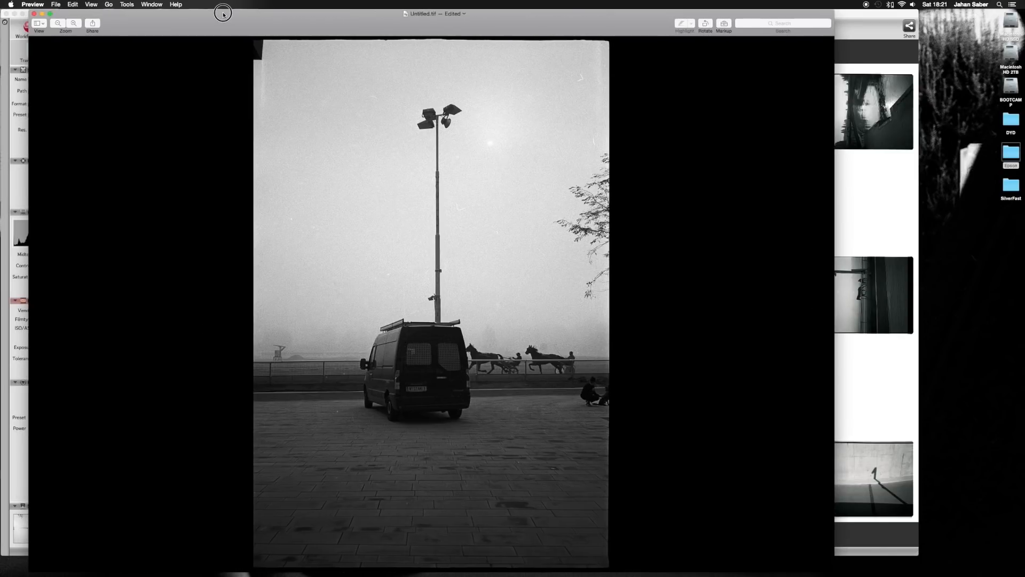
left_click(33, 14)
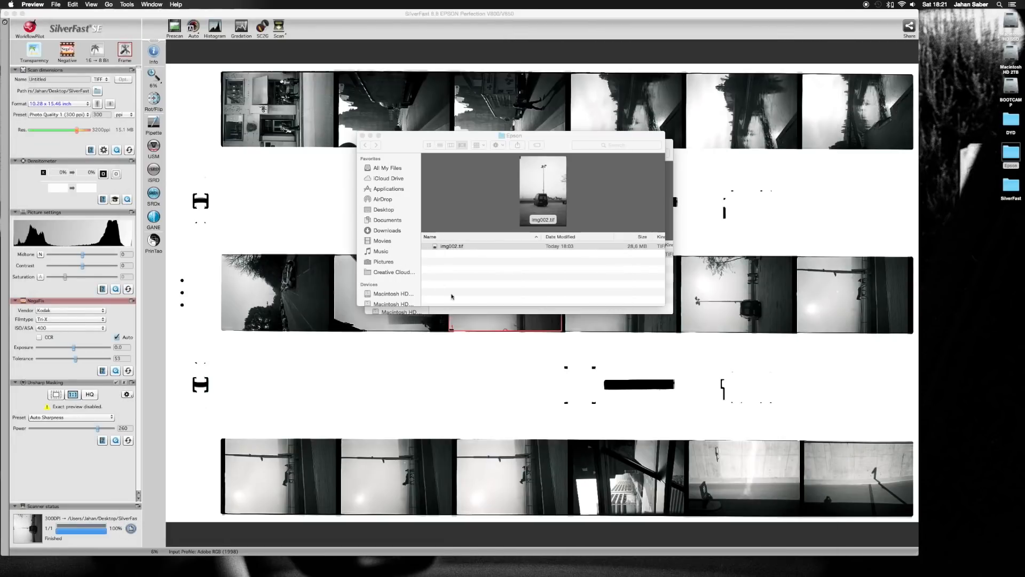
left_click(467, 290)
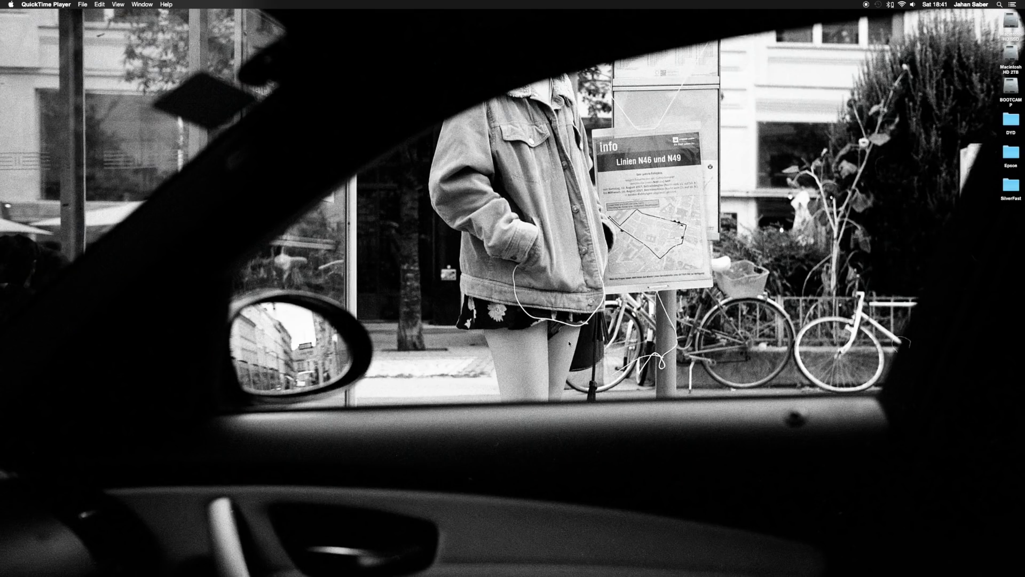
Open EPSON Scan and select Color Negative Film as the film type with 48-bit Color as the image type.
mouse_move(573, 567)
left_click(573, 567)
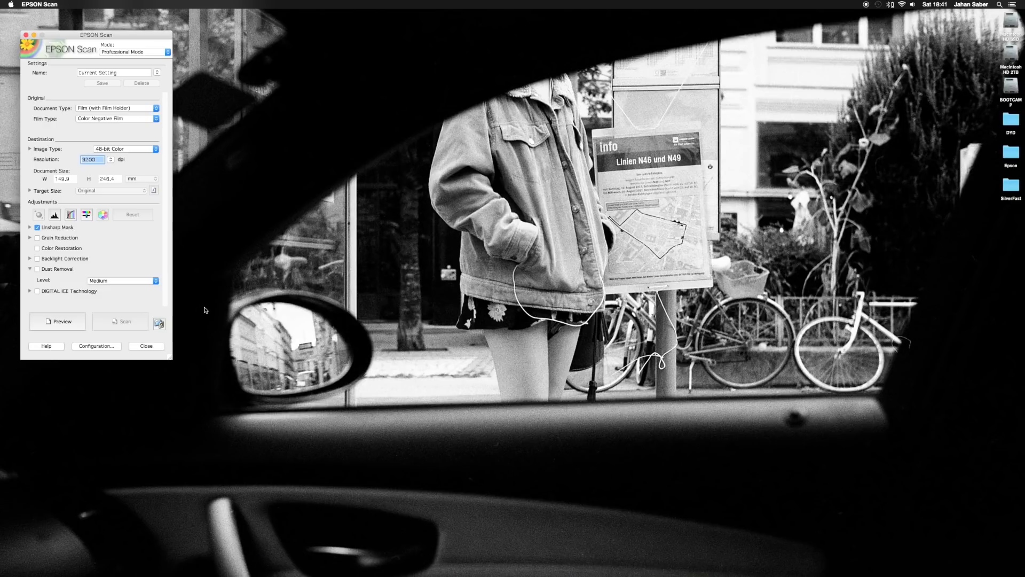
left_click(107, 118)
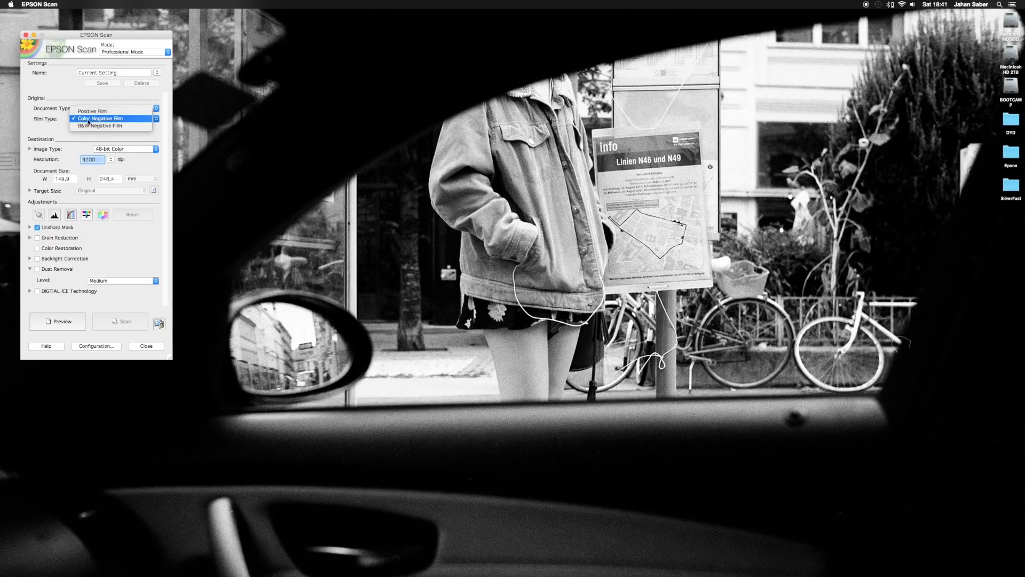
left_click(107, 119)
left_click(105, 151)
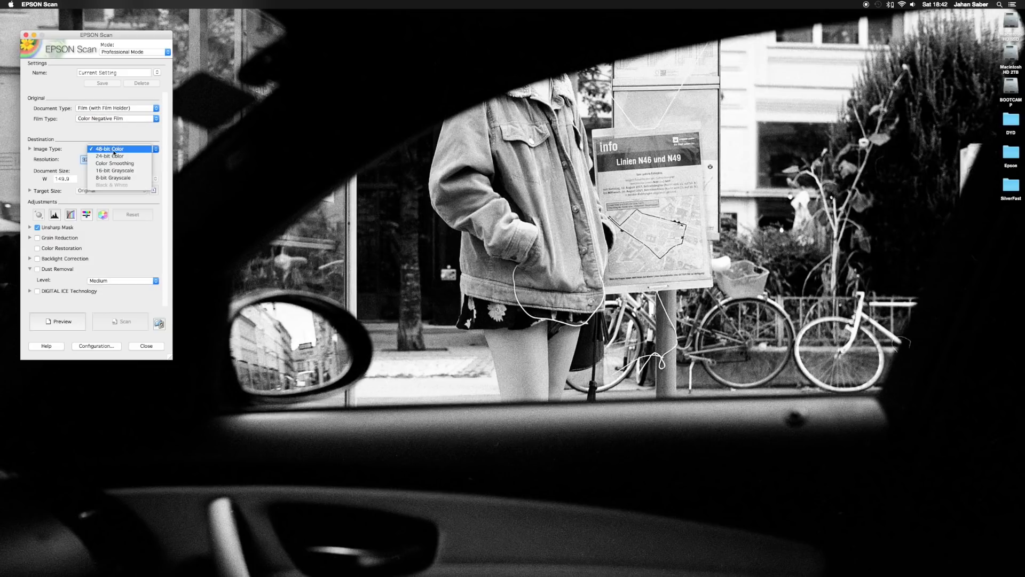
left_click(118, 150)
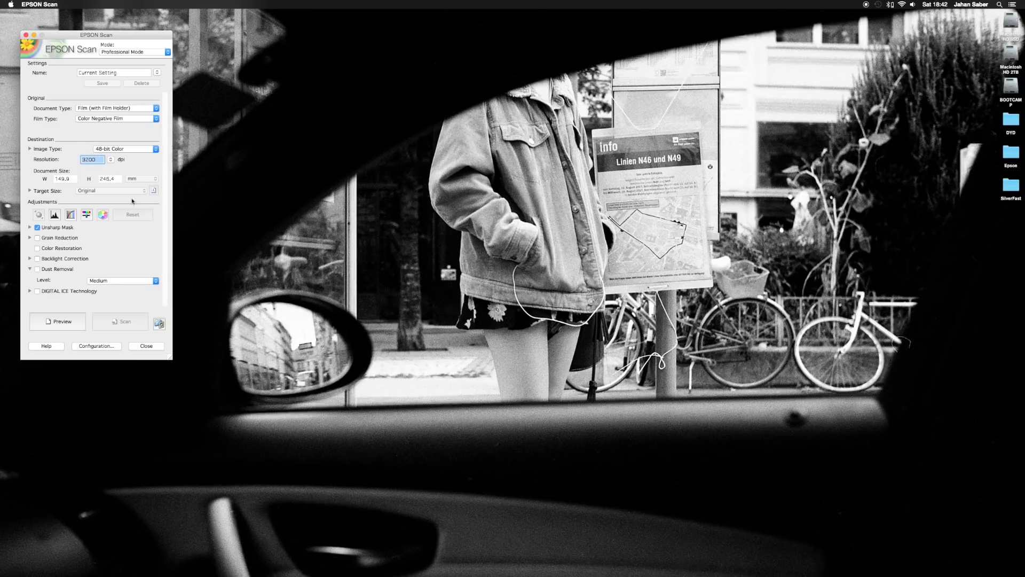
Preview the color negatives and show the whole film strip in Normal view.
left_click(62, 323)
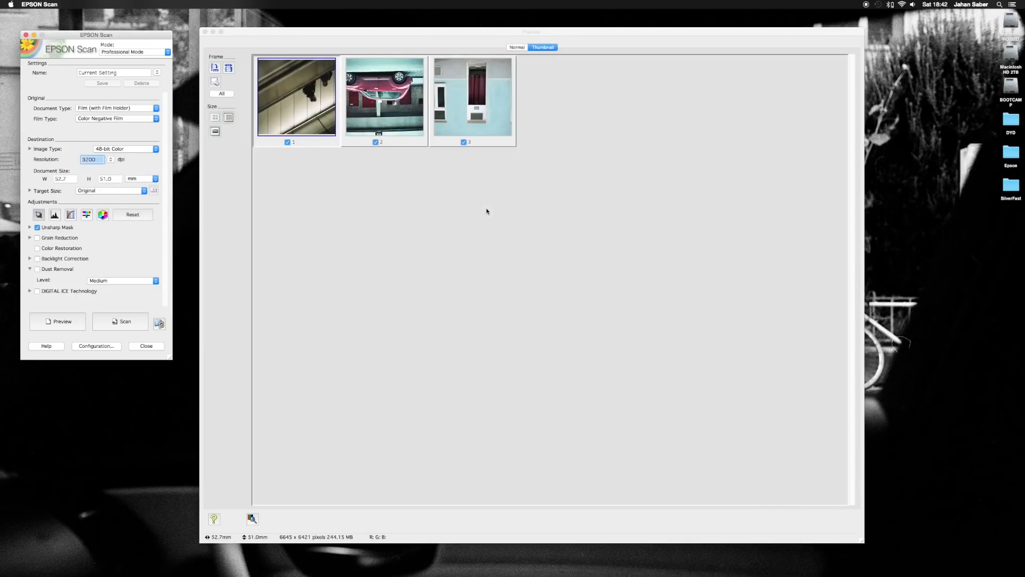
left_click(554, 39)
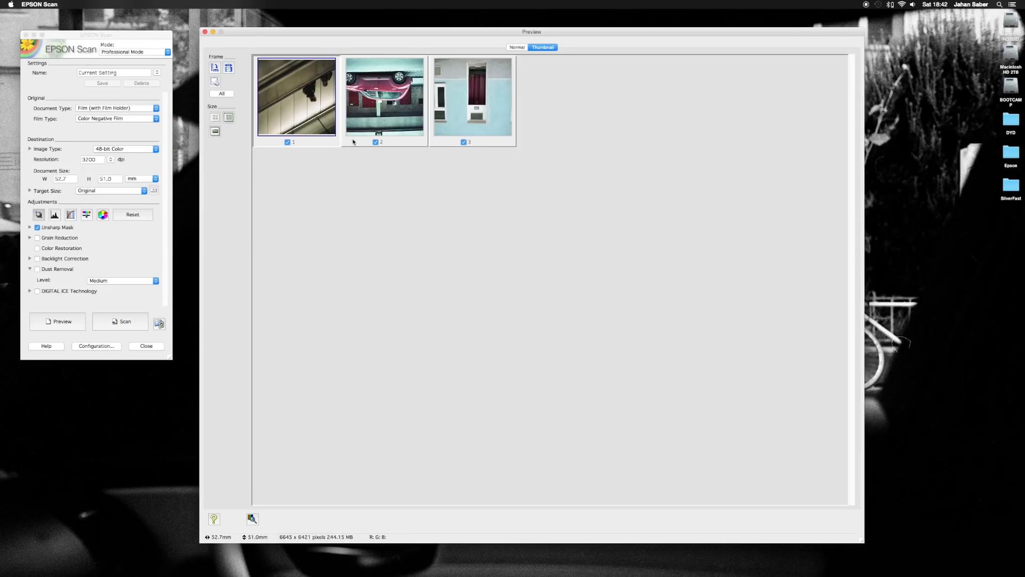
left_click(517, 49)
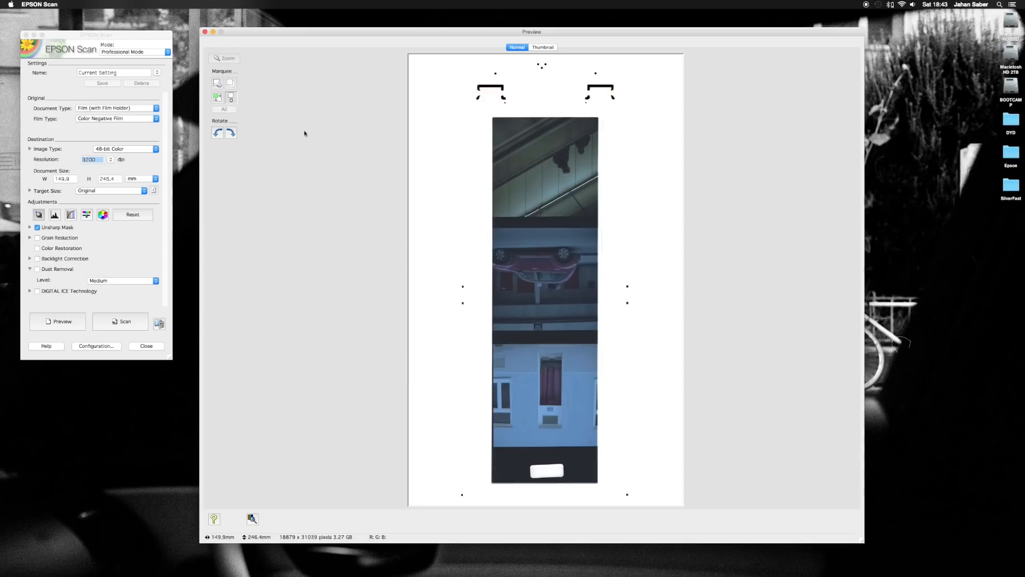
Rotate the strip upright and frame the blue house negative with a marquee of about 56.9 × 56.3 mm.
left_click(232, 134)
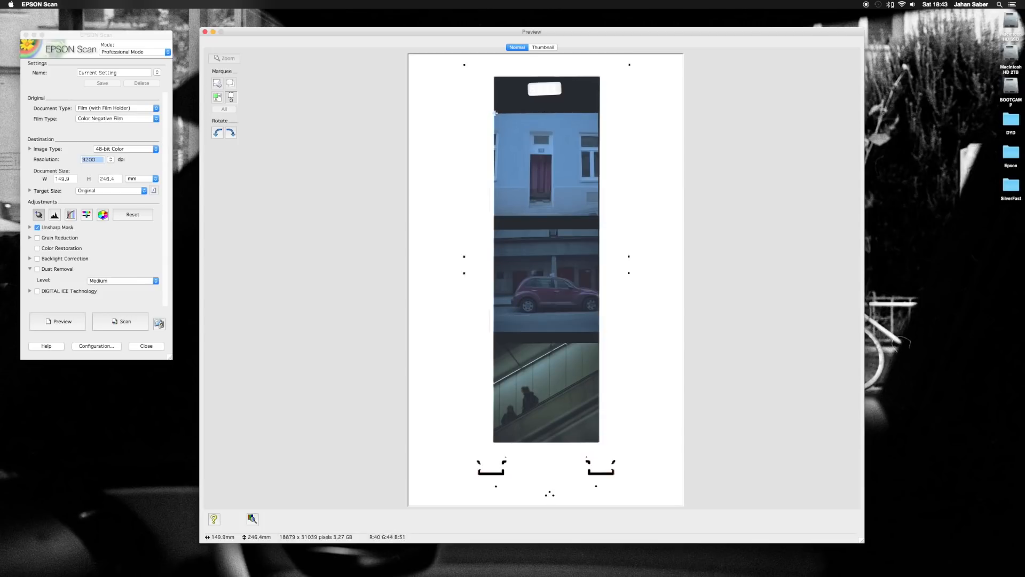
left_click_drag(494, 113, 599, 216)
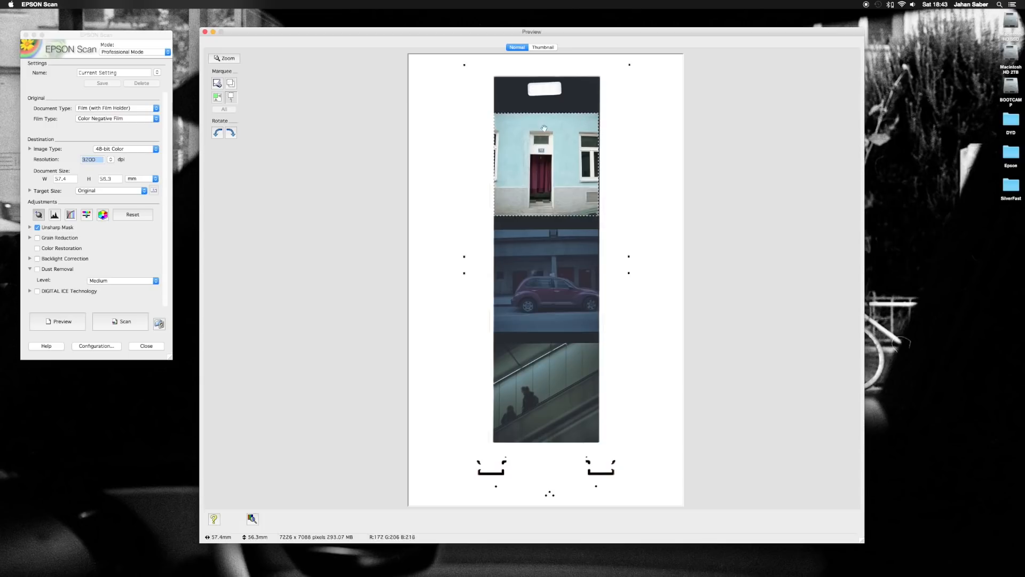
left_click_drag(494, 125, 494, 139)
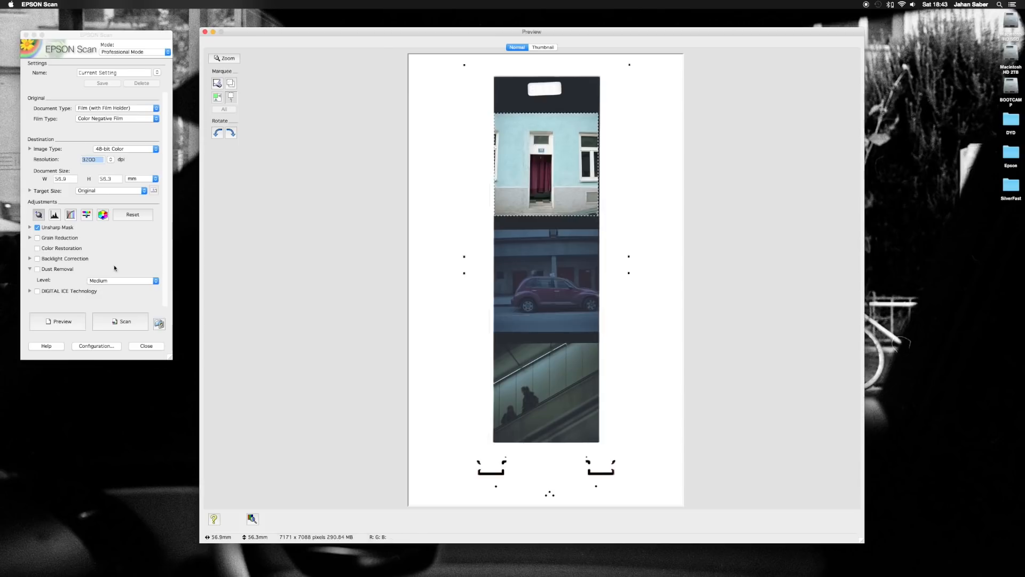
Try Color Restoration on the framed blue house negative and switch it back off.
left_click(41, 252)
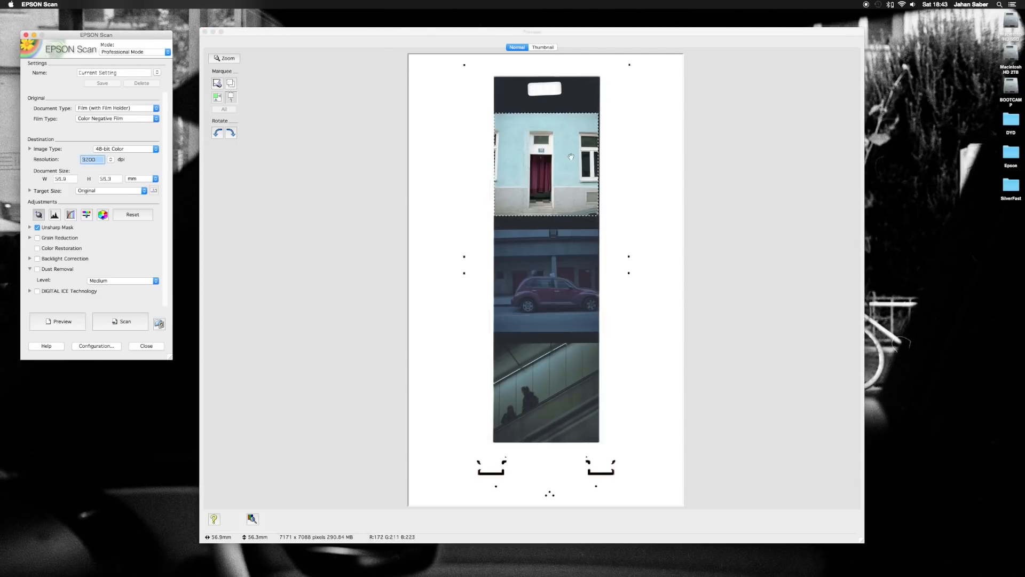
left_click(37, 248)
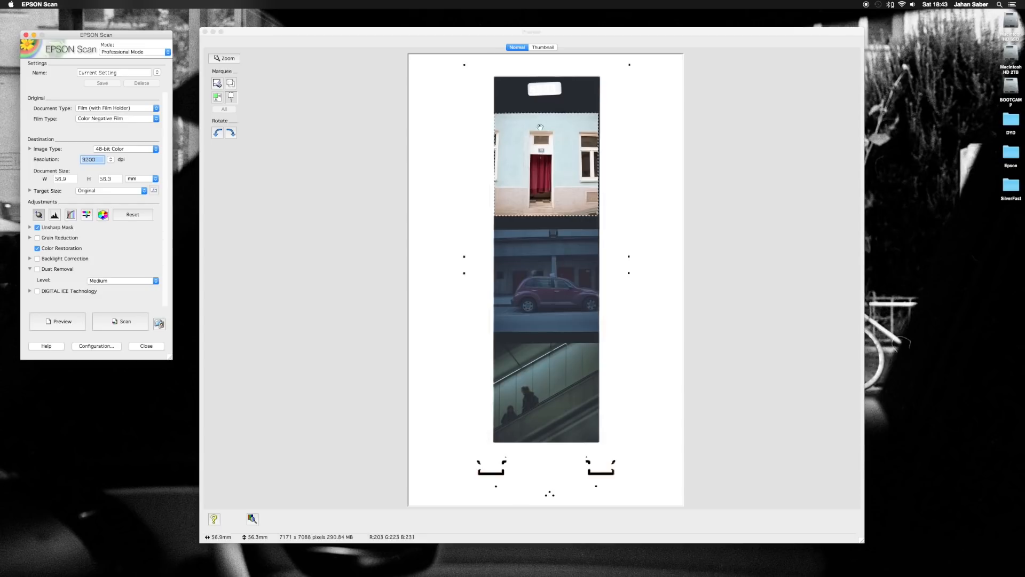
left_click(37, 248)
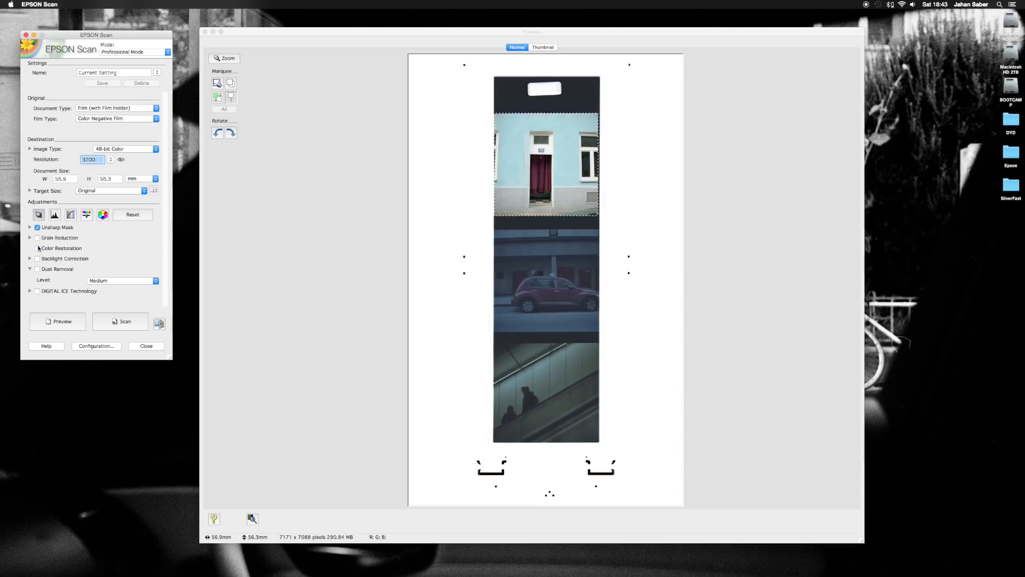
Slightly adjust the tone curve's midtones, check the image adjustment controls, and overwrite the User Defined curve with the new settings.
left_click(71, 215)
left_click_drag(127, 142, 126, 139)
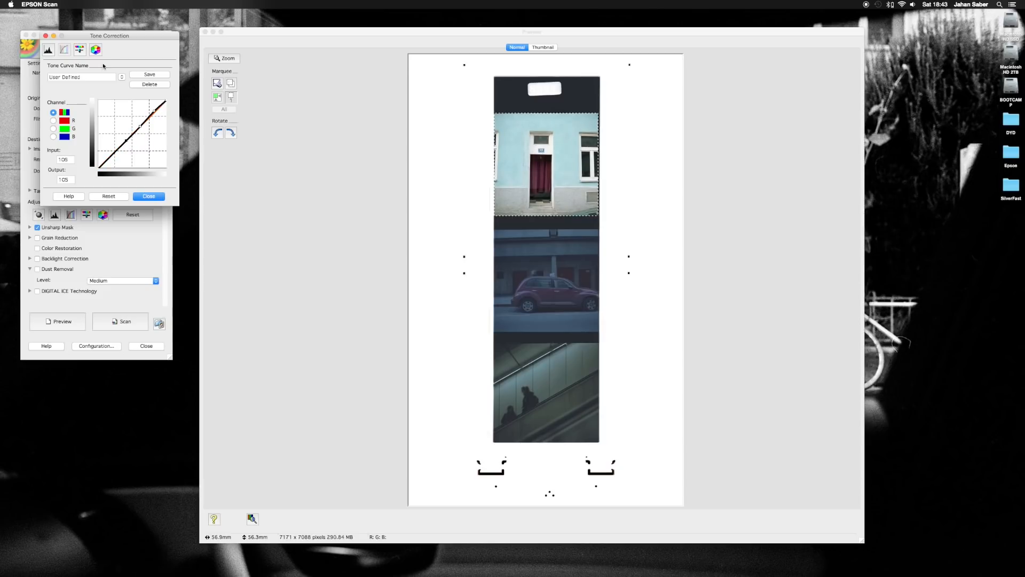
left_click(80, 50)
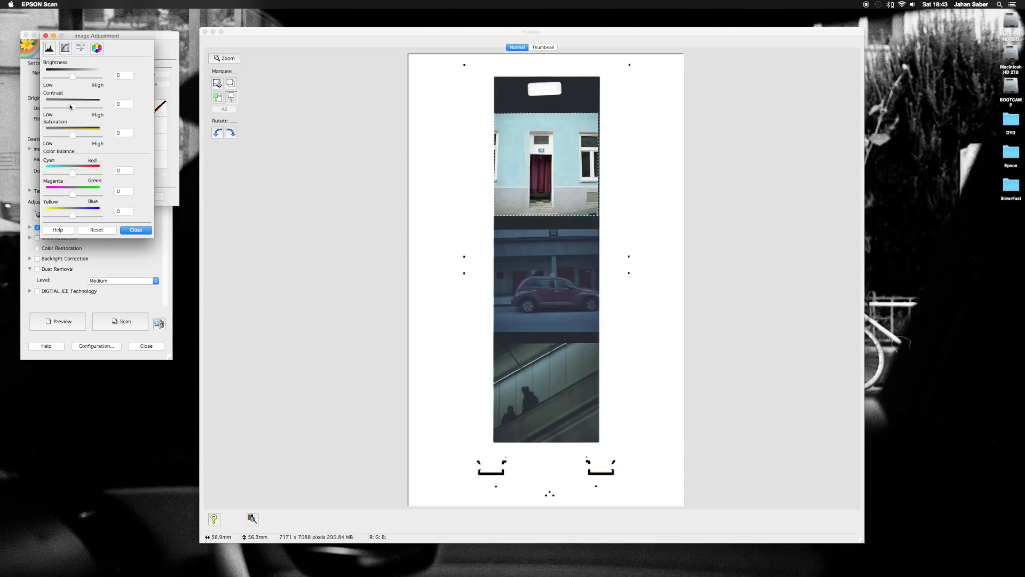
left_click_drag(72, 172, 72, 175)
left_click(137, 230)
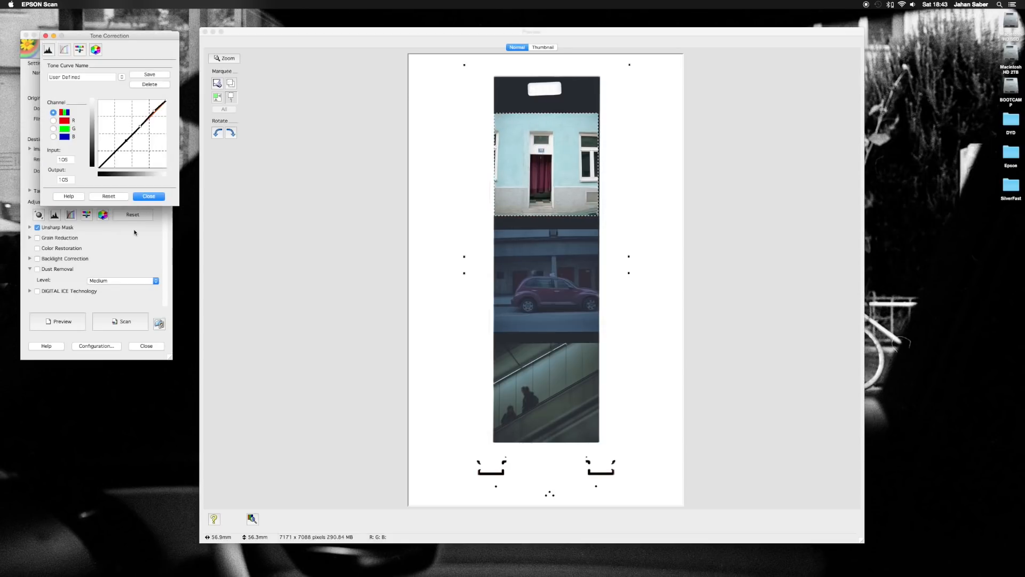
left_click(151, 197)
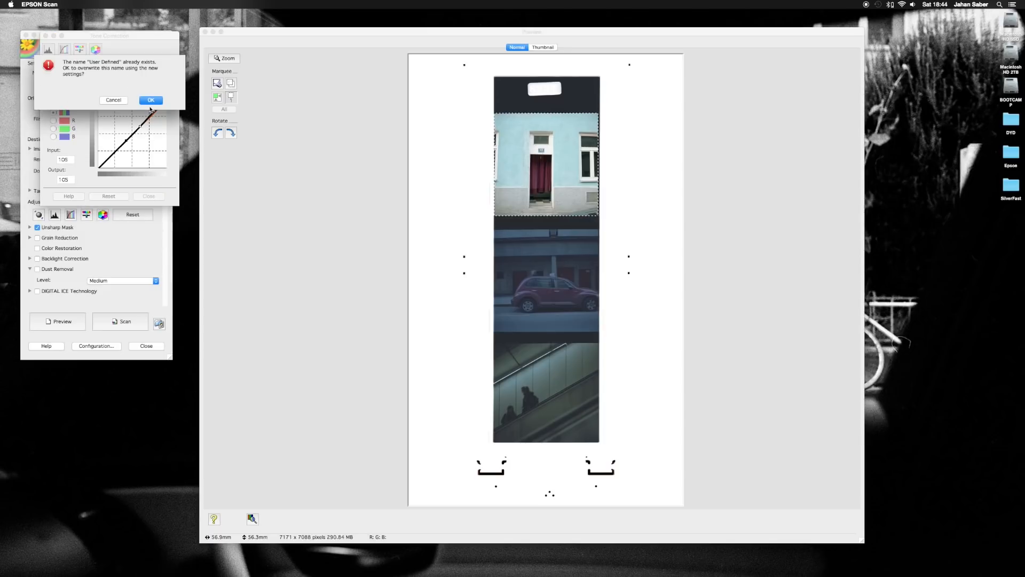
left_click(151, 100)
Scan the framed negative as a TIFF into the Epson folder with prefix img and number 004, and open img004.tif in Preview.
left_click(549, 29)
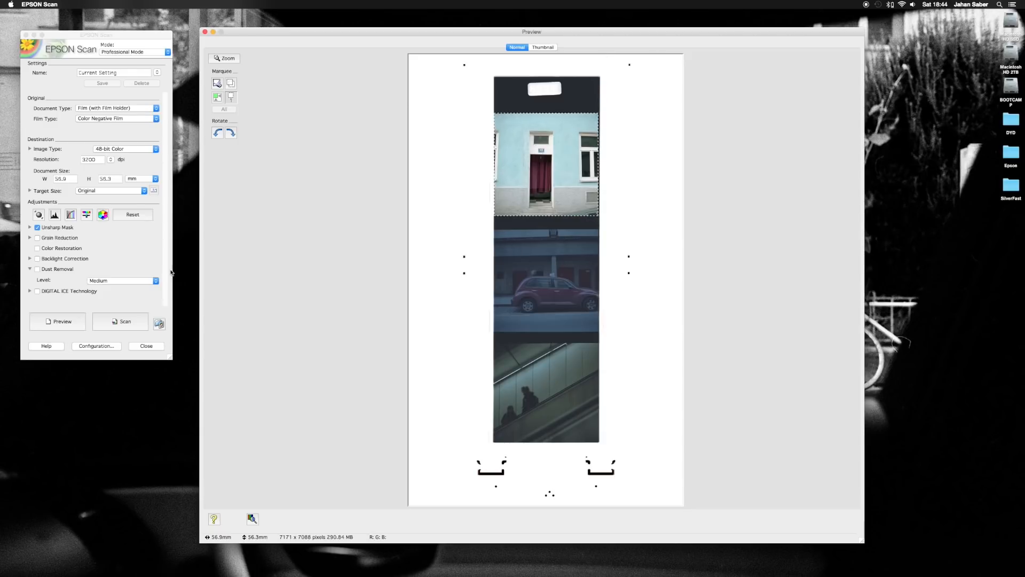
left_click(131, 324)
left_click(131, 323)
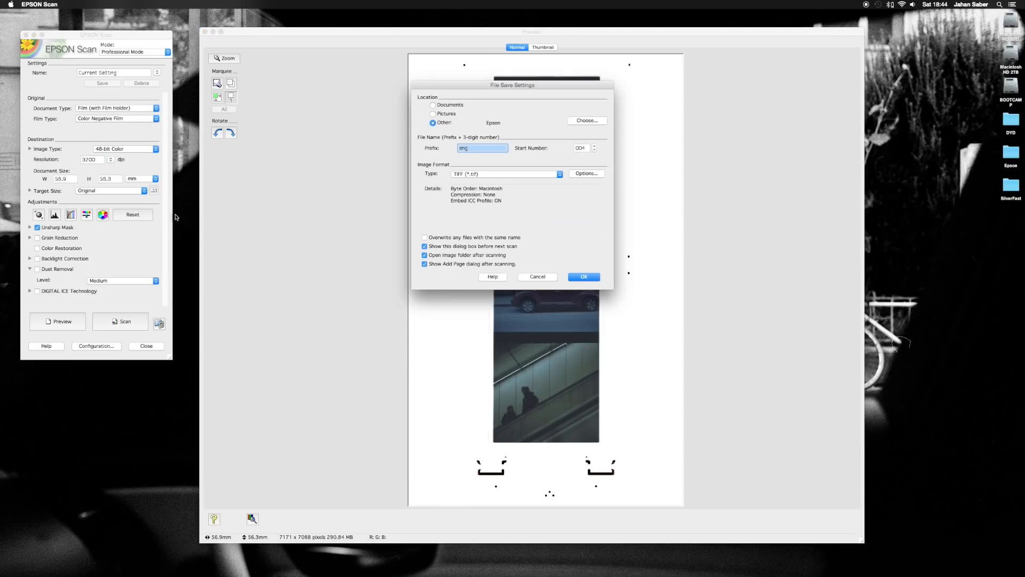
key("Return")
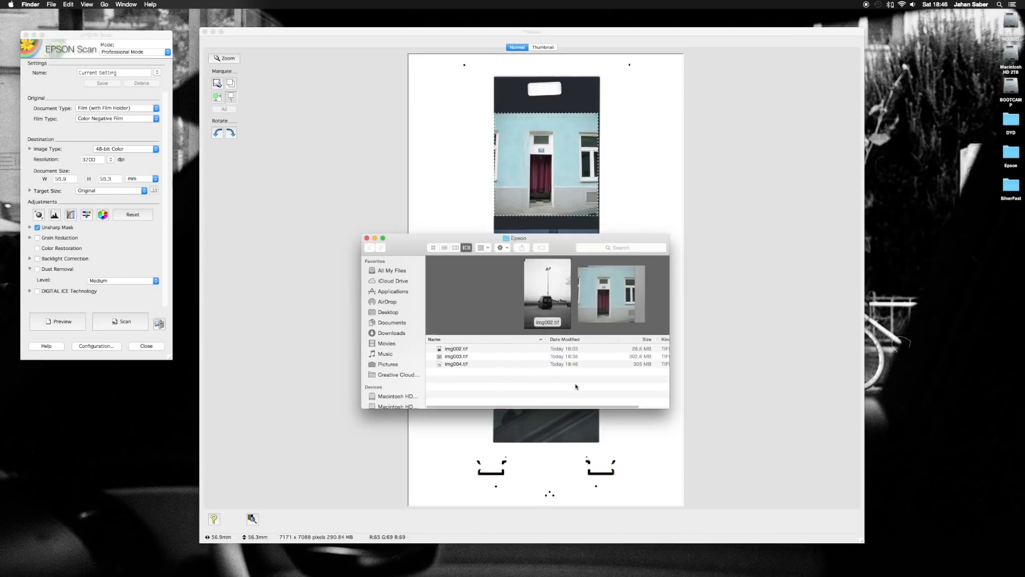
double_click(468, 363)
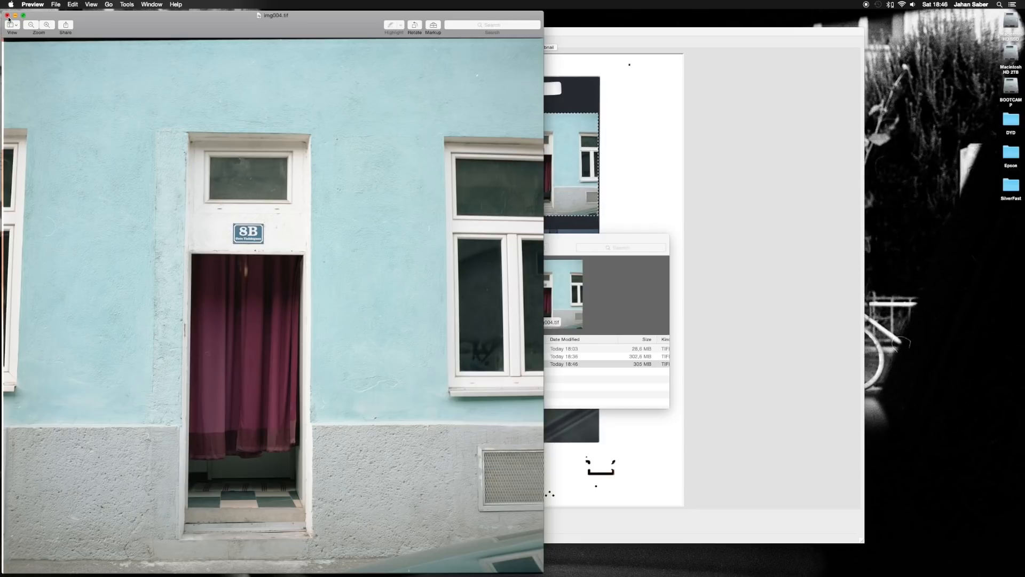
Switch to SilverFast 8 and turn off CCR and Auto in the NegaFix settings.
left_click(639, 30)
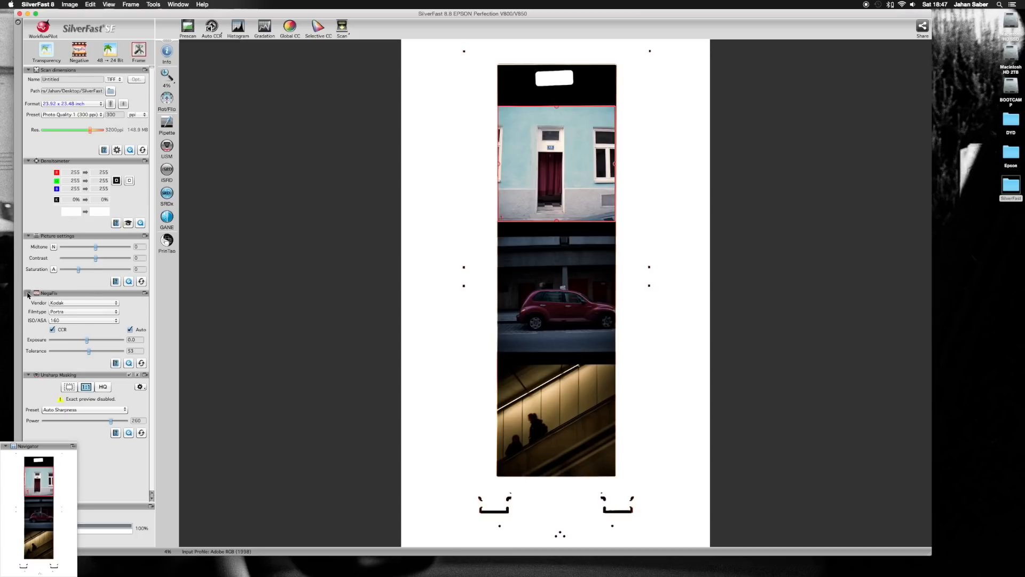
left_click(53, 332)
left_click(130, 329)
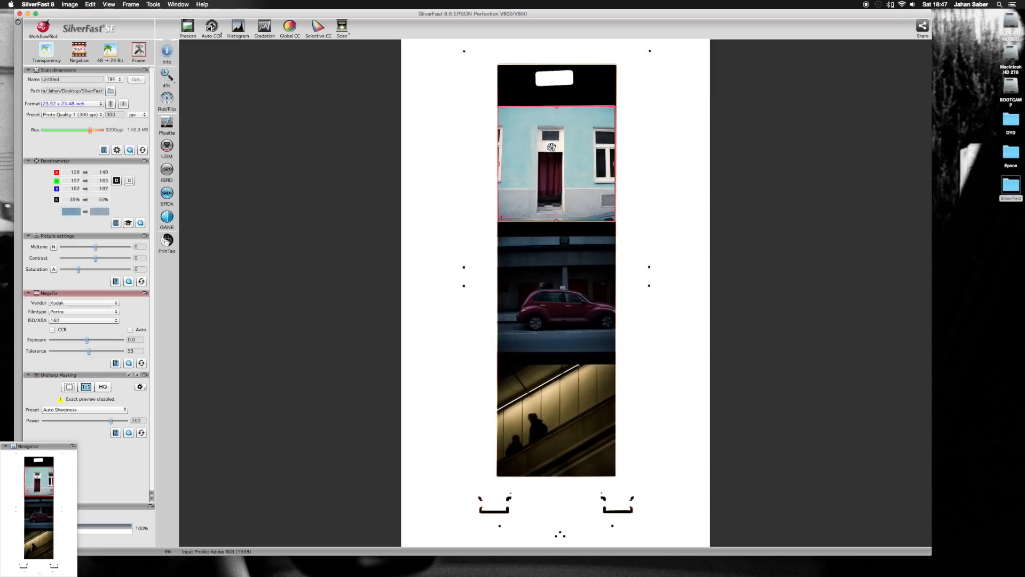
Fine-tune the scan frame edges around the blue house negative to about 23.84 × 23.4 inch.
left_click(500, 153)
left_click_drag(500, 154, 495, 152)
left_click(616, 122)
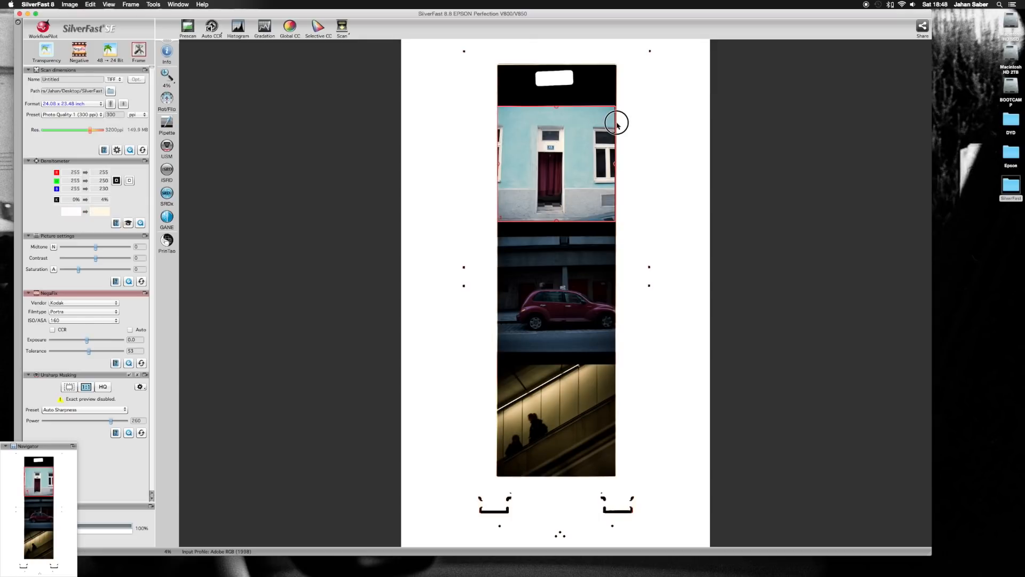
left_click_drag(568, 220, 569, 222)
left_click_drag(613, 194, 616, 197)
left_click_drag(497, 144, 498, 144)
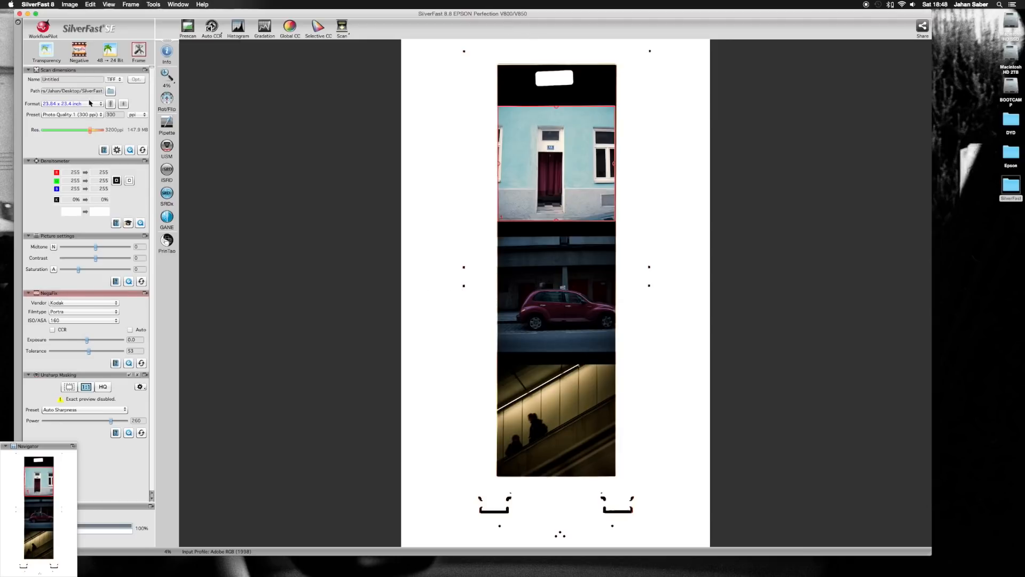
Scan the framed blue house negative and move the Navigator away from the scanner status.
left_click(342, 27)
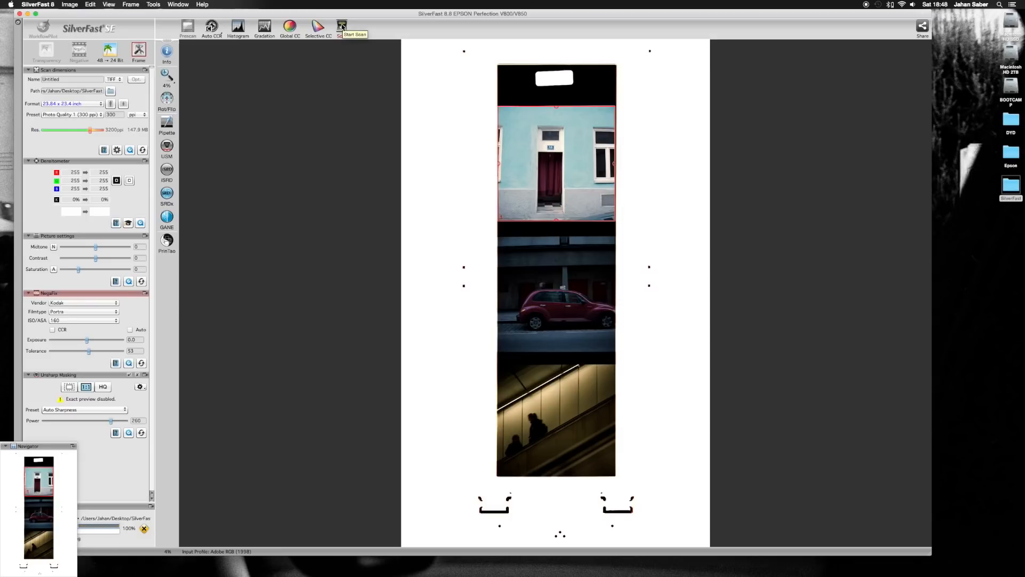
left_click(342, 26)
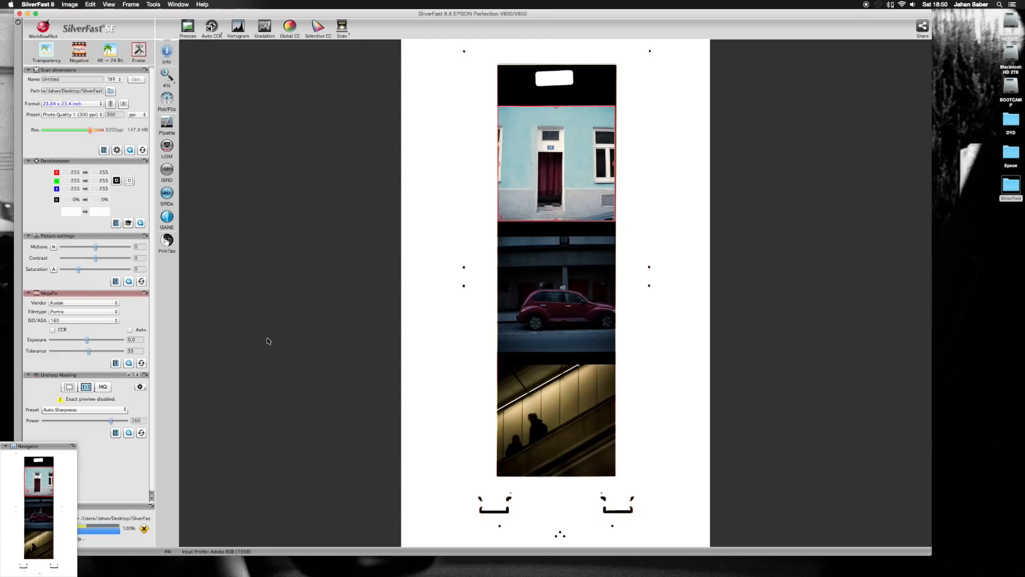
left_click(83, 351)
left_click_drag(54, 449, 93, 340)
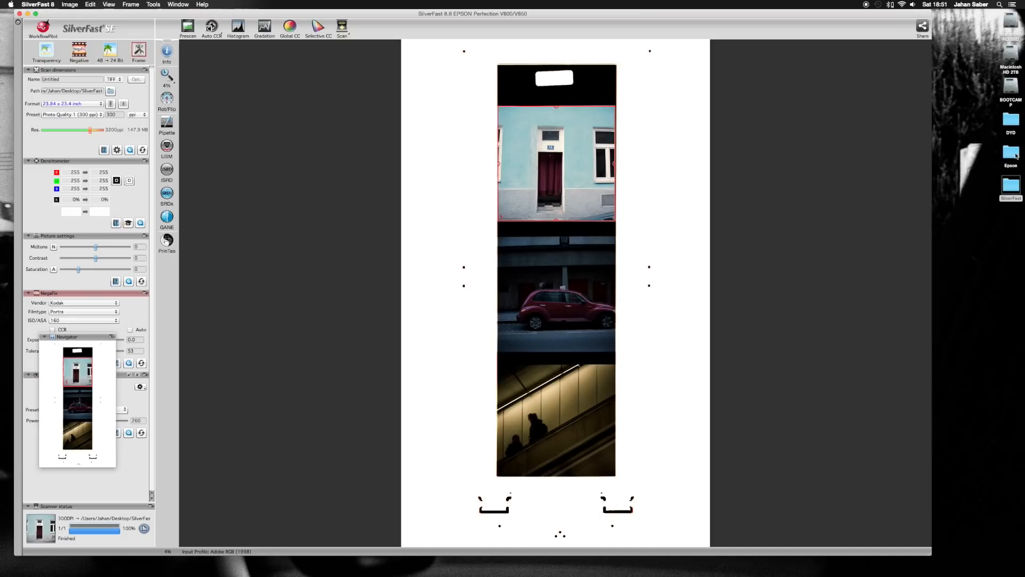
Minimize SilverFast, open Untitled (2).tif from the SilverFast folder in Preview, and move its window to make room for a second image.
left_click(27, 14)
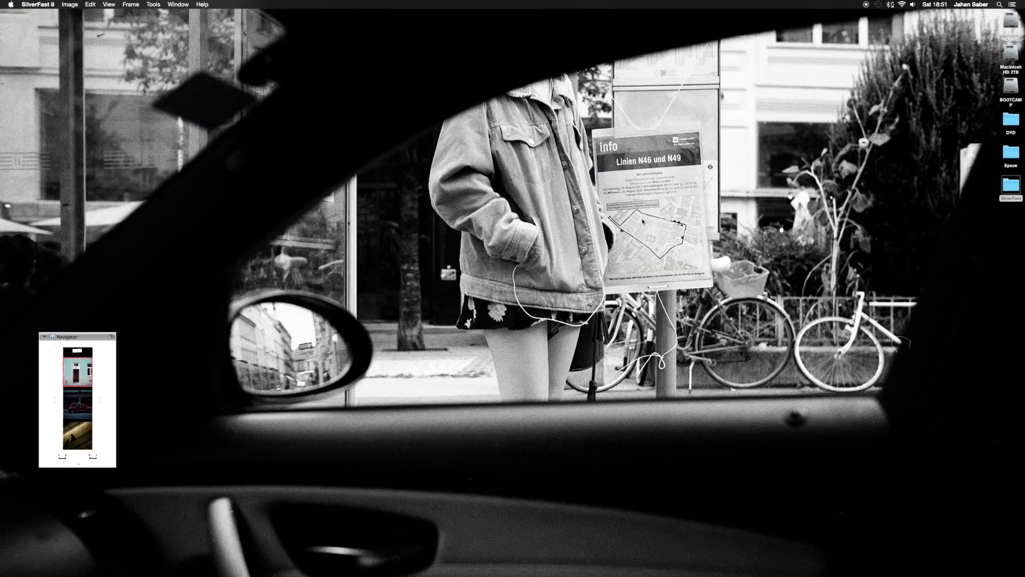
double_click(1007, 193)
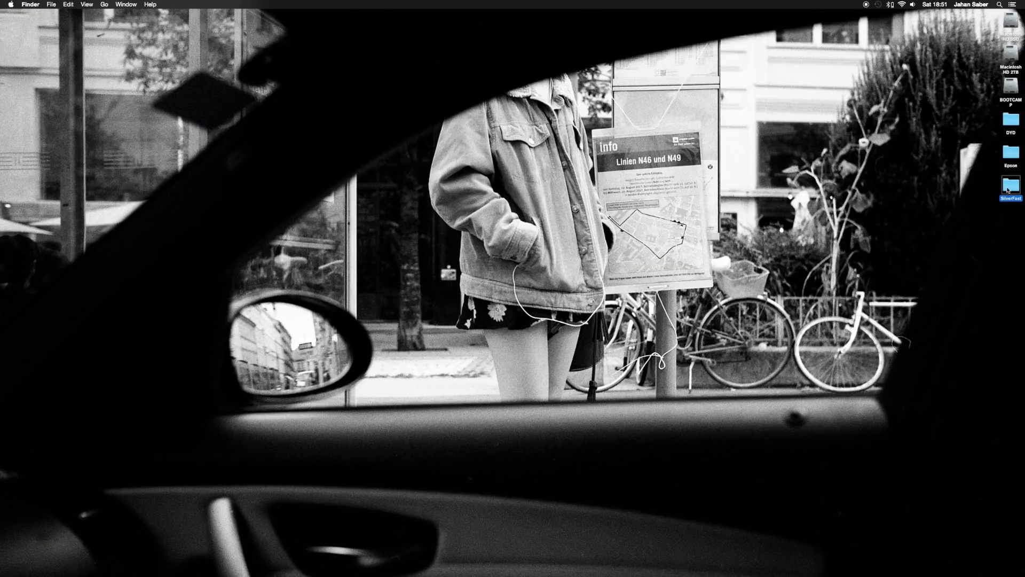
double_click(485, 223)
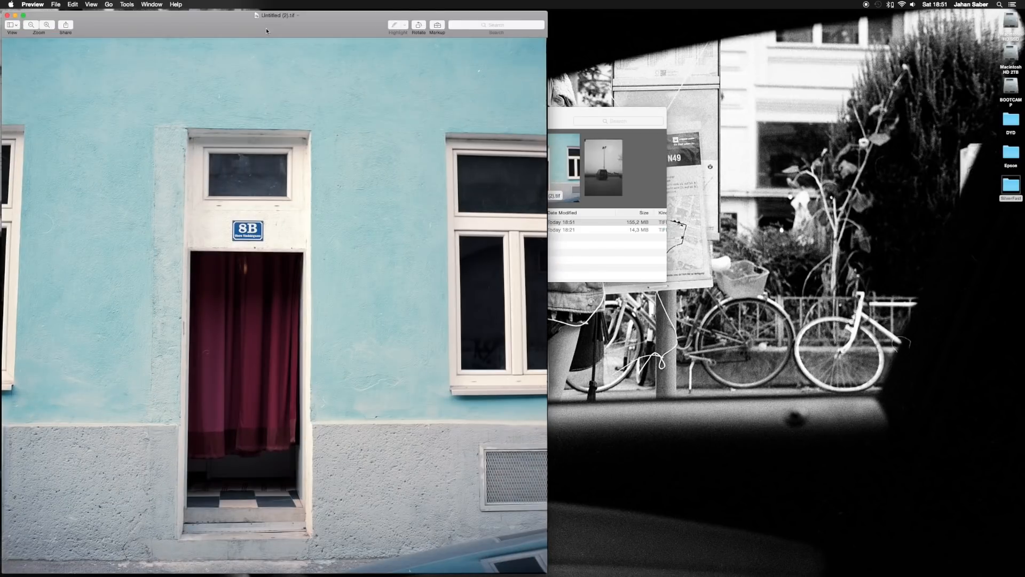
left_click_drag(266, 31, 687, 29)
Open img004.tif from the Epson folder and bring it up in Preview beside the SilverFast scan.
double_click(1005, 155)
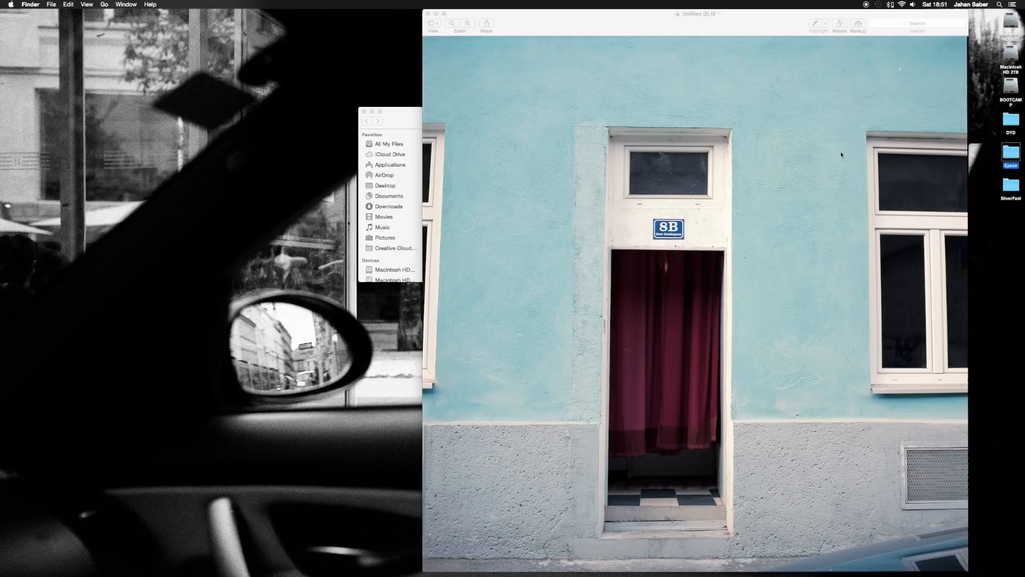
left_click(476, 359)
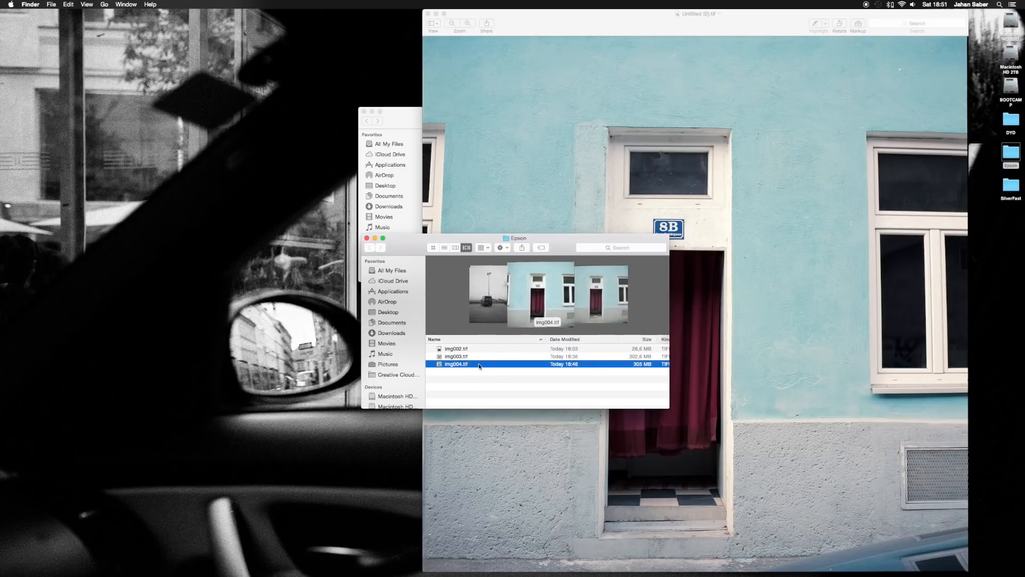
key("super+Tab")
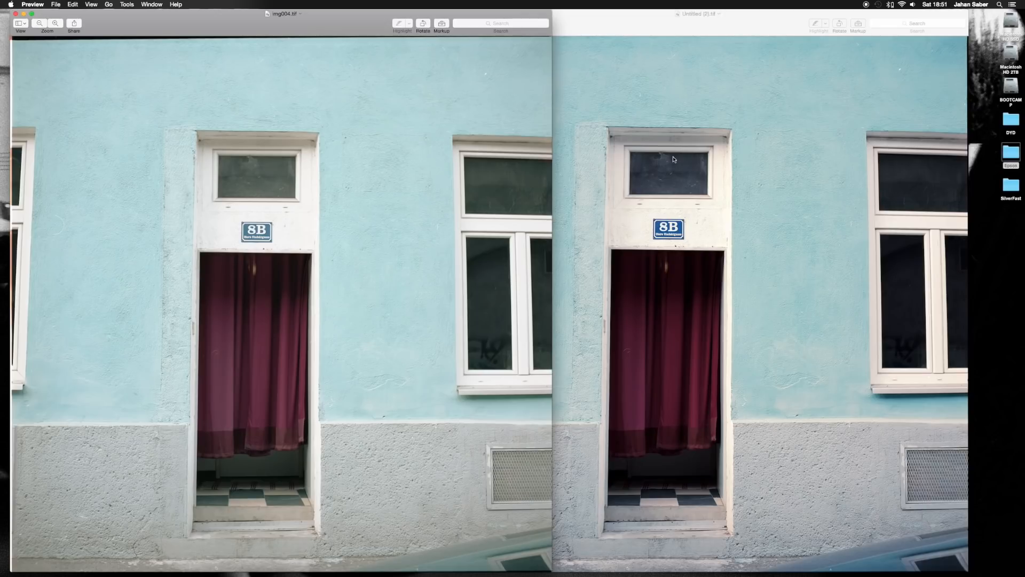
Compare the wall color, windows, curtain and shadow tones of the Epson and SilverFast scans side by side.
left_click(554, 221)
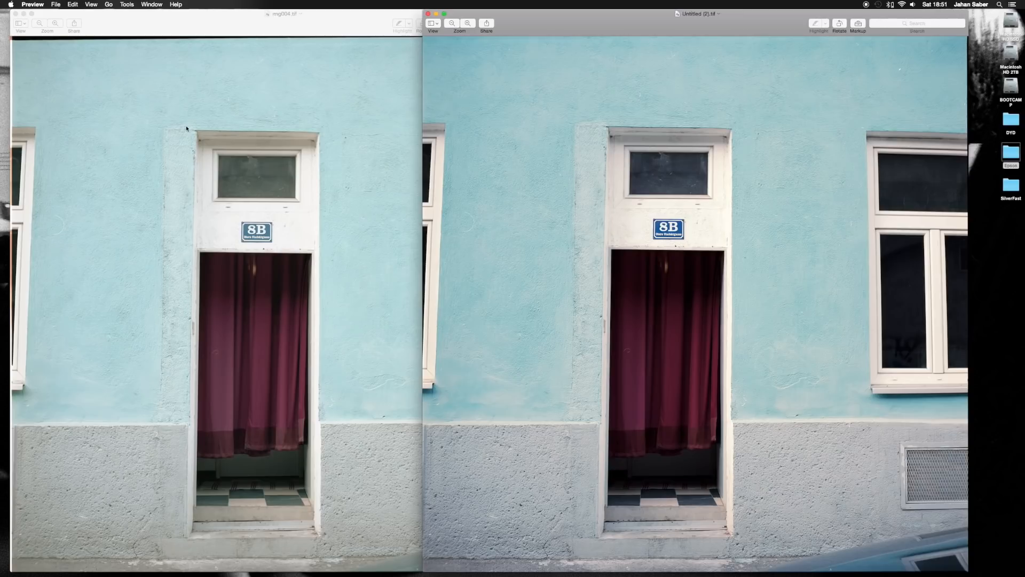
double_click(156, 24)
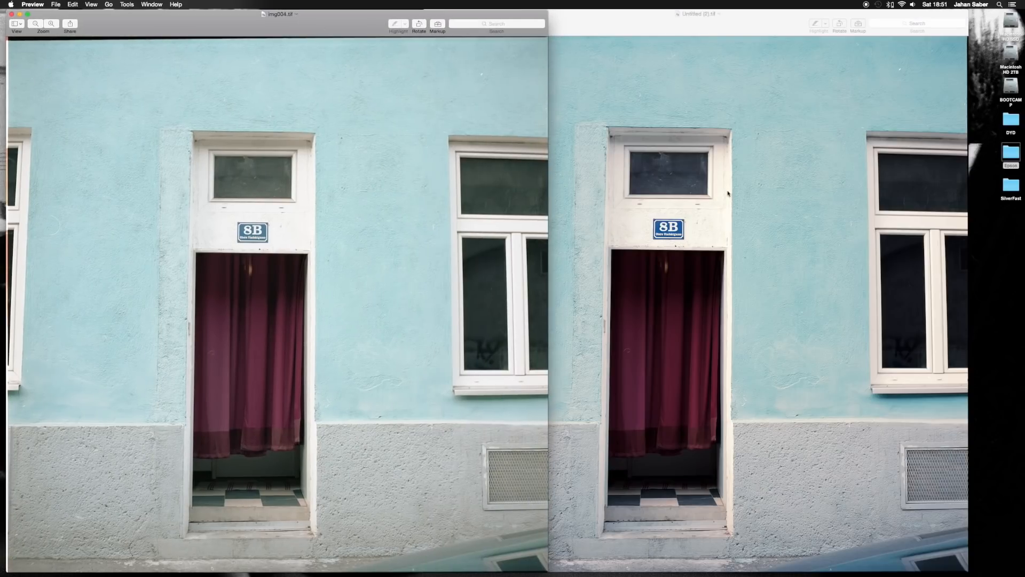
left_click(706, 218)
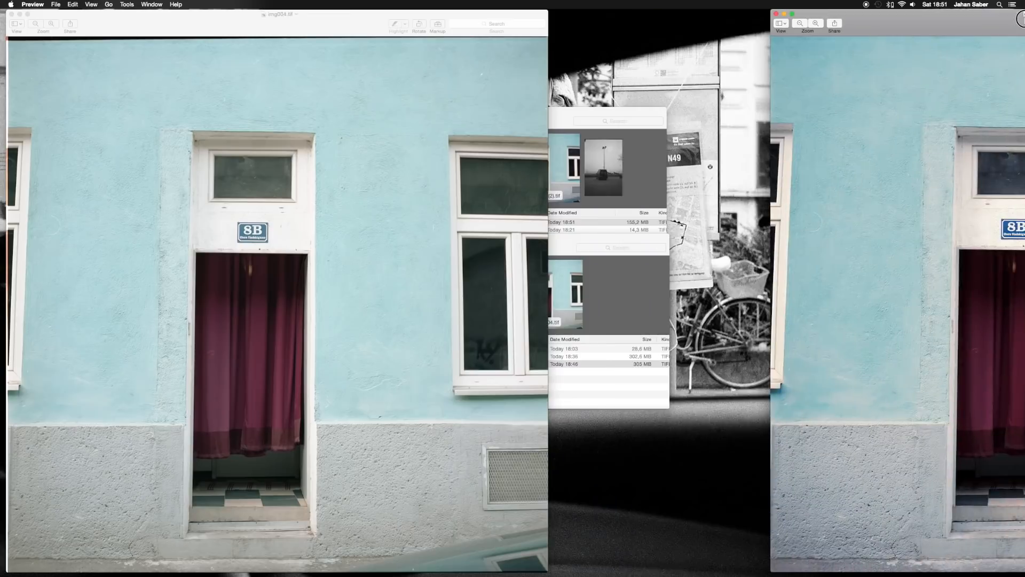
left_click_drag(1022, 19, 668, 20)
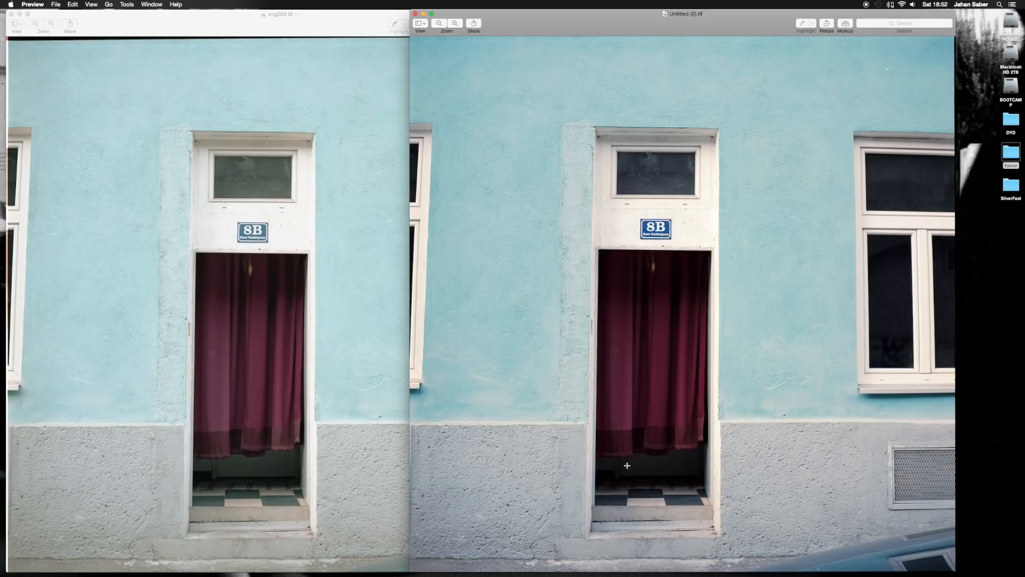
left_click(316, 319)
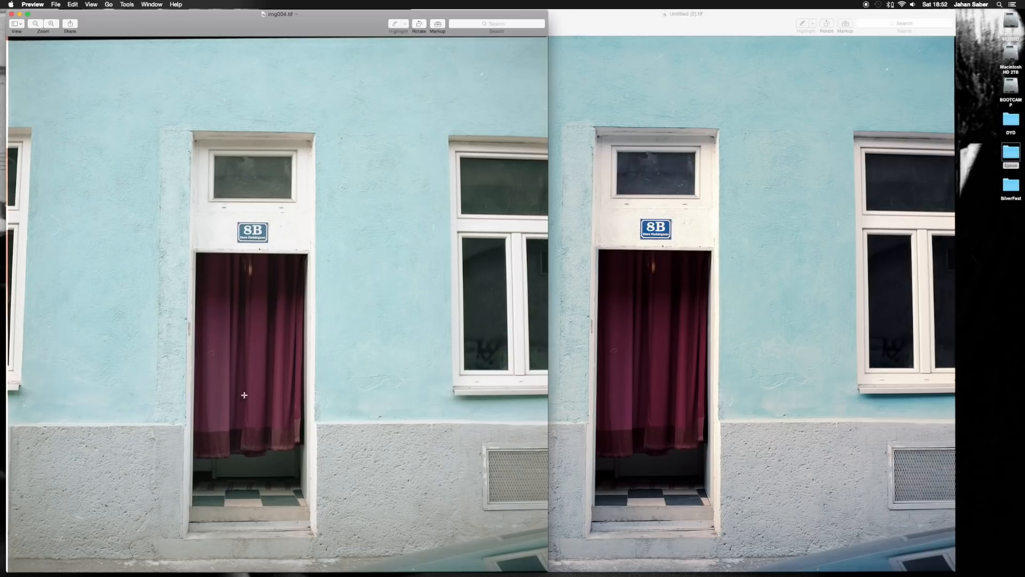
Close the SilverFast scan Untitled (2).tif in Preview and bring the SilverFast folder and the SilverFast 8 window back up.
left_click(583, 171)
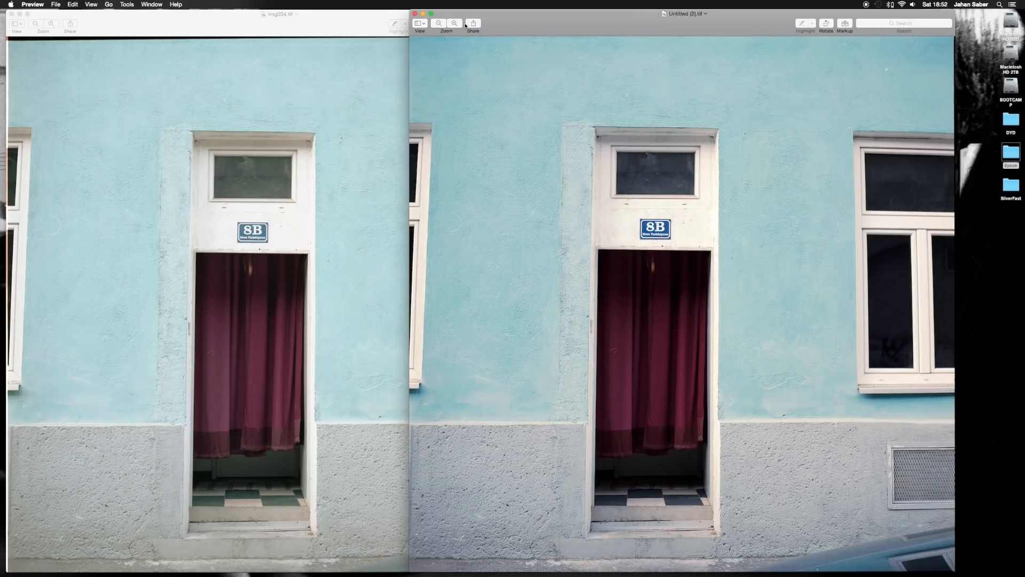
left_click(415, 14)
left_click_drag(374, 13, 405, 12)
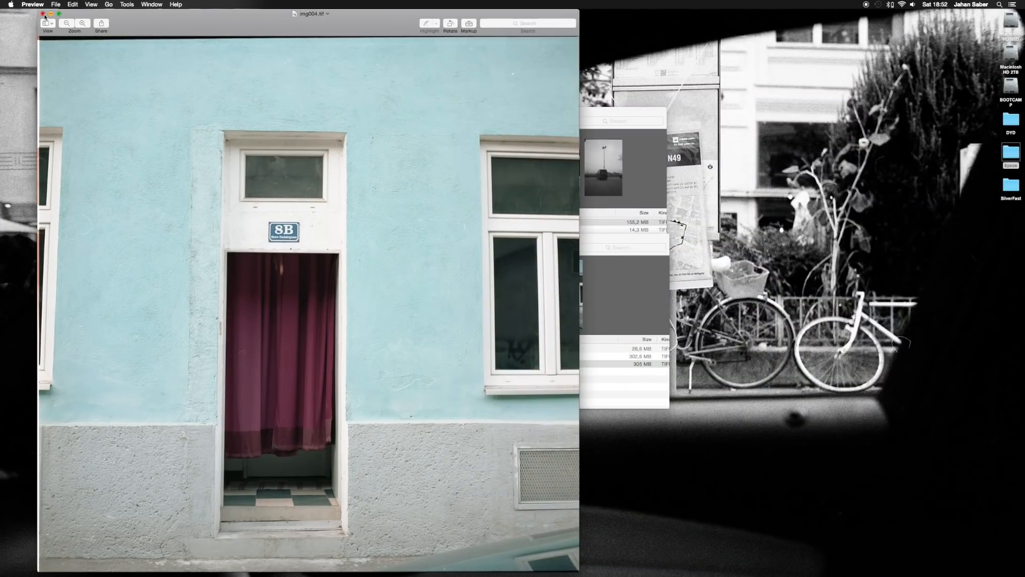
left_click_drag(602, 109, 611, 108)
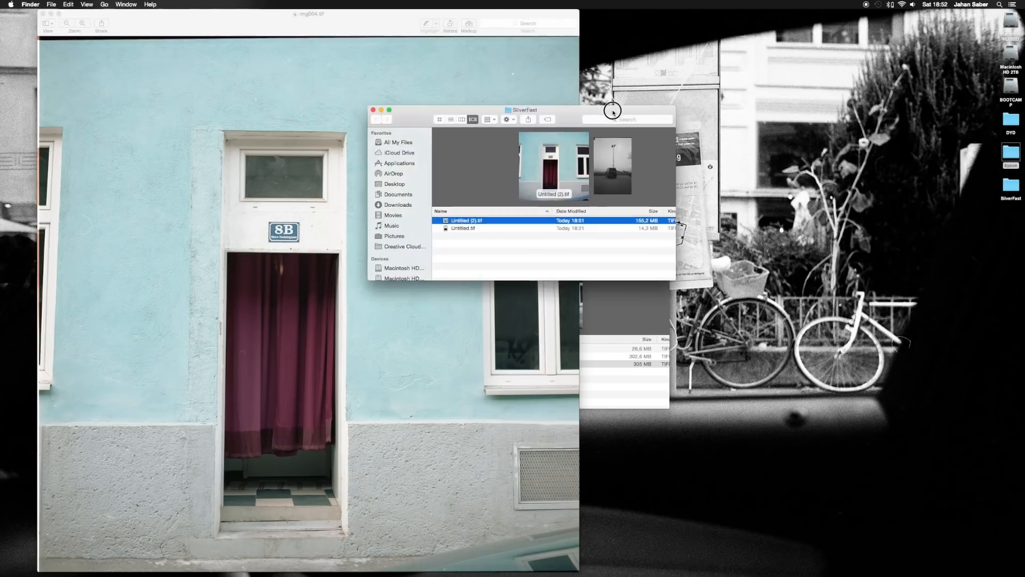
left_click(579, 570)
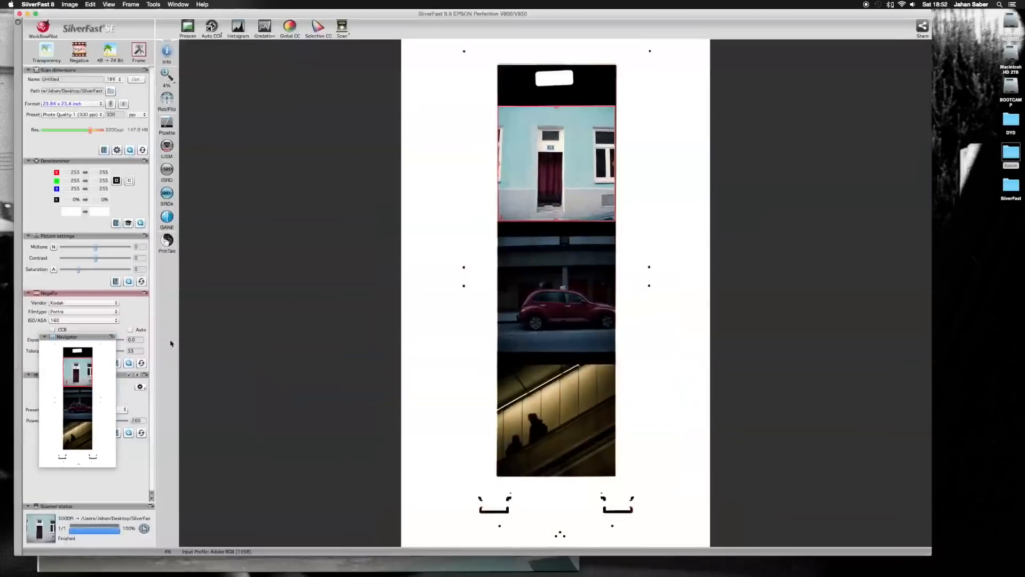
Review the NegaFix film vendors and Kodak film types, keeping Kodak and Portra selected.
left_click_drag(99, 338, 88, 422)
left_click(98, 304)
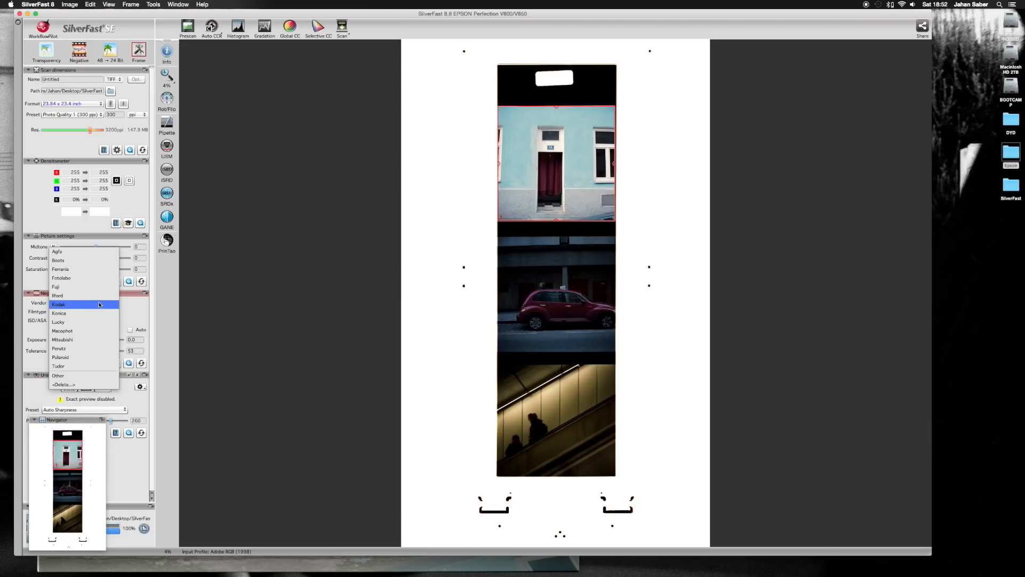
left_click(99, 305)
left_click(113, 312)
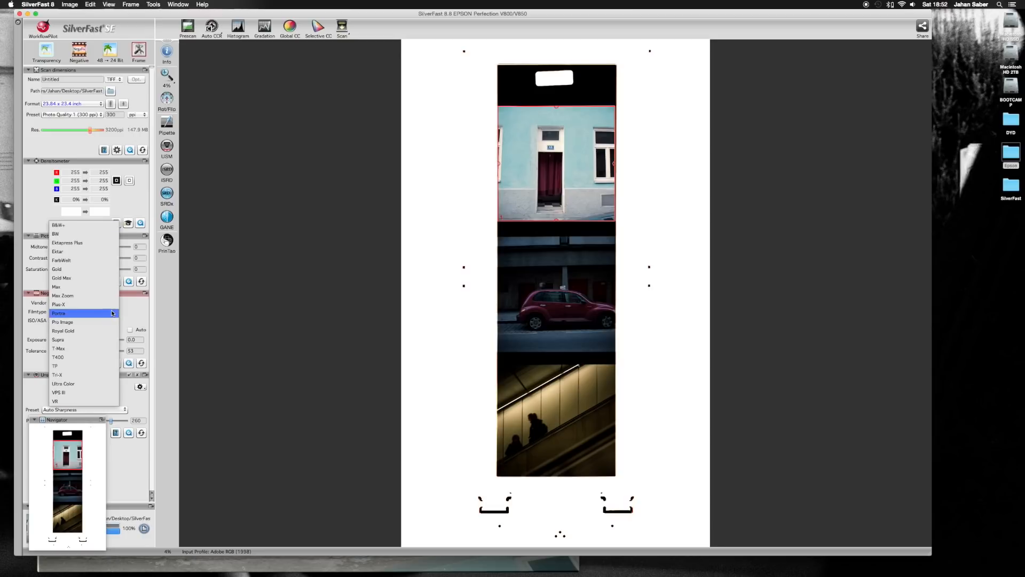
left_click(112, 312)
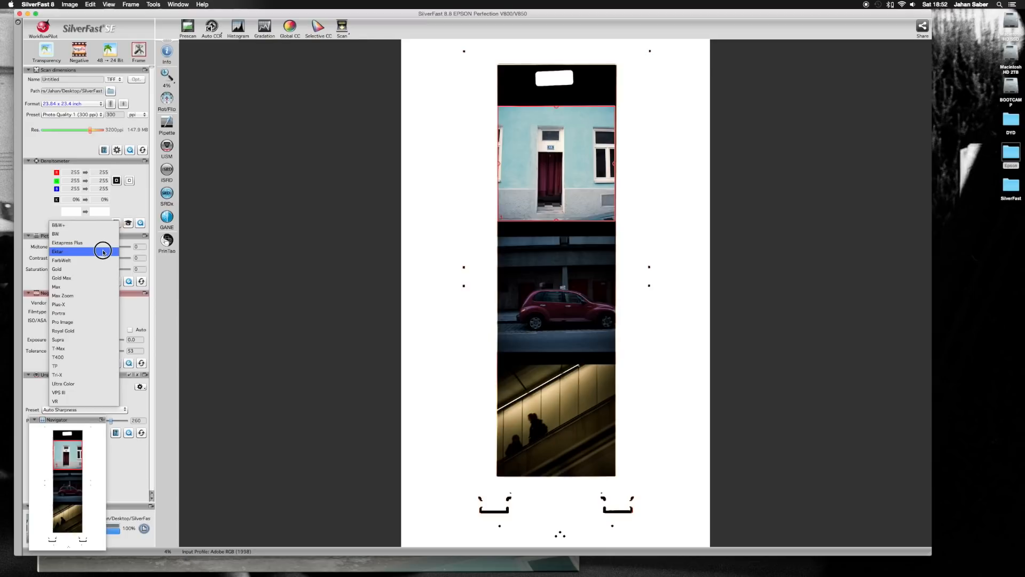
left_click(96, 313)
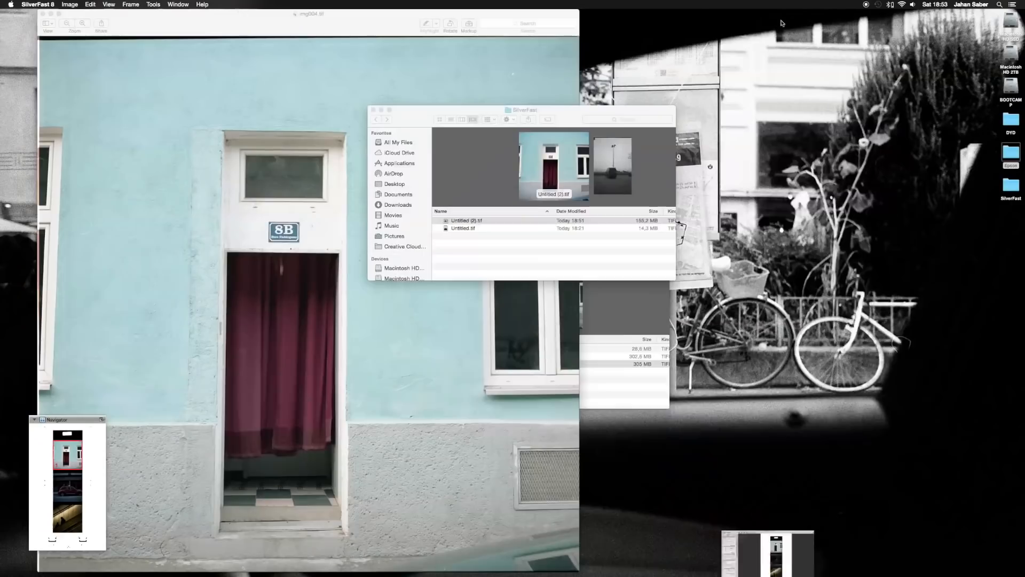
Minimize SilverFast, close img004.tif, and move the SilverFast folder window clear of the Epson folder window.
left_click(27, 13)
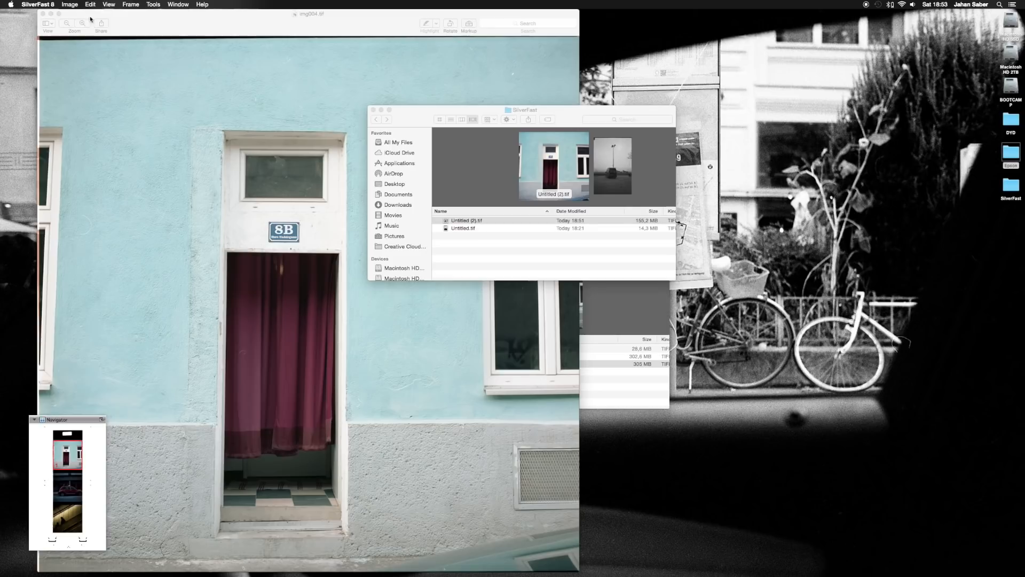
left_click(43, 13)
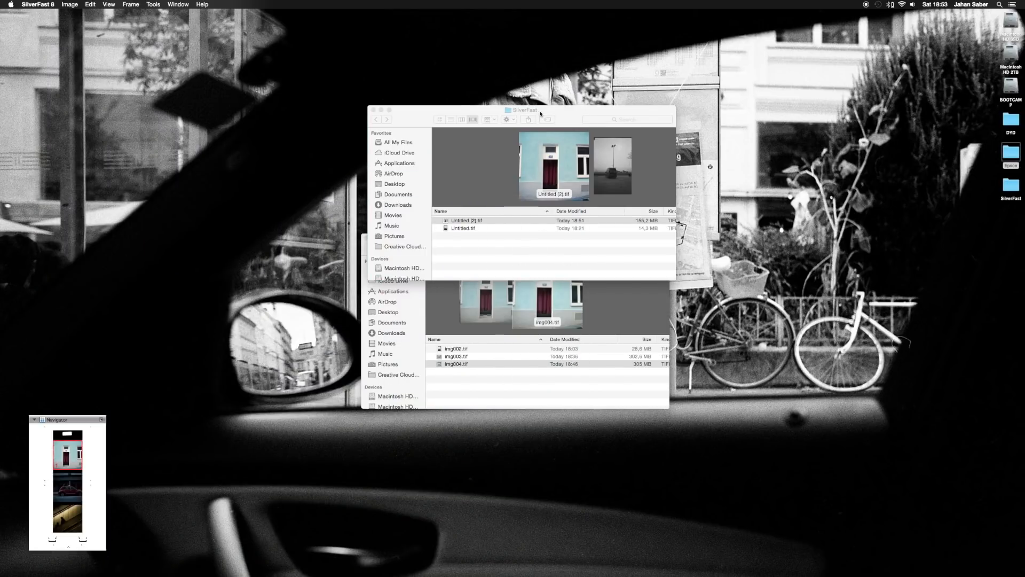
left_click_drag(535, 114, 857, 19)
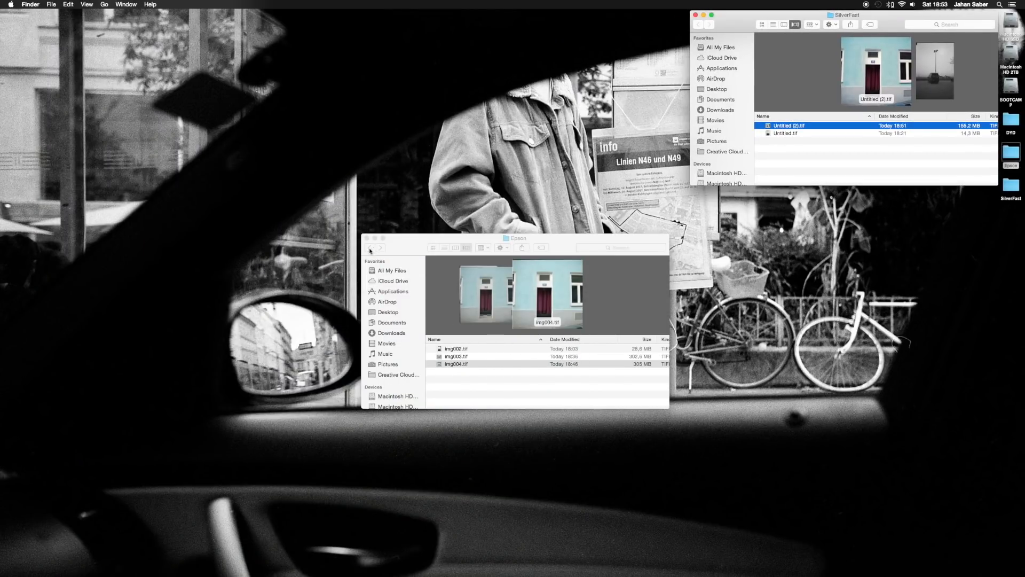
Open img004.tif and Untitled (2).tif side by side in Preview, compare the color scans, and close both.
left_click(464, 363)
left_click(473, 364)
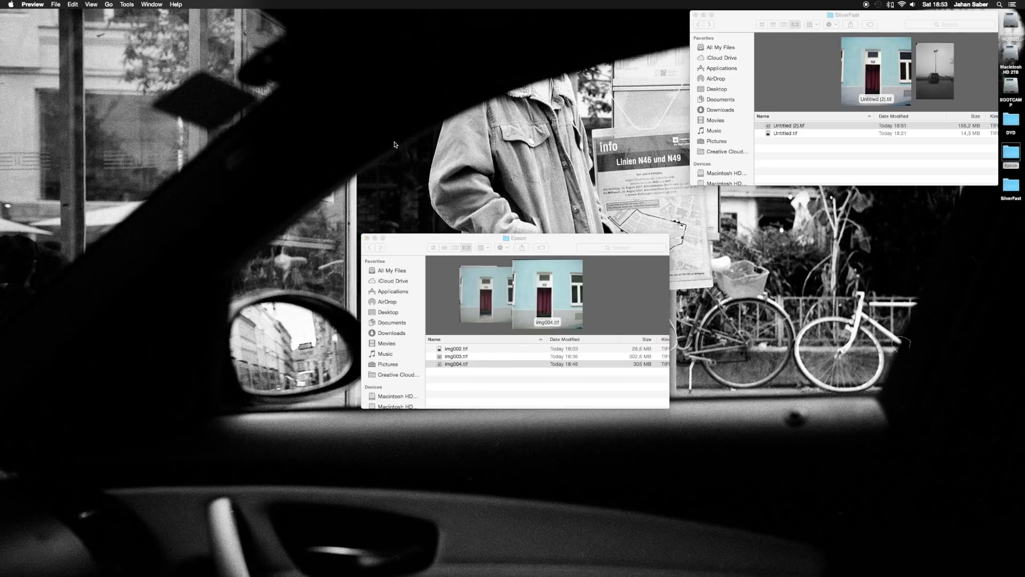
double_click(784, 125)
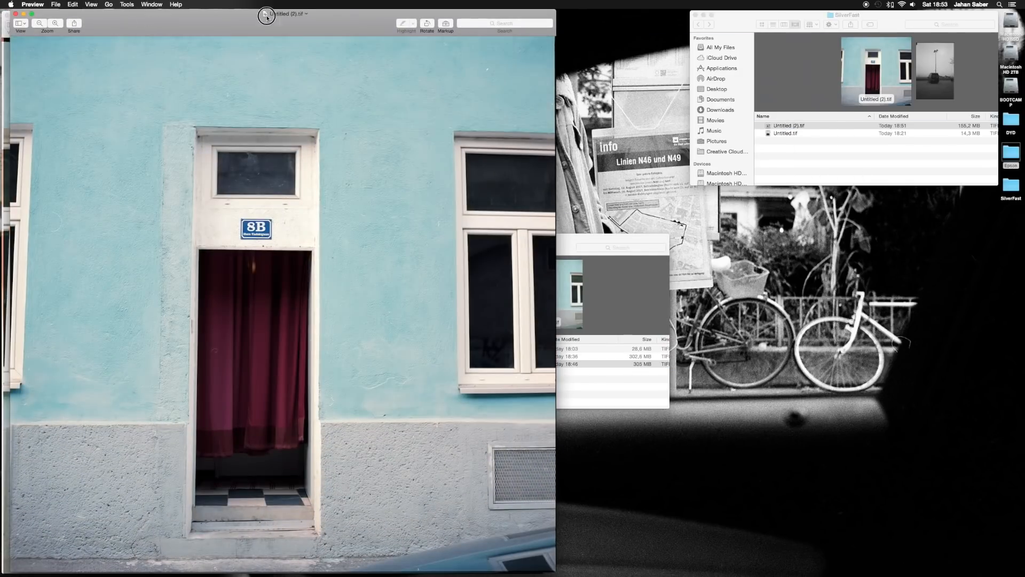
left_click_drag(263, 16, 778, 11)
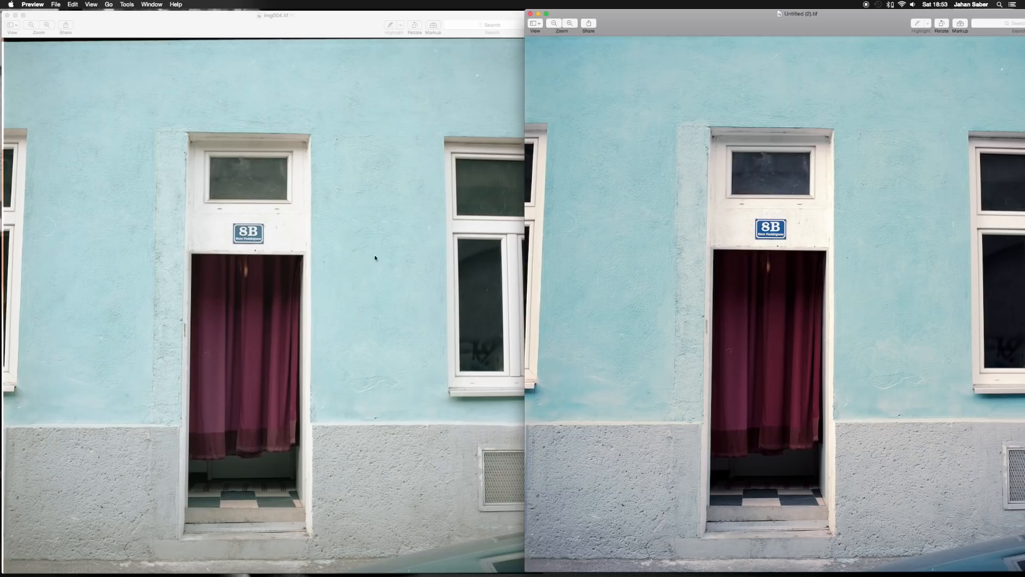
left_click(530, 13)
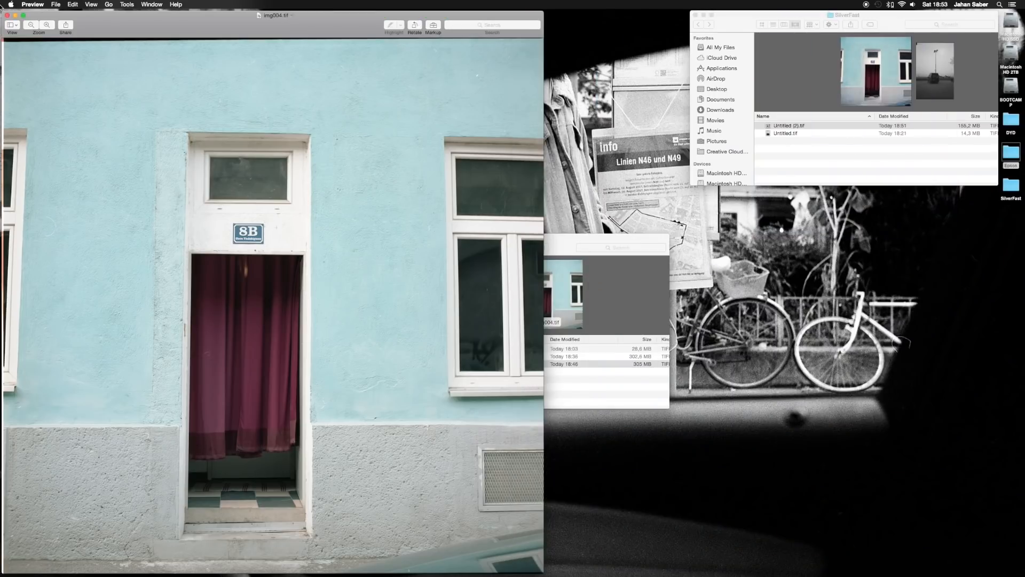
left_click(8, 16)
Open the black-and-white scans Untitled.tif and img002.tif side by side in Preview, compare them, and close both.
left_click(780, 127)
double_click(782, 133)
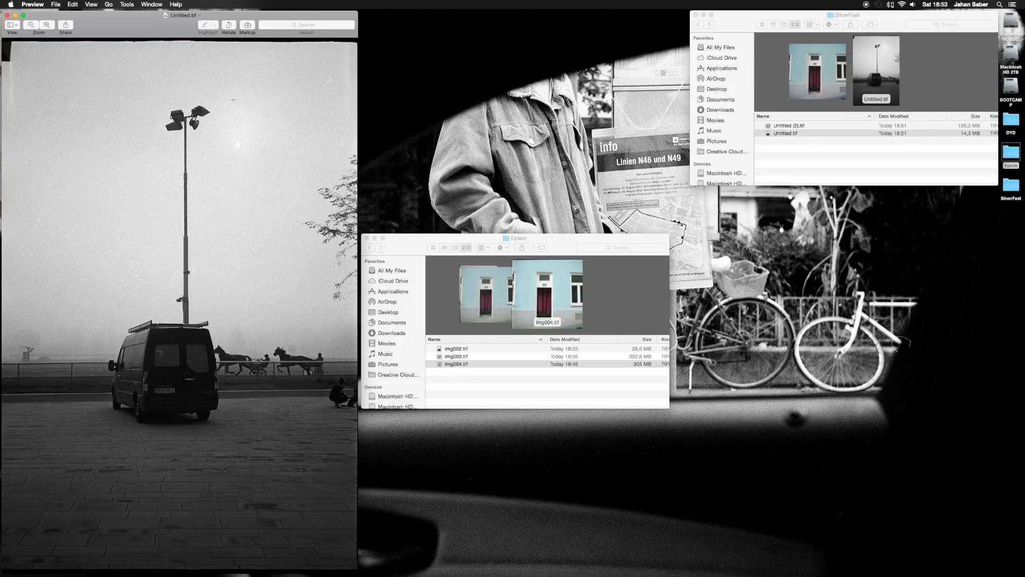
left_click_drag(152, 15, 791, 13)
double_click(469, 348)
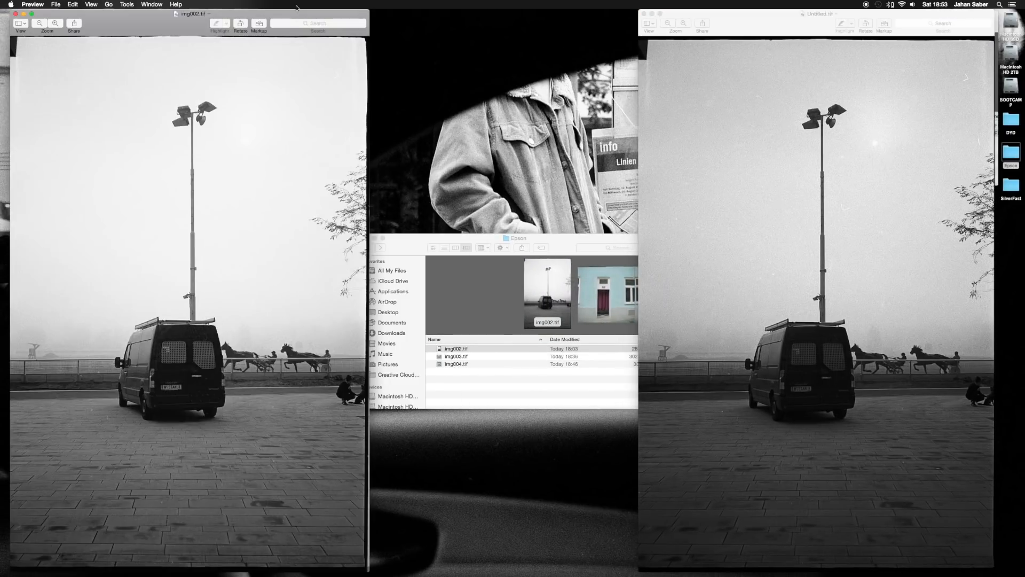
left_click_drag(162, 37, 434, 35)
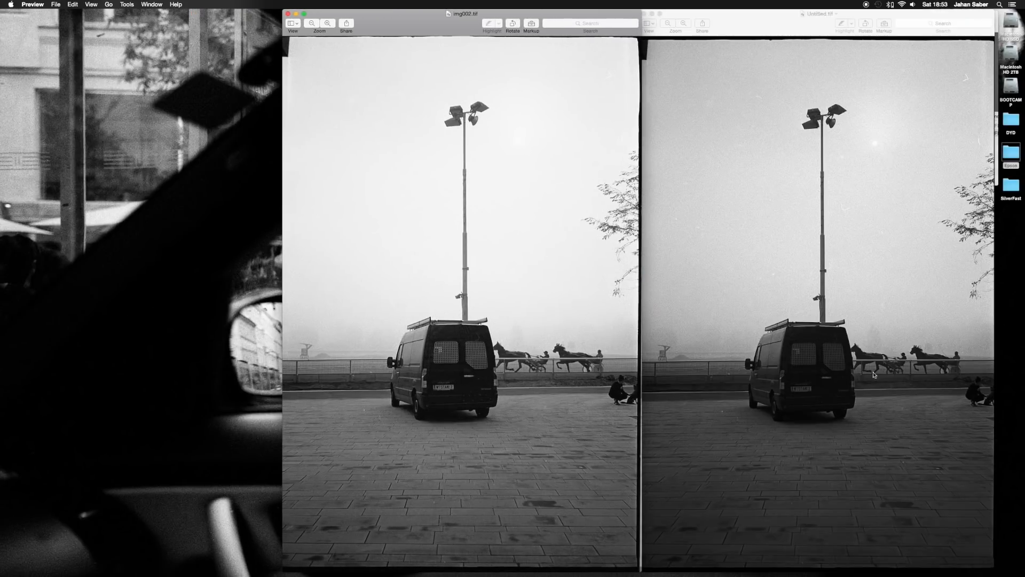
left_click(288, 13)
left_click(647, 16)
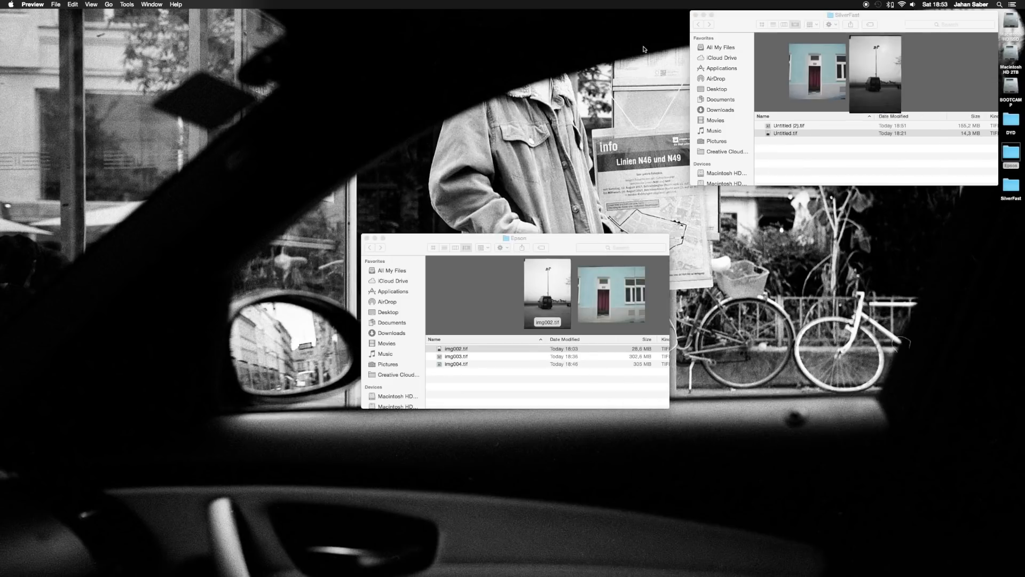
Place the SilverFast folder window above the Epson folder window and select img004.tif in the Epson folder.
left_click(526, 238)
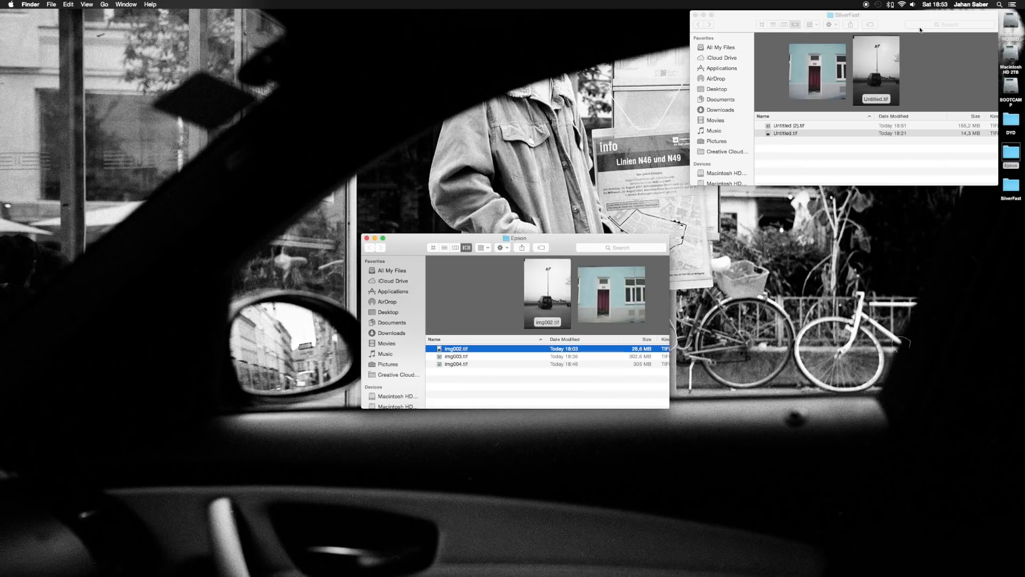
left_click_drag(887, 22, 560, 50)
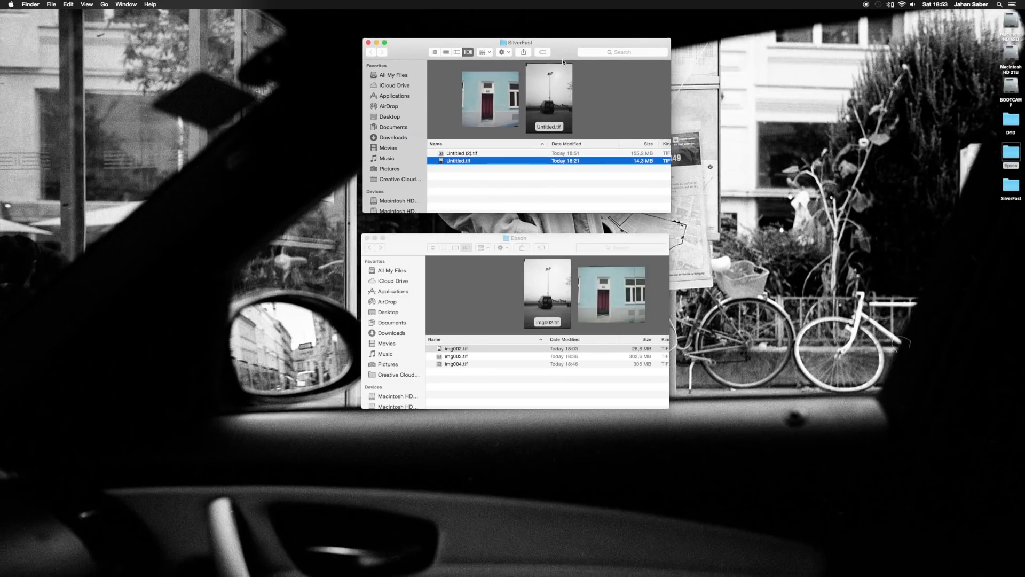
left_click(475, 187)
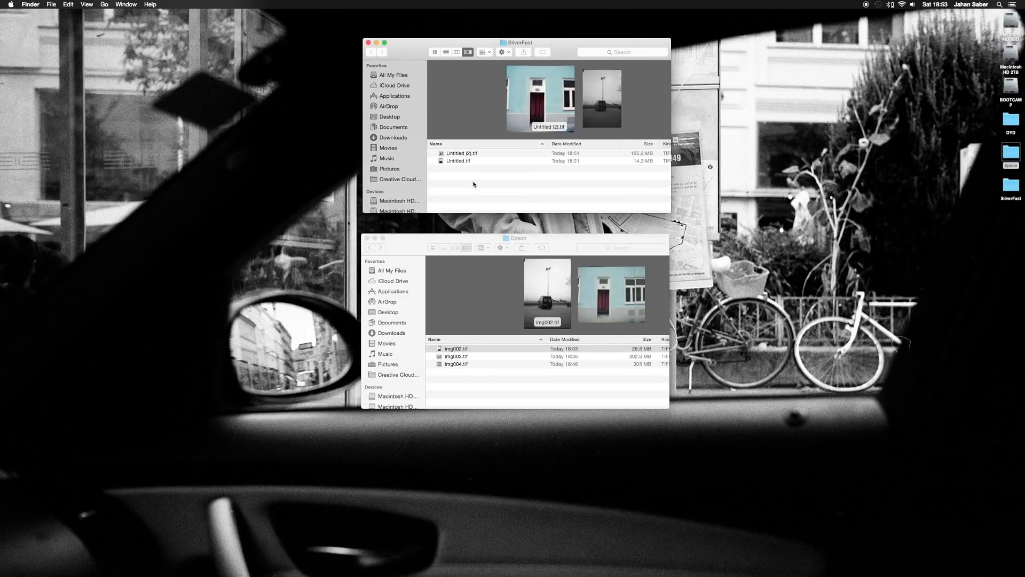
left_click(466, 380)
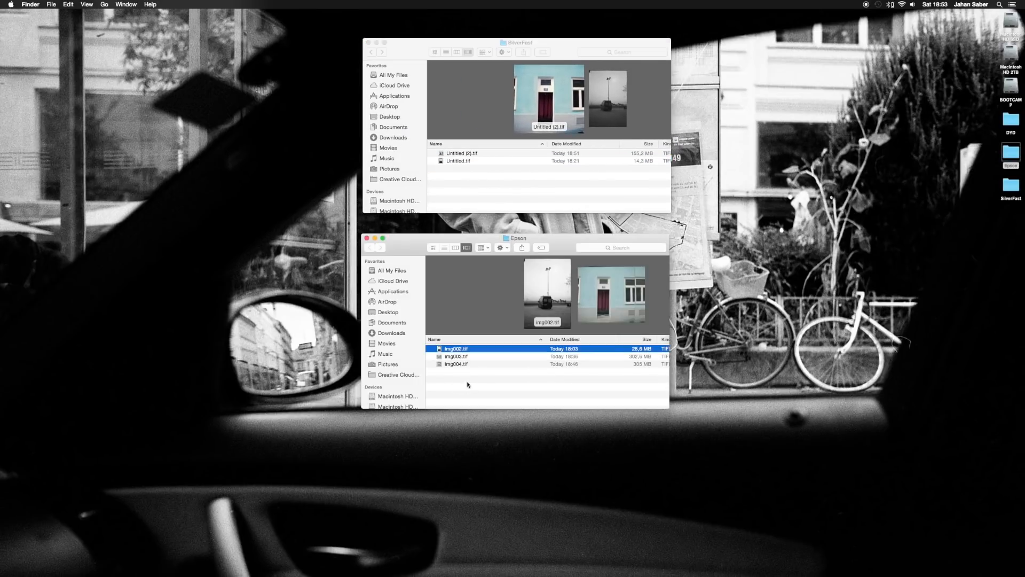
left_click(468, 382)
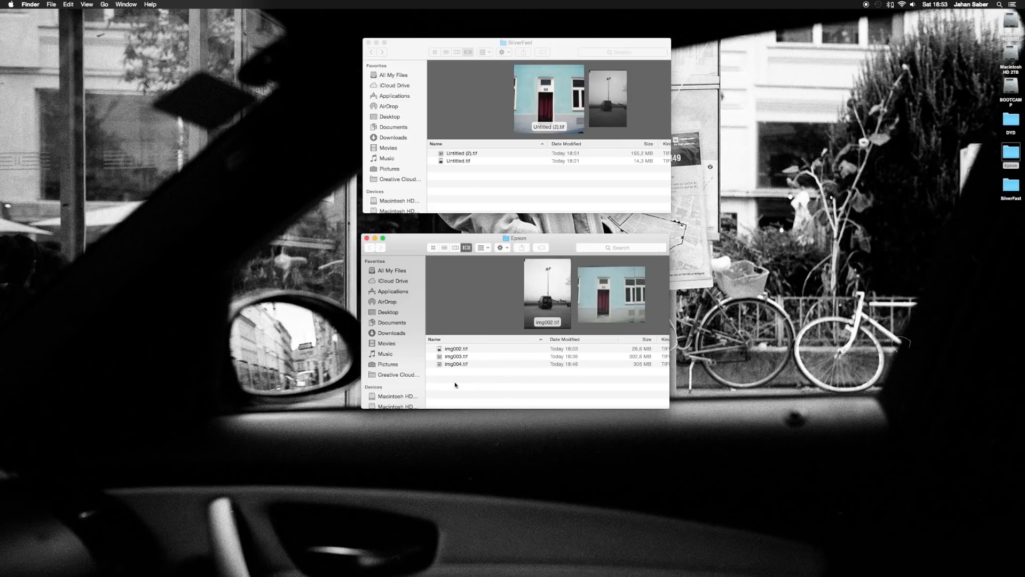
left_click(475, 364)
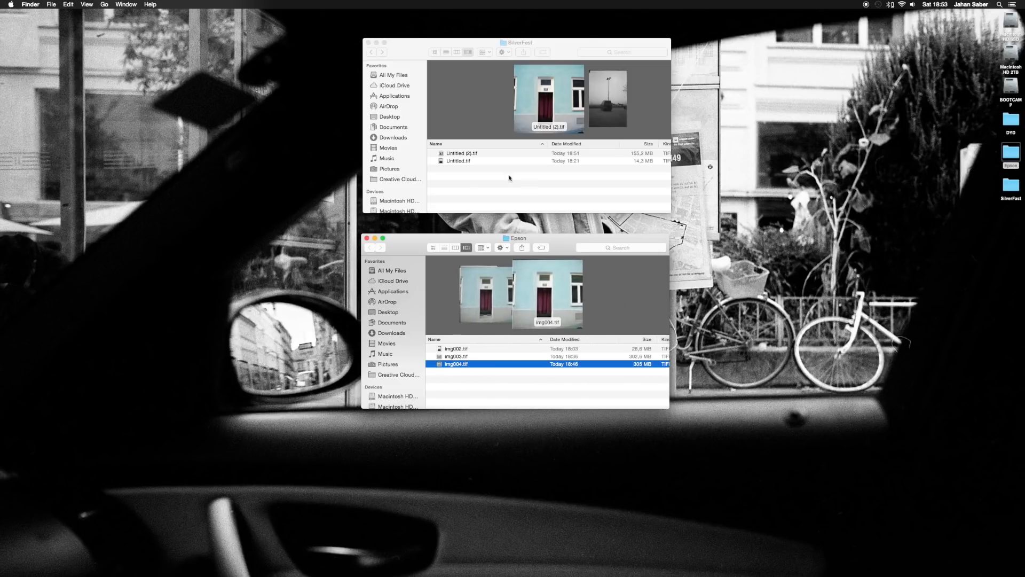
View the SilverFast black-and-white scan Untitled.tif in Preview and close it.
left_click(477, 163)
double_click(478, 162)
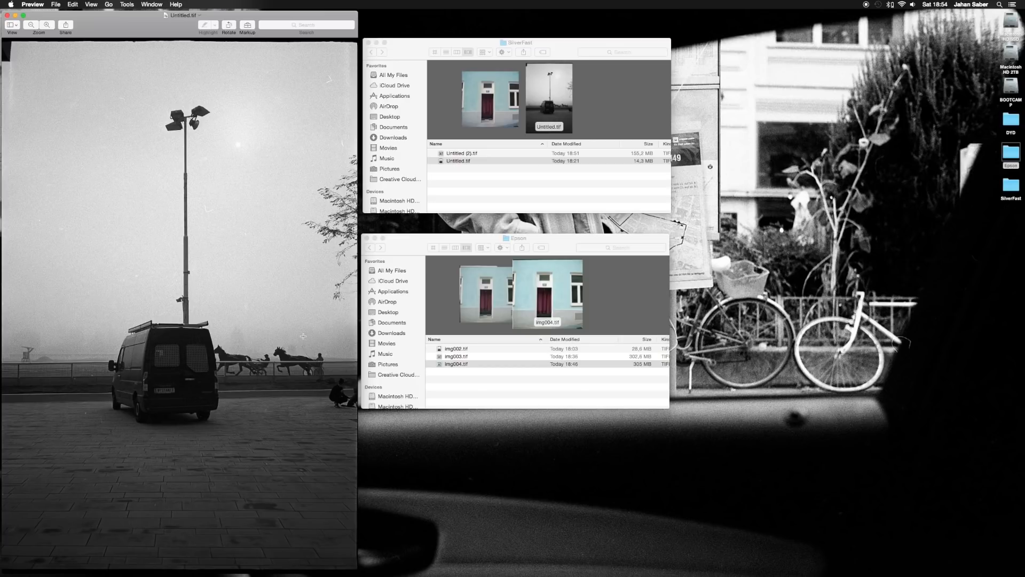
left_click(7, 16)
Move the Epson folder window directly beneath the SilverFast folder window and clear the file selection in both.
left_click_drag(406, 242, 407, 224)
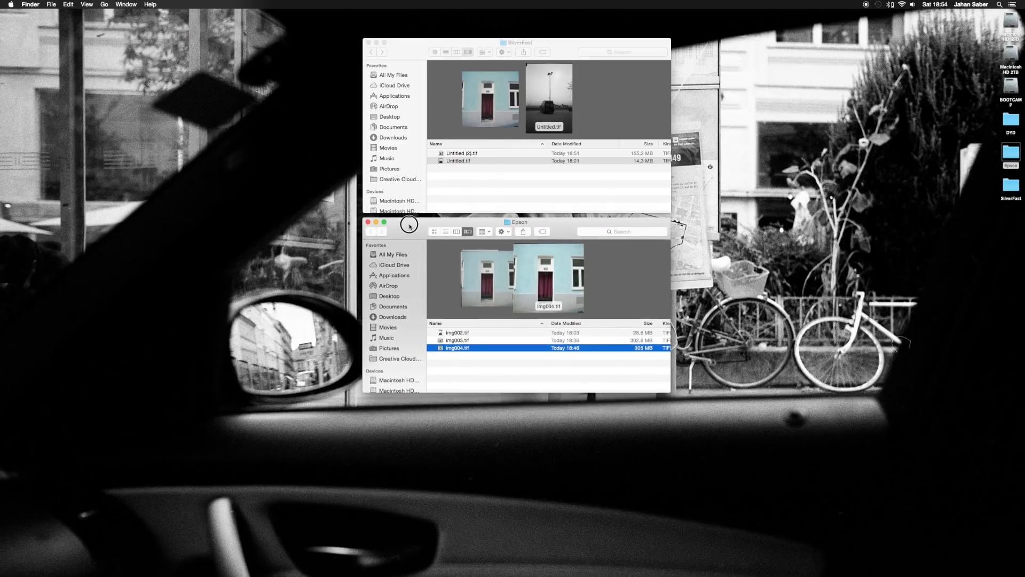
left_click(480, 186)
left_click(476, 181)
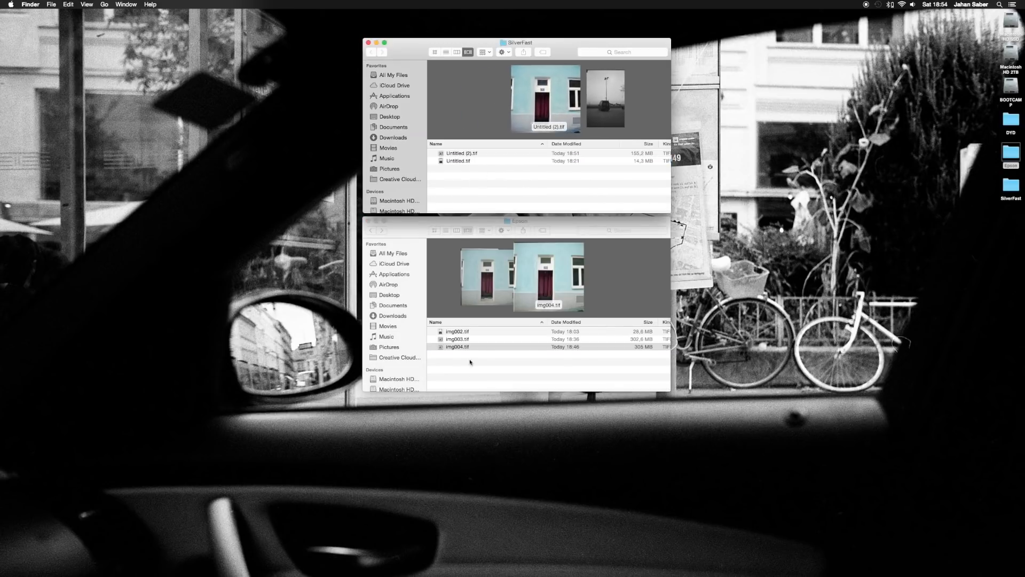
left_click(470, 376)
left_click(463, 178)
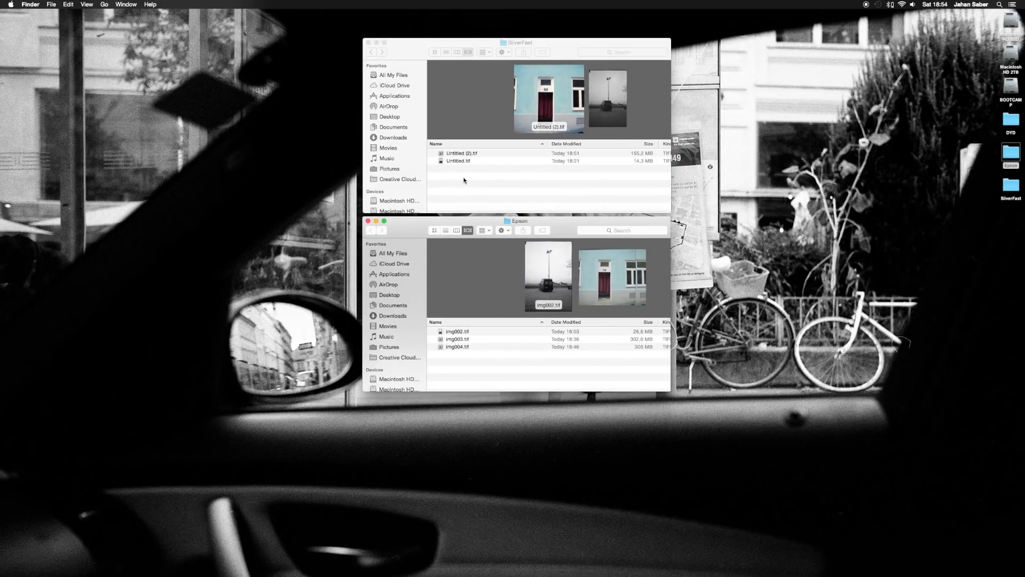
left_click(484, 380)
left_click(502, 43)
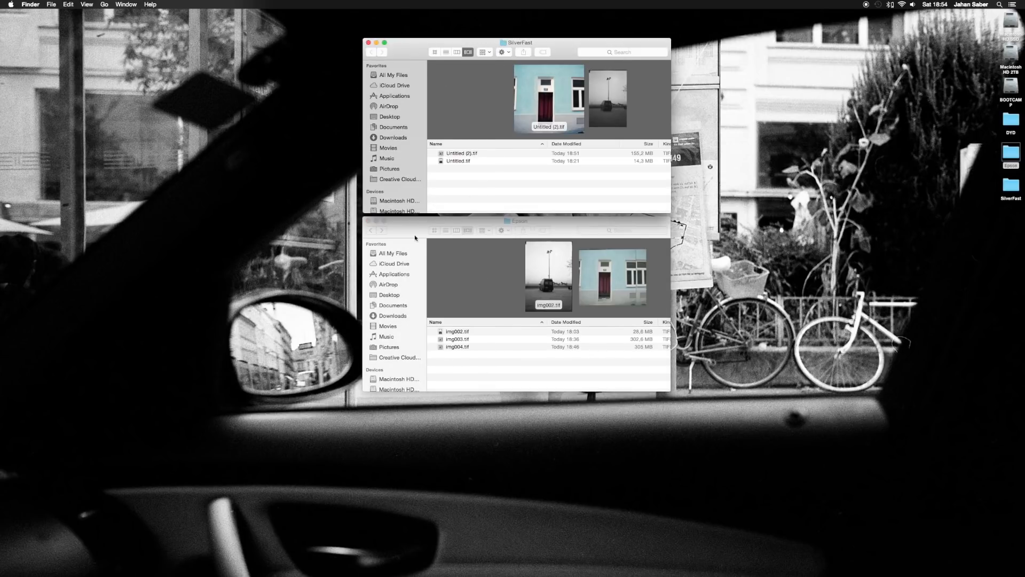
left_click(475, 363)
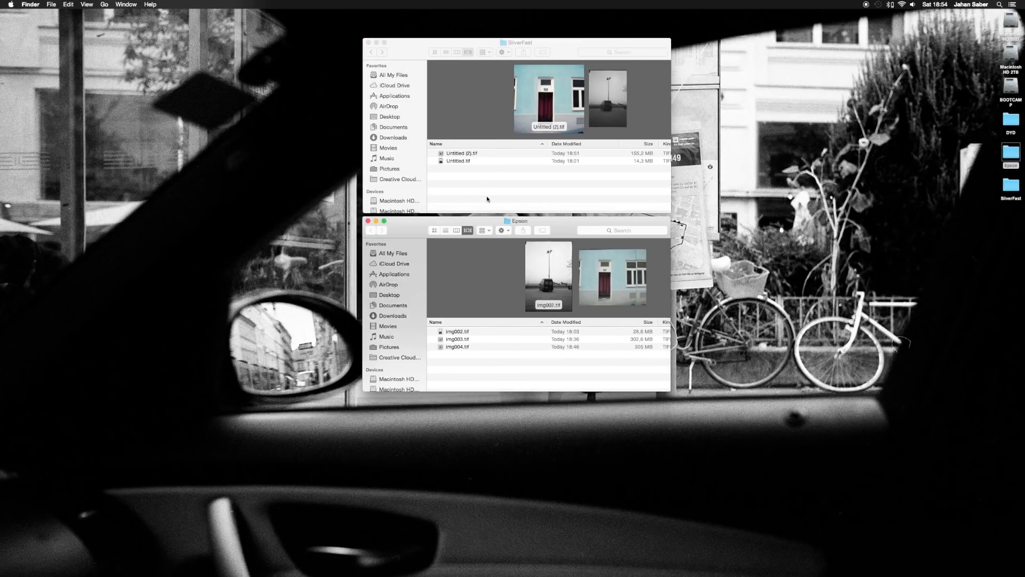